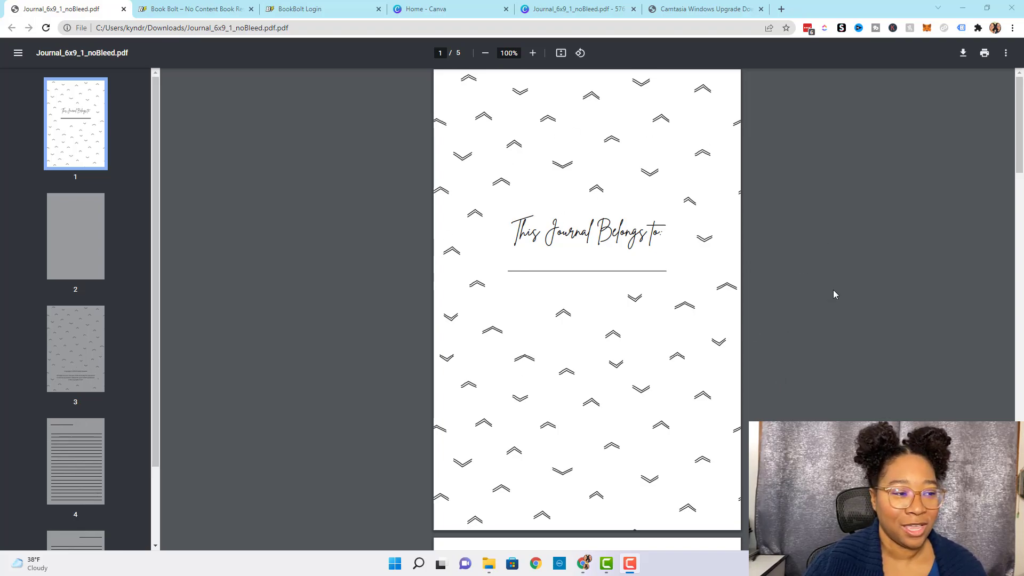
Look through the pages of the finished example journal PDF
scroll(834, 293, down, 15)
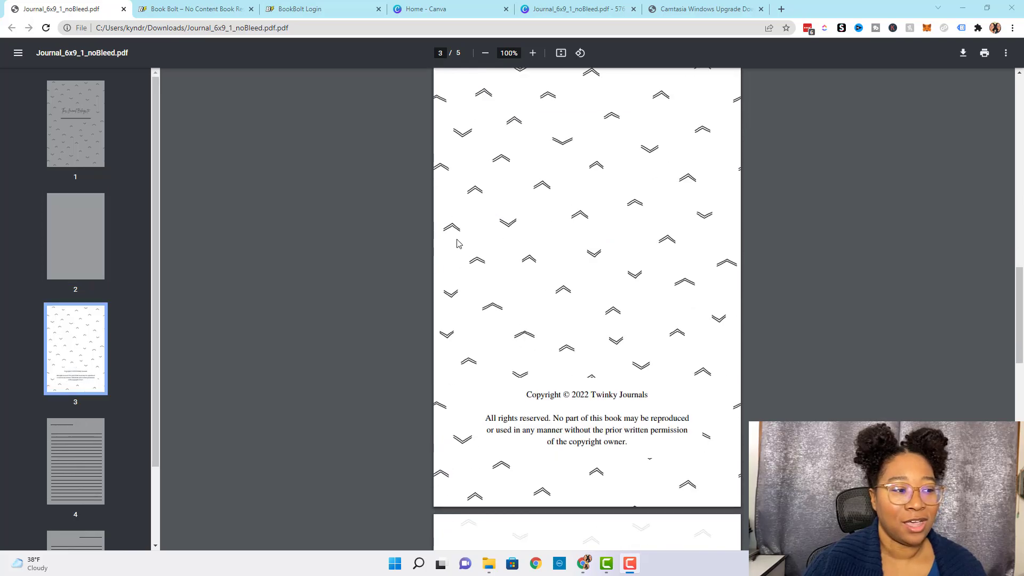
scroll(859, 270, down, 8)
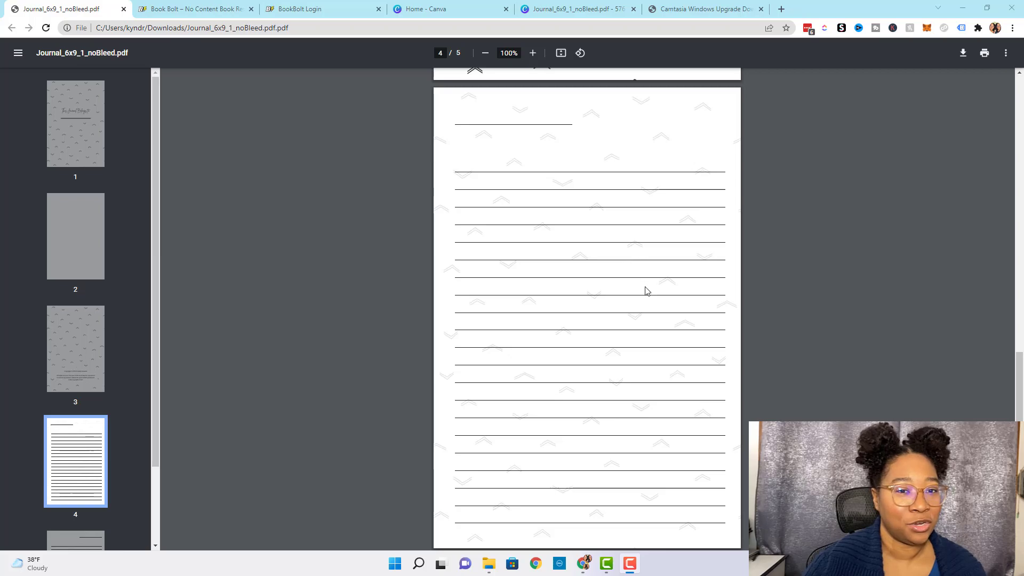
scroll(693, 318, down, 3)
key(Home)
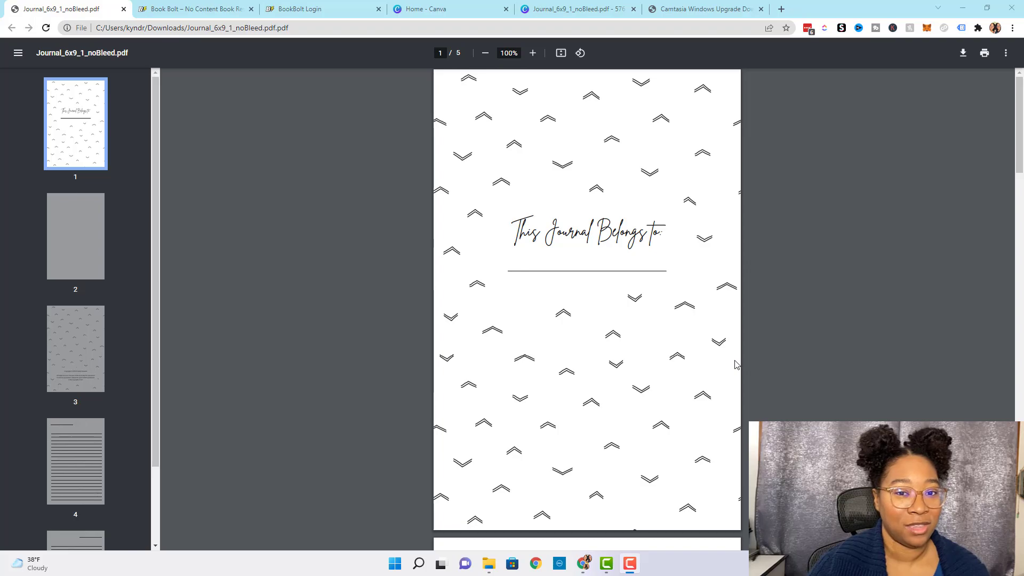
Switch to Book Bolt, open Book Bolt Designer from the account options, and log in with the prefilled credentials
key(ctrl+Tab)
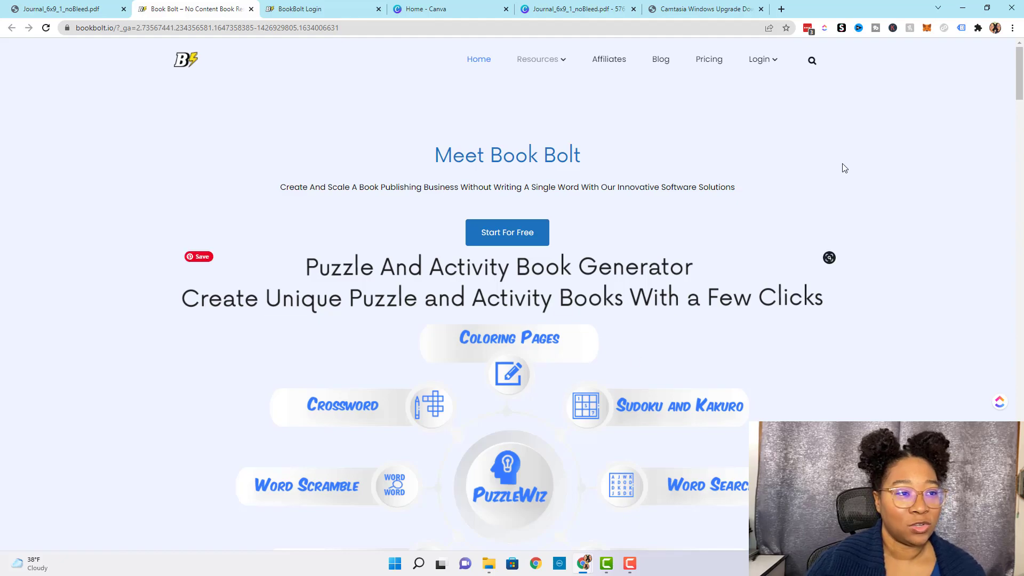
key(ctrl+Tab)
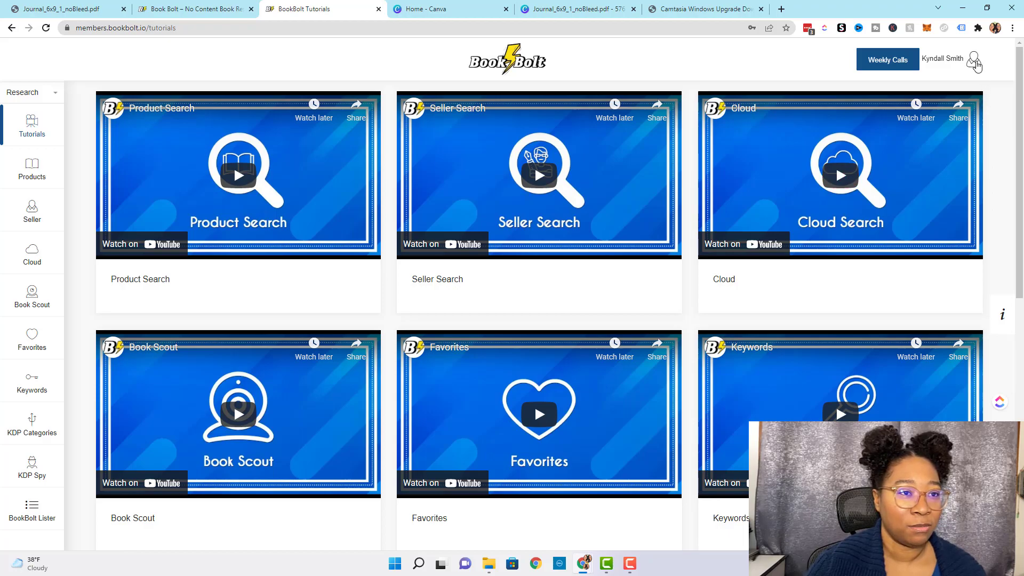
click(973, 62)
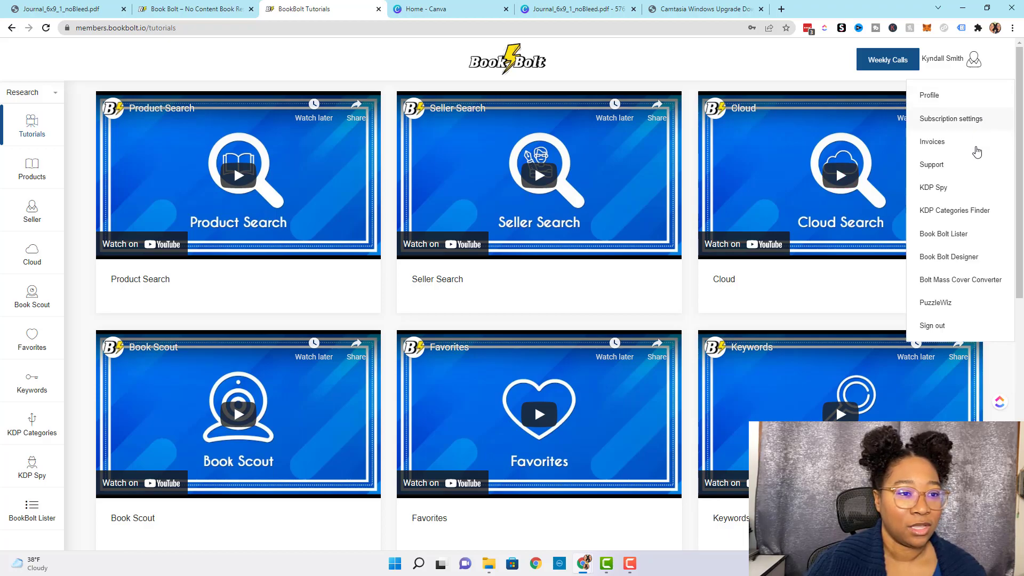
click(949, 257)
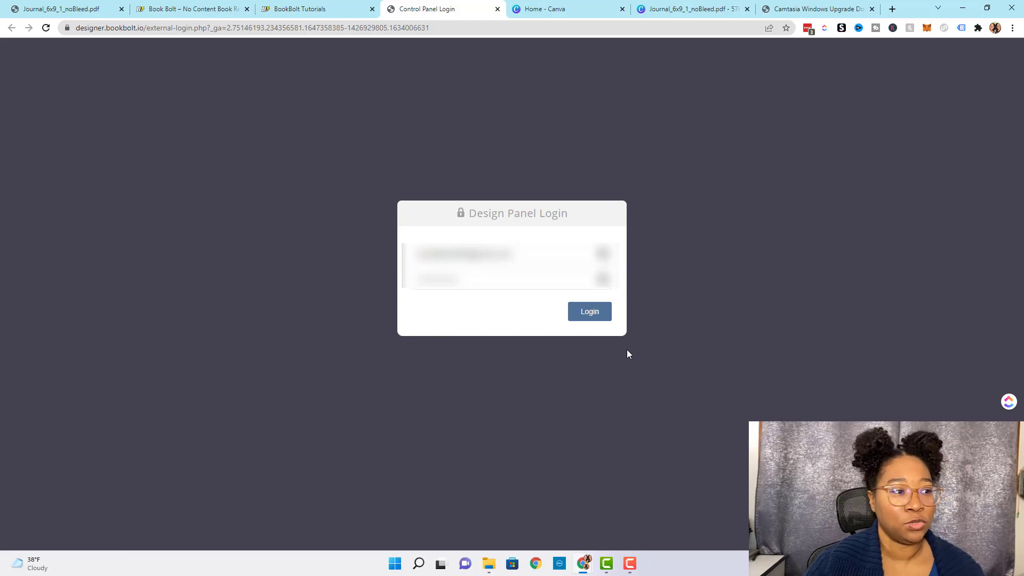
click(590, 316)
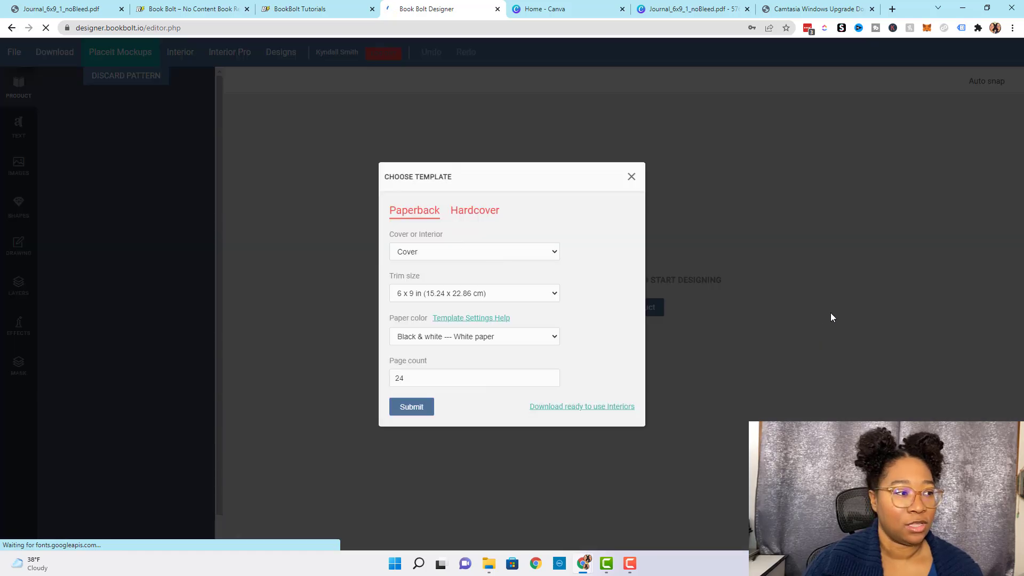
Create a paperback Interior template with a 6 x 9 in trim size, 24 pages and no bleed
click(553, 251)
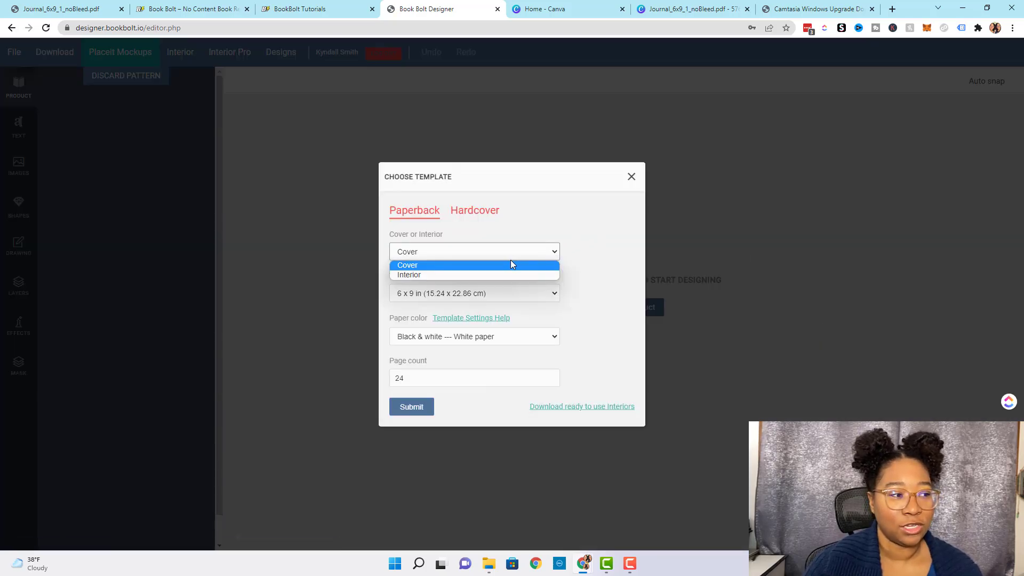
click(491, 274)
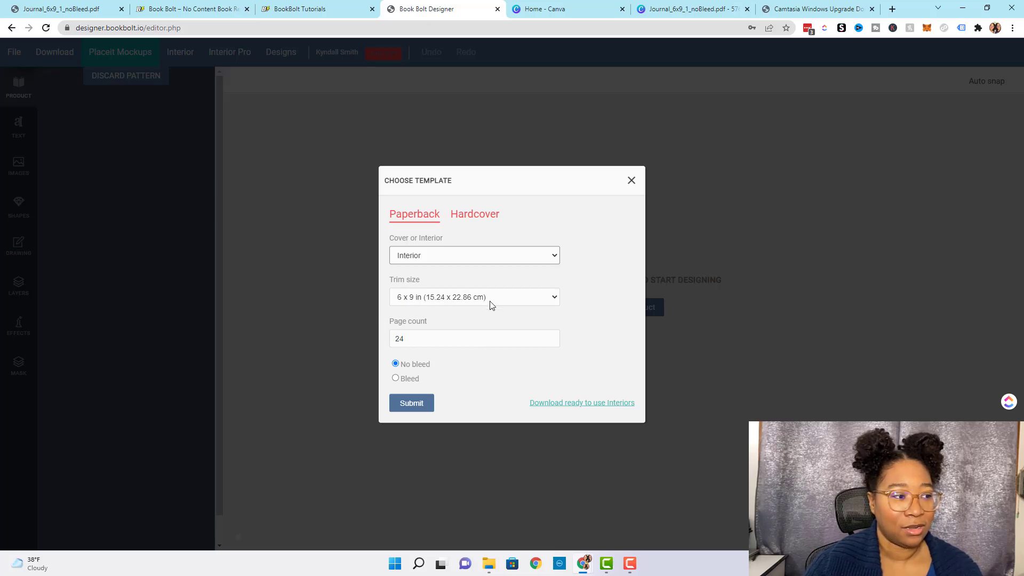
click(511, 305)
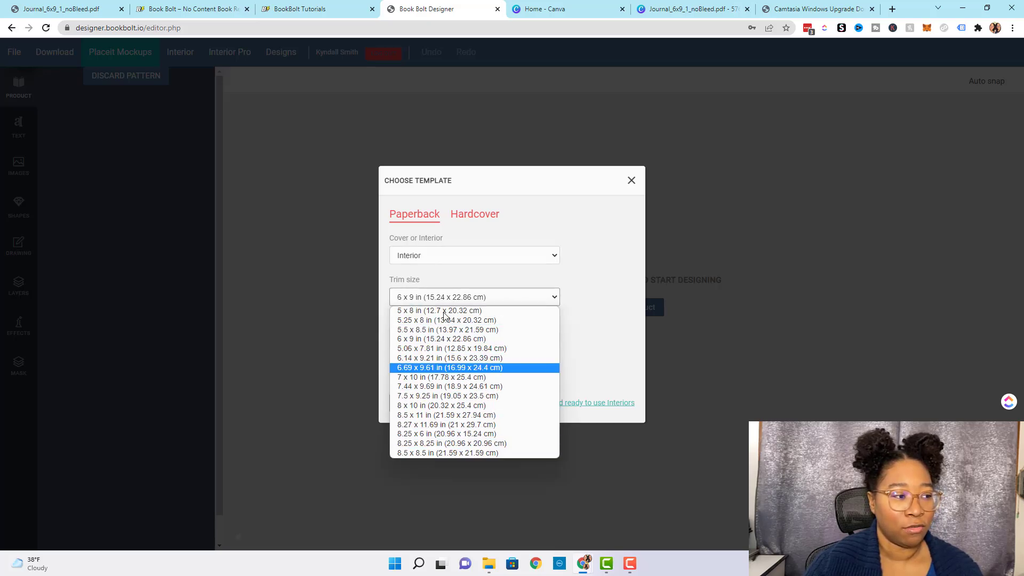
click(440, 339)
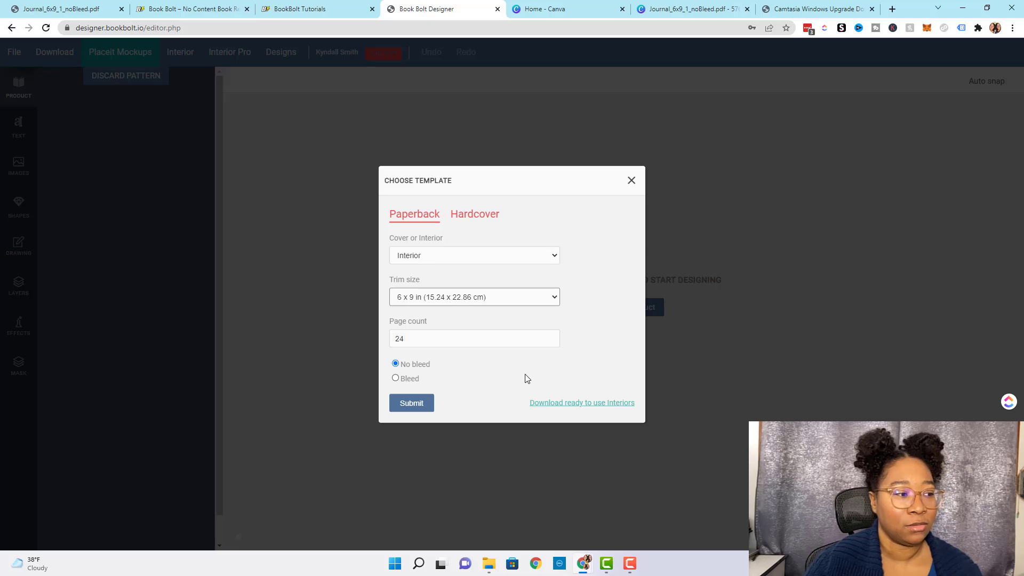
click(425, 407)
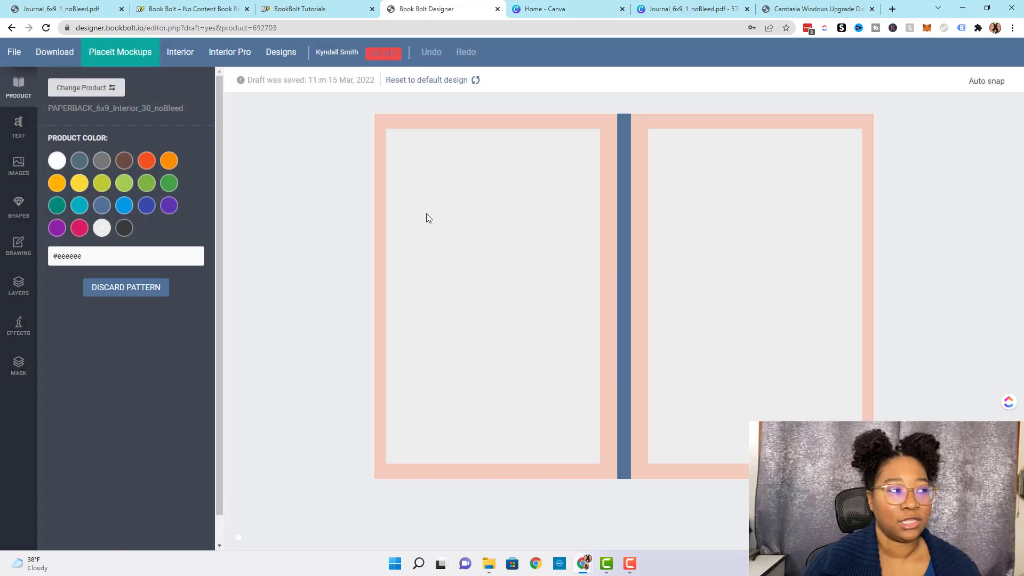
Open the Interior Generator and browse its ready-made page templates
click(169, 53)
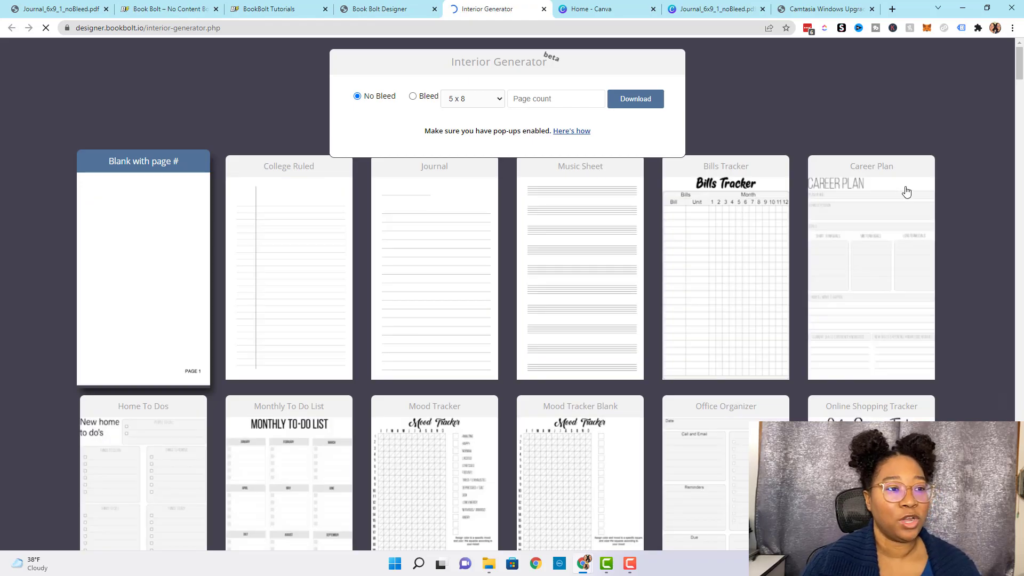
scroll(940, 139, down, 2)
scroll(939, 138, down, 10)
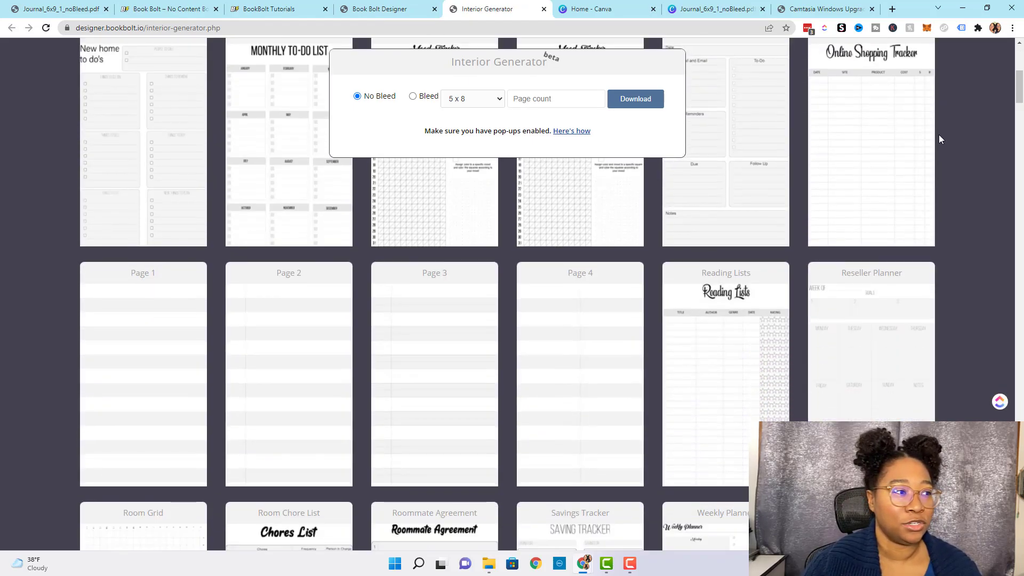
scroll(967, 262, down, 10)
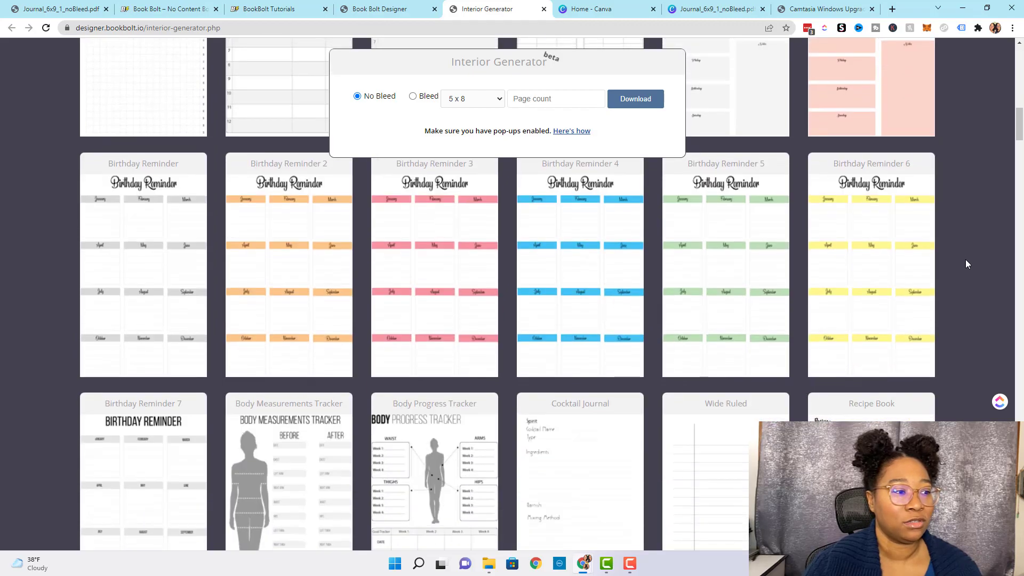
scroll(967, 264, down, 5)
scroll(936, 355, up, 6)
scroll(936, 354, up, 15)
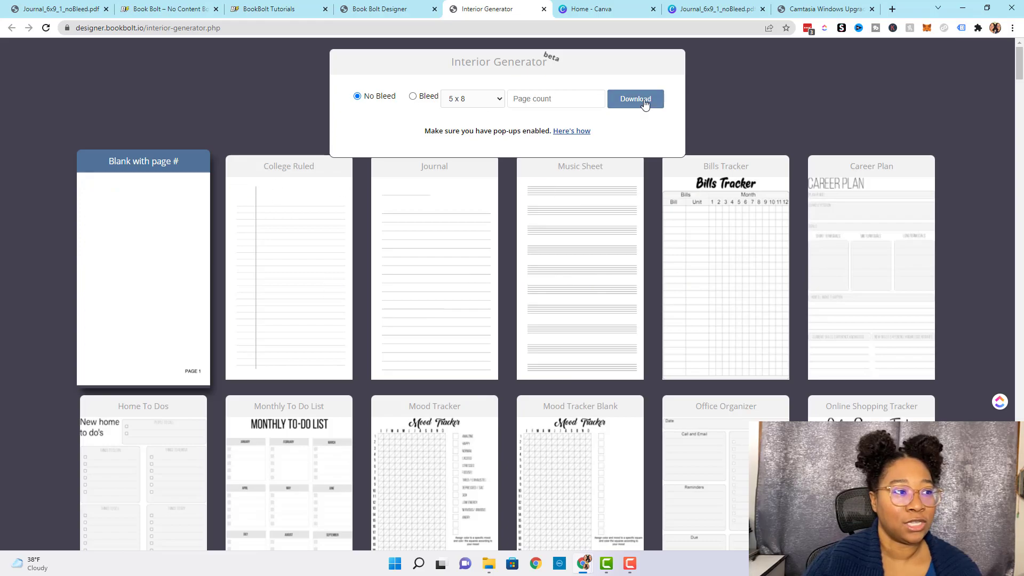
Generate a 1-page, 6 x 9, No Bleed interior from the Journal template and save the PDF to Downloads
click(422, 245)
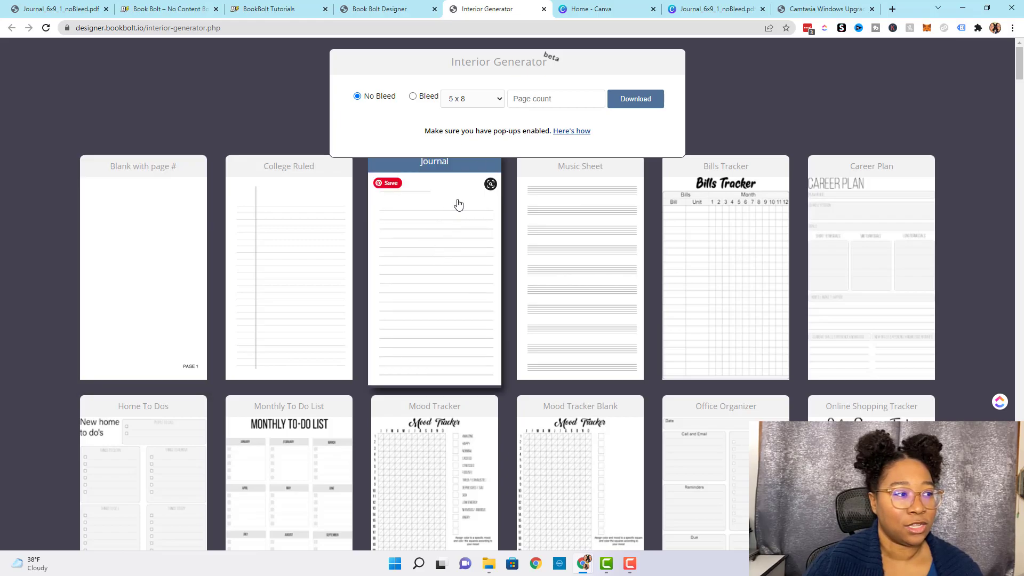
click(479, 100)
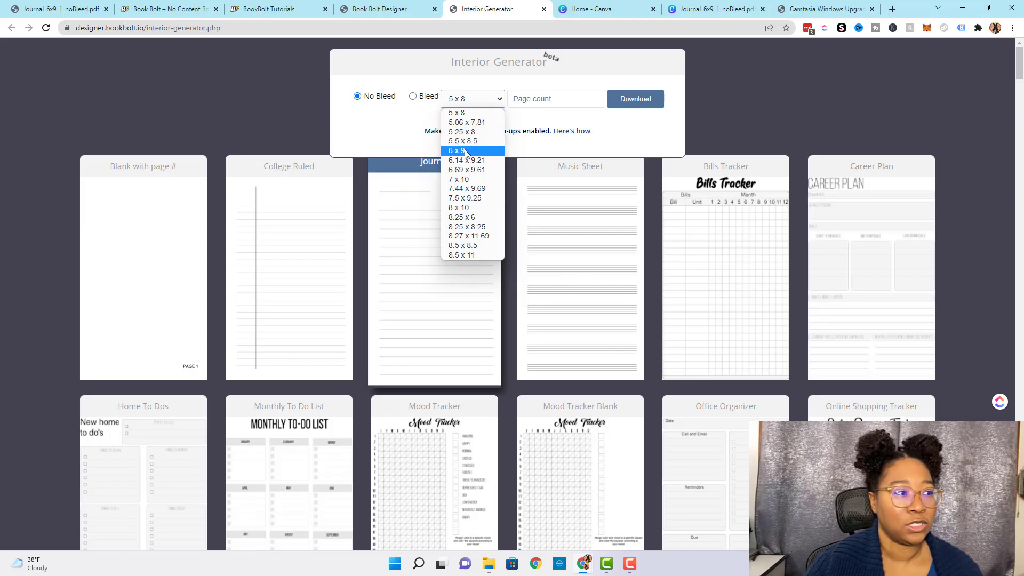
click(465, 152)
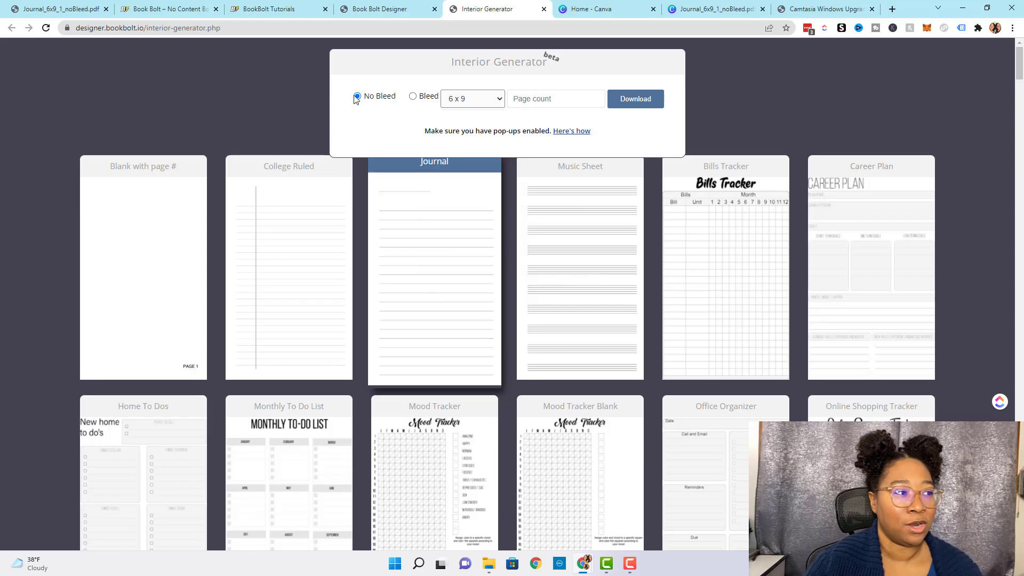
click(531, 104)
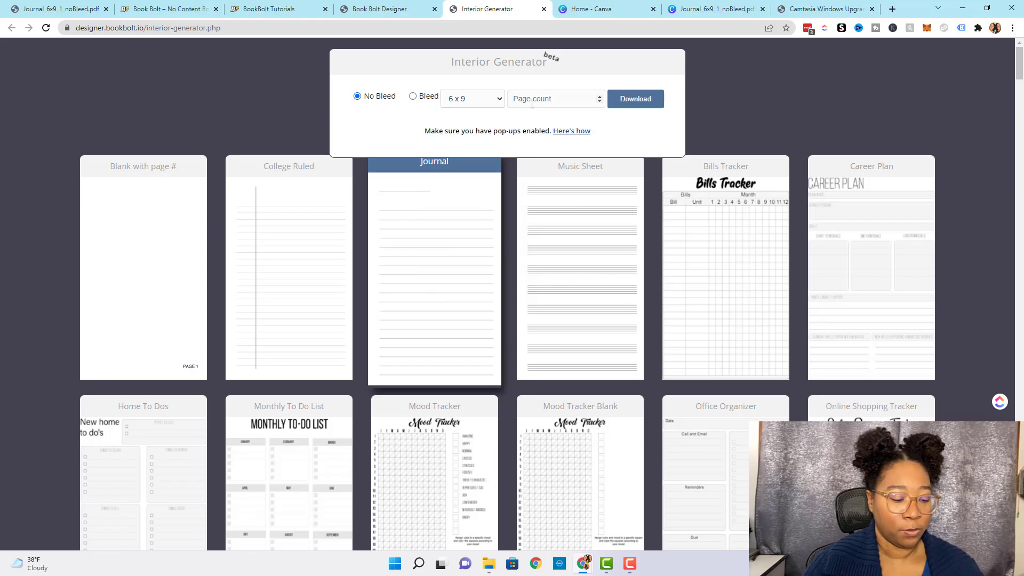
text(1)
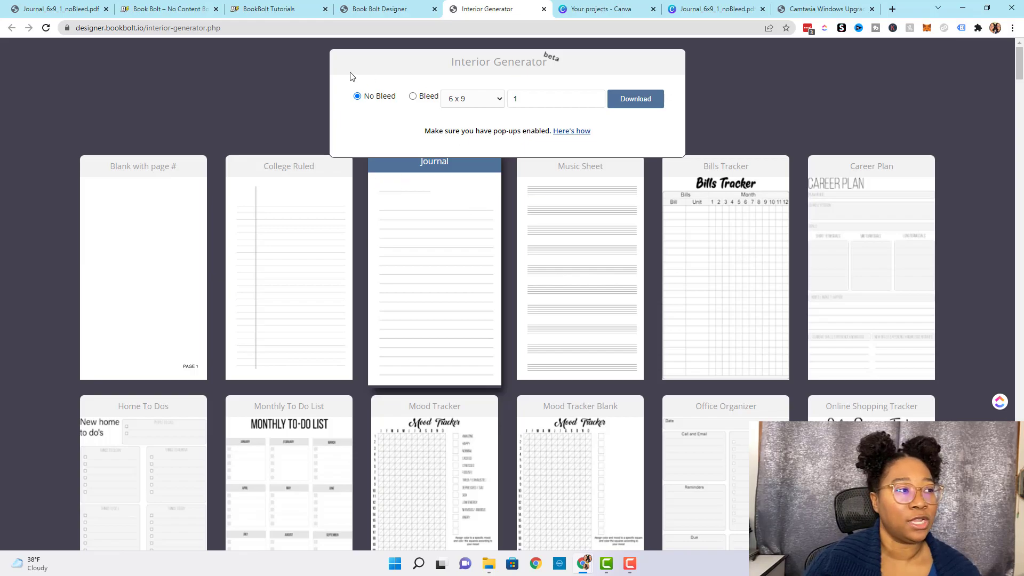
click(648, 98)
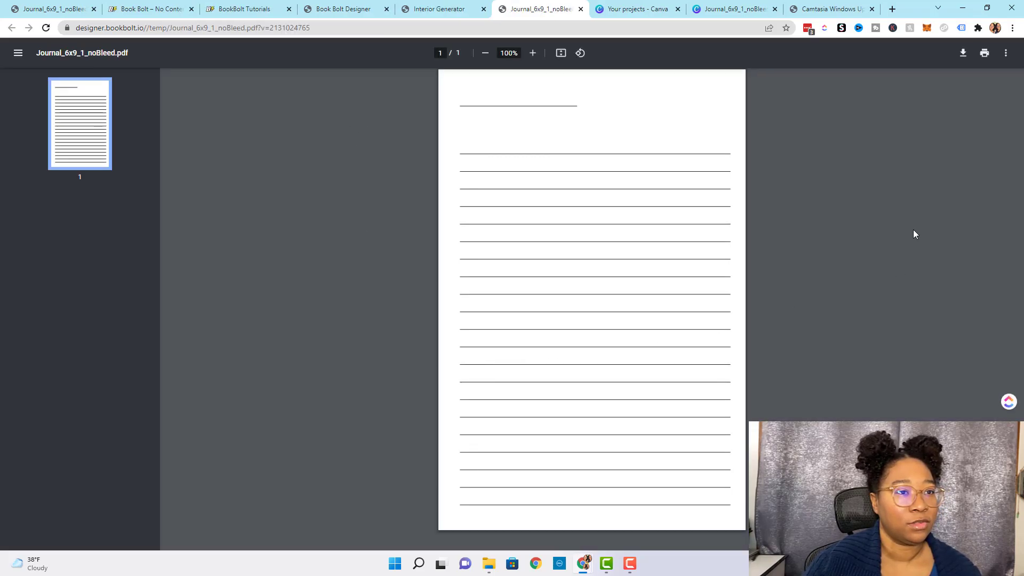
click(963, 54)
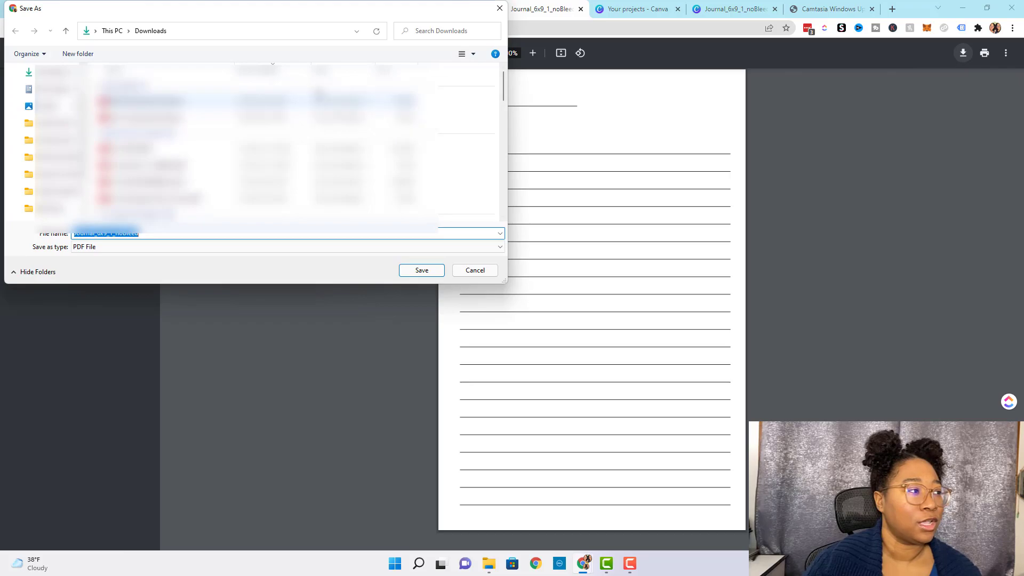
click(421, 271)
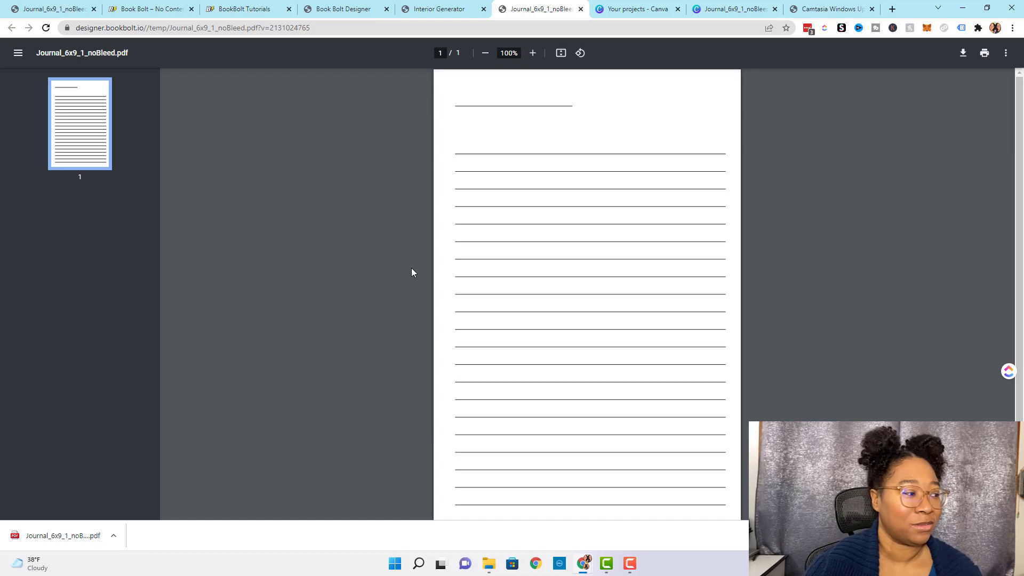
Switch to Canva, import Journal_6x9_1_noBleed from Downloads, and open the imported design for editing
click(635, 8)
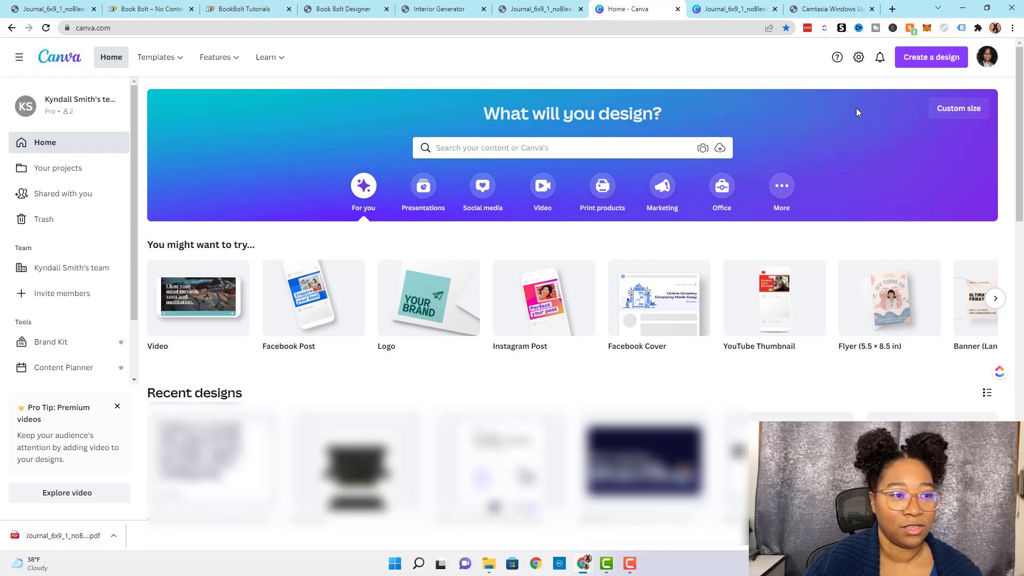
click(938, 61)
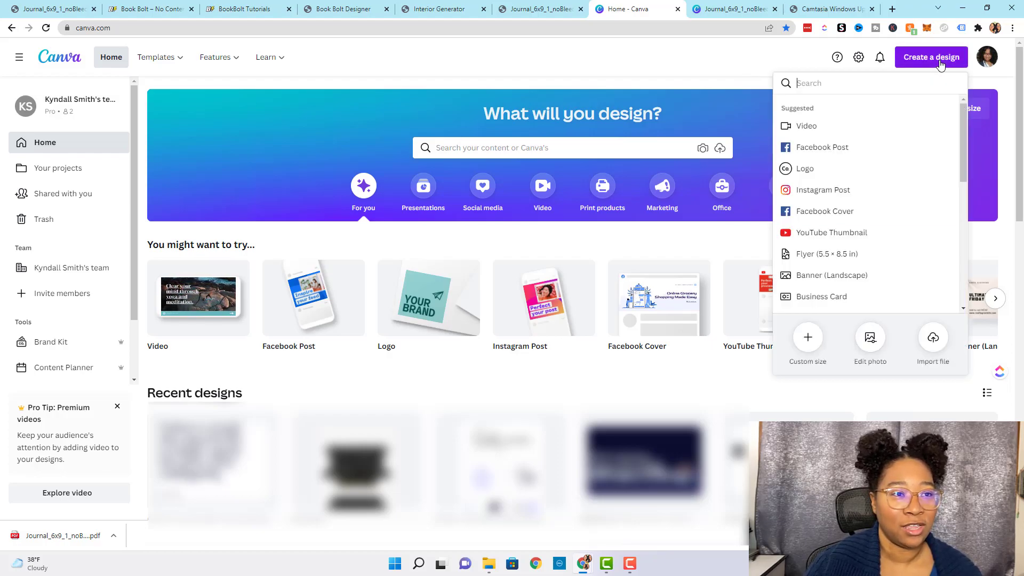
click(934, 339)
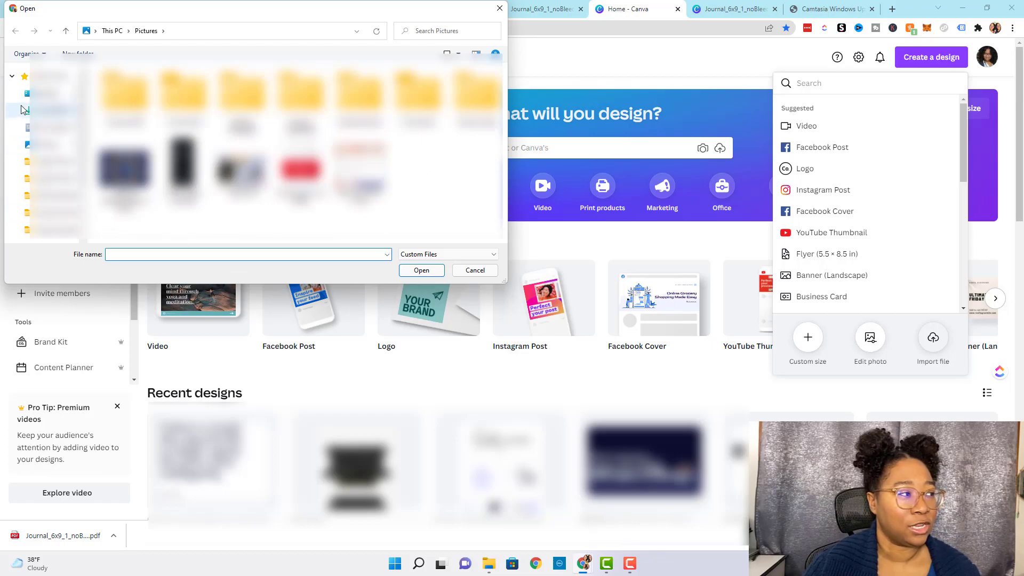
click(45, 110)
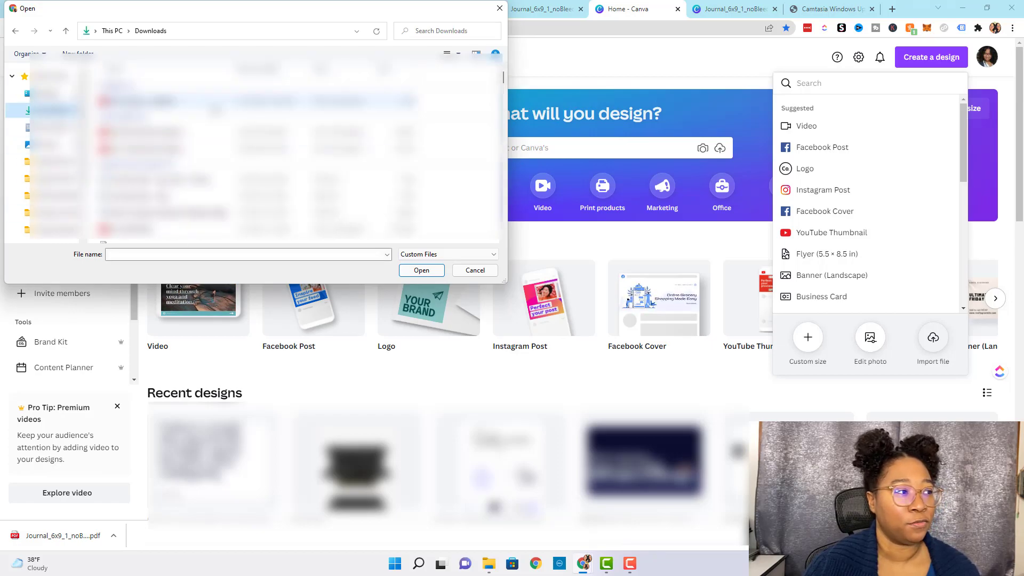
click(374, 101)
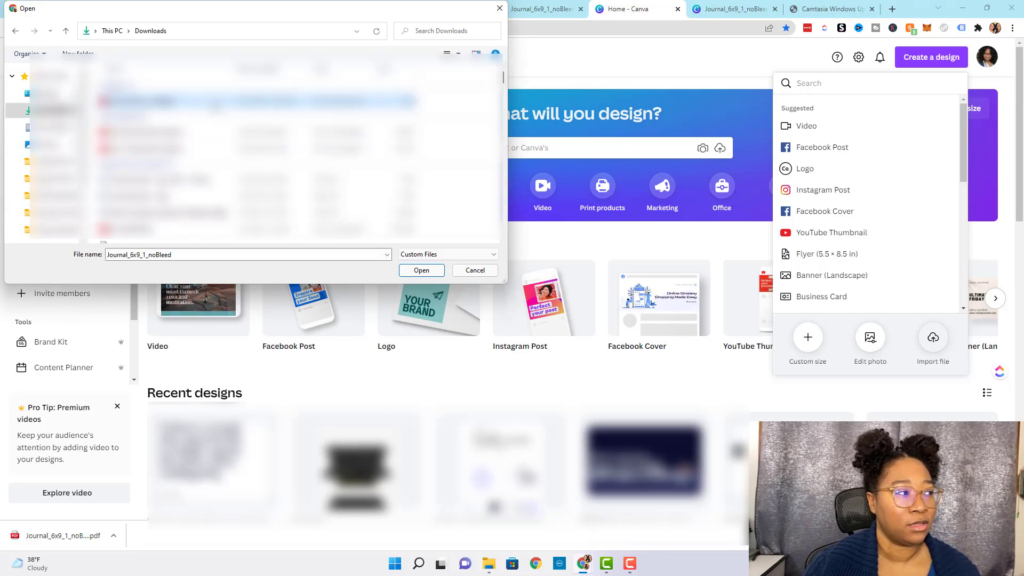
click(419, 274)
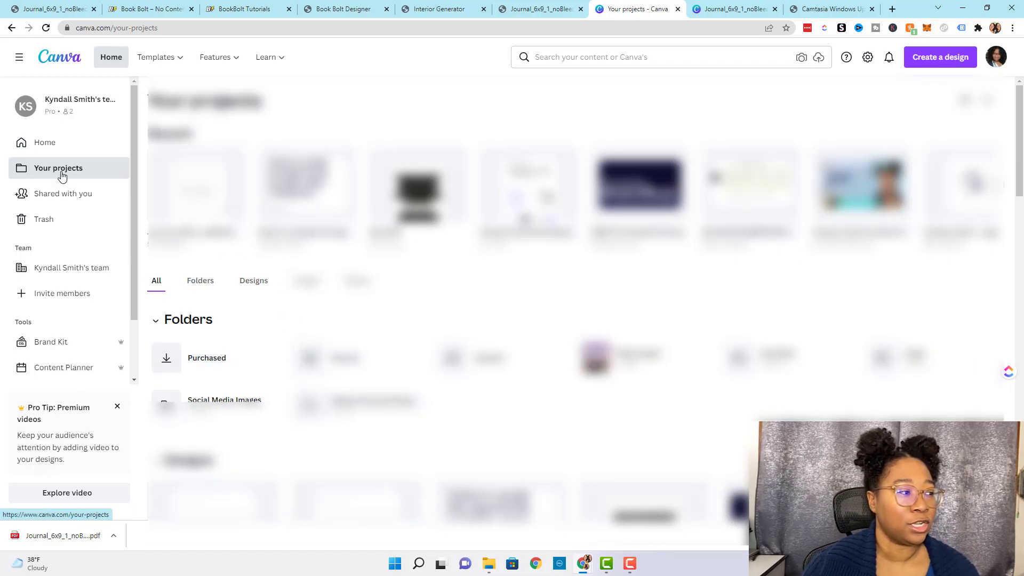
scroll(269, 358, down, 3)
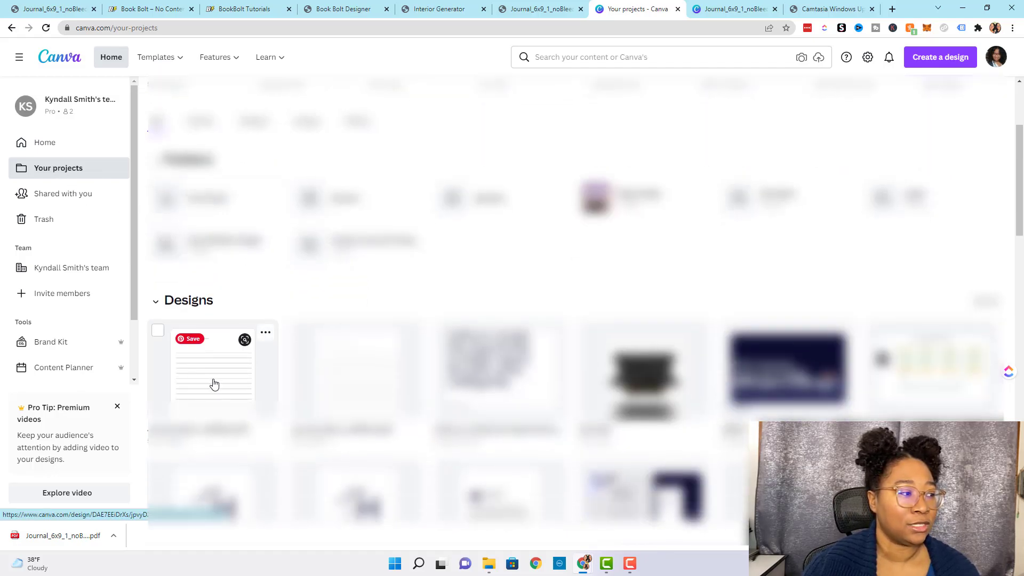
click(429, 248)
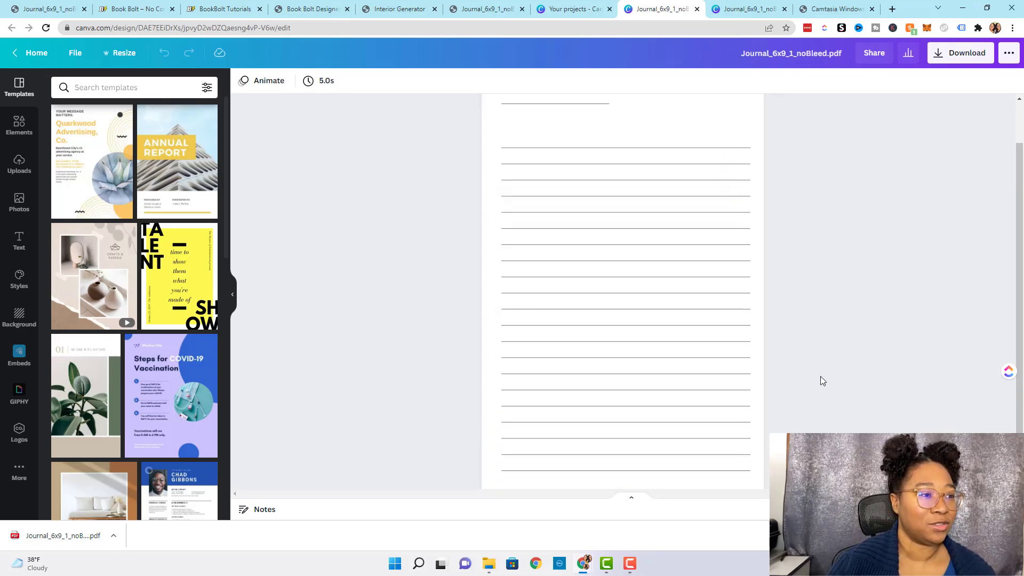
Move the short heading line across the page so its end aligns with the right edge of the ruled lines
scroll(816, 368, up, 2)
click(728, 174)
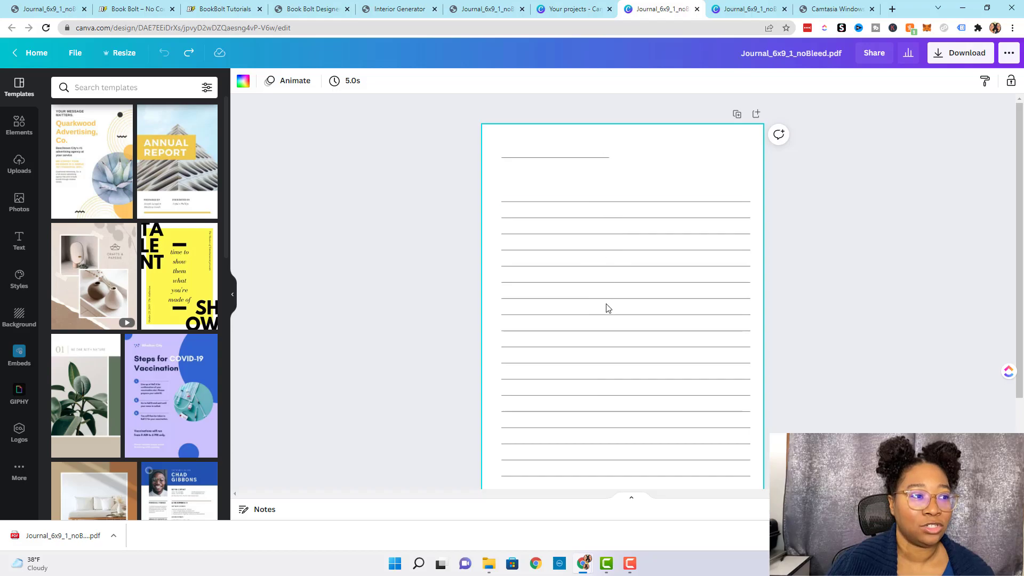
click(592, 160)
drag(563, 175, 703, 177)
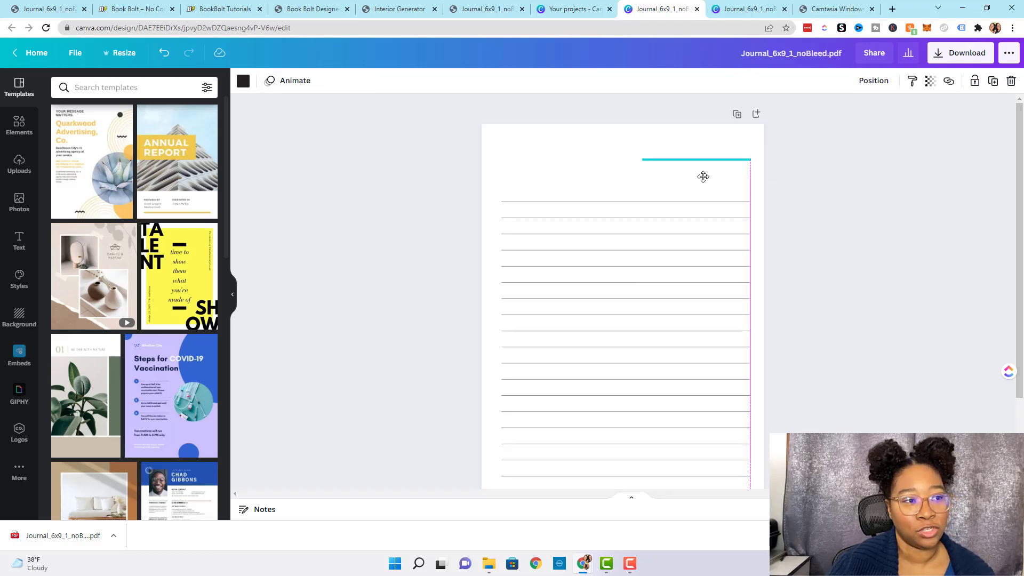
Undo the move of the short heading line above the ruled lines
drag(704, 177, 703, 177)
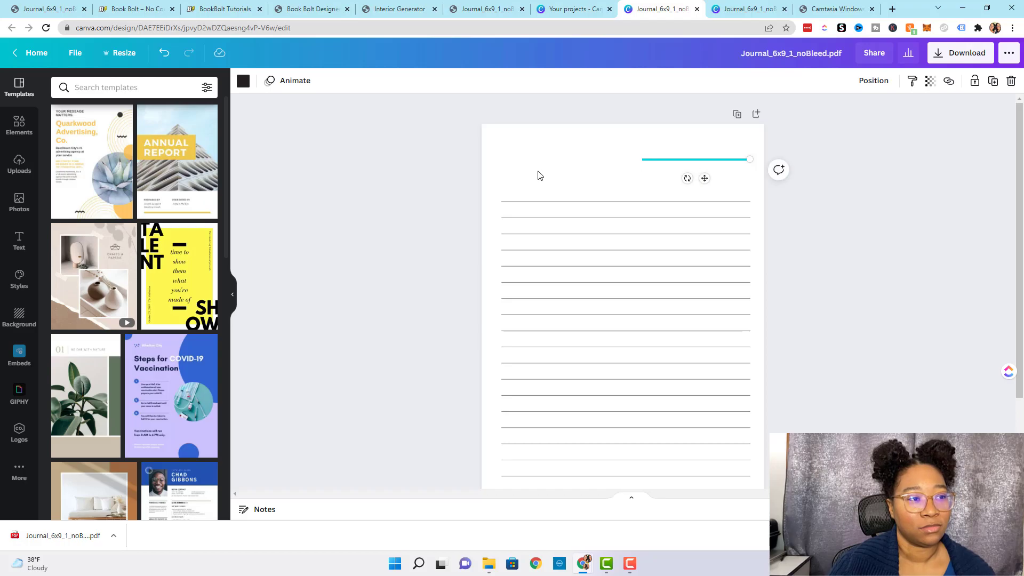
click(537, 176)
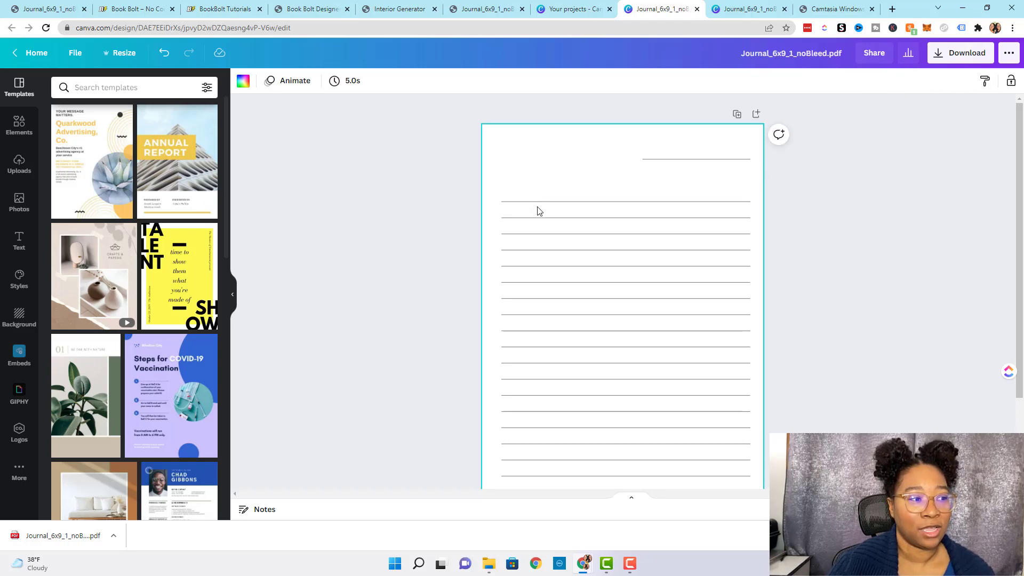
click(534, 234)
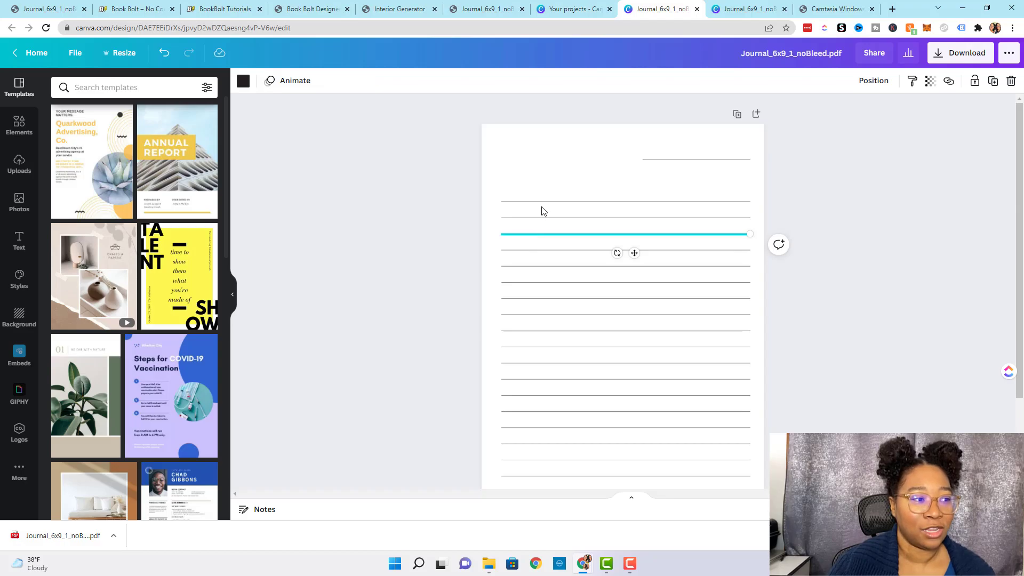
click(686, 182)
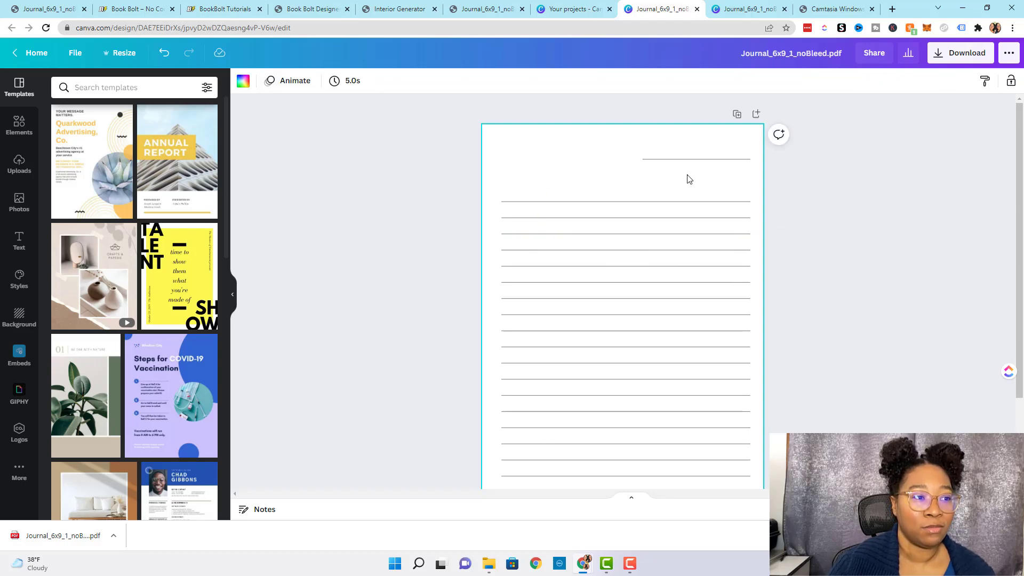
key(ctrl+z)
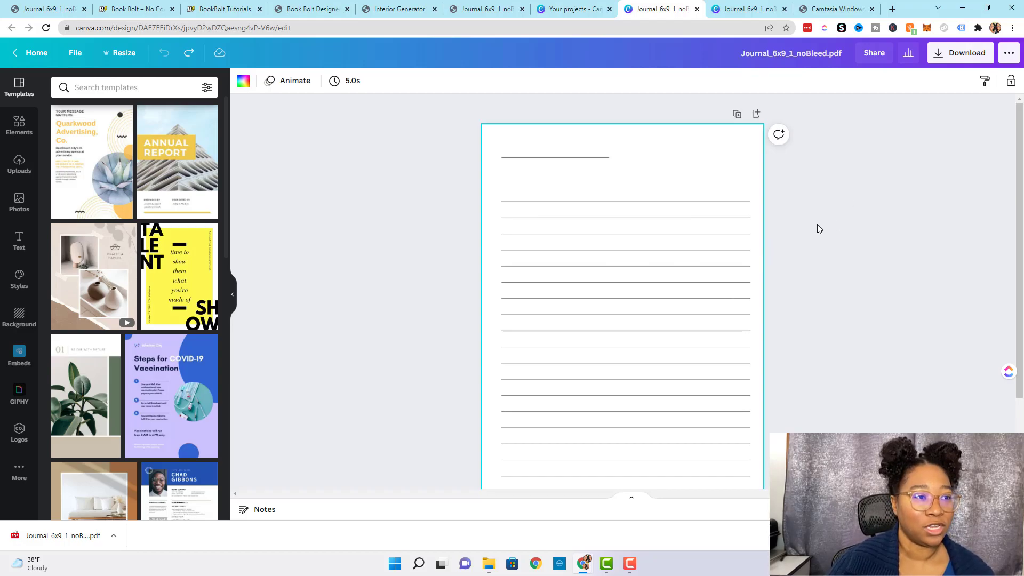
Add a blank page and move it ahead of the lined journal page
click(756, 113)
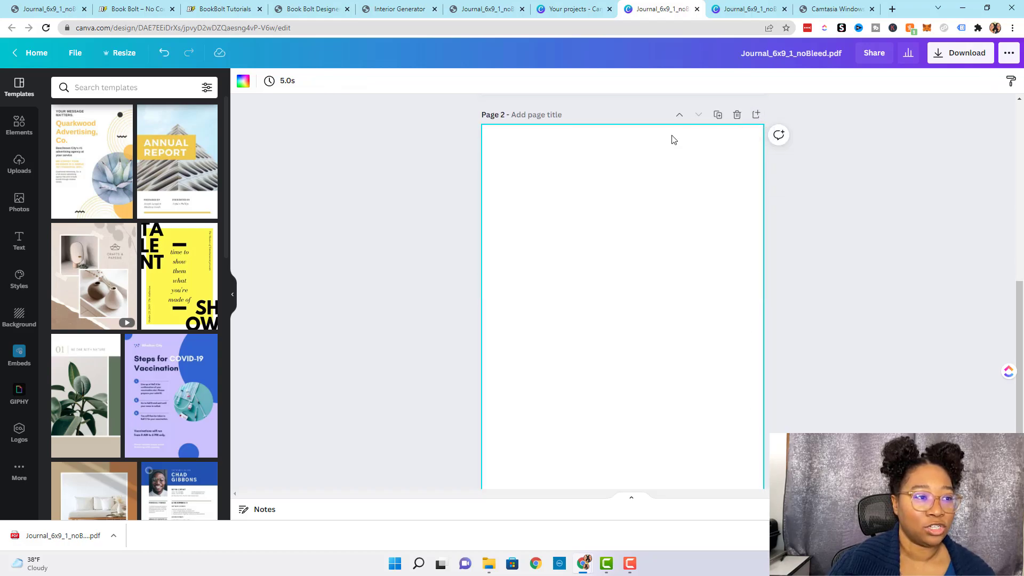
scroll(673, 139, up, 2)
click(679, 223)
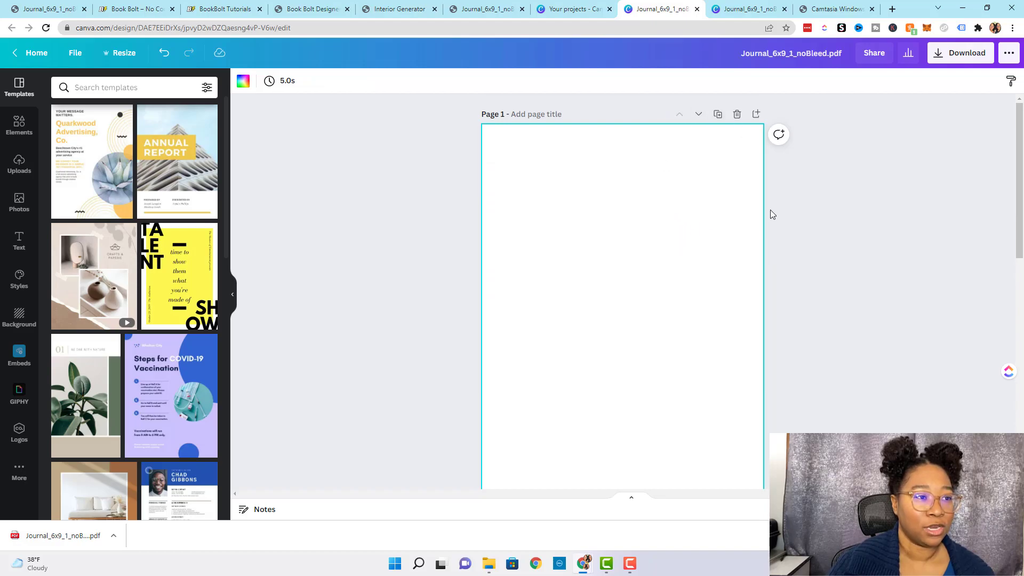
scroll(770, 214, down, 7)
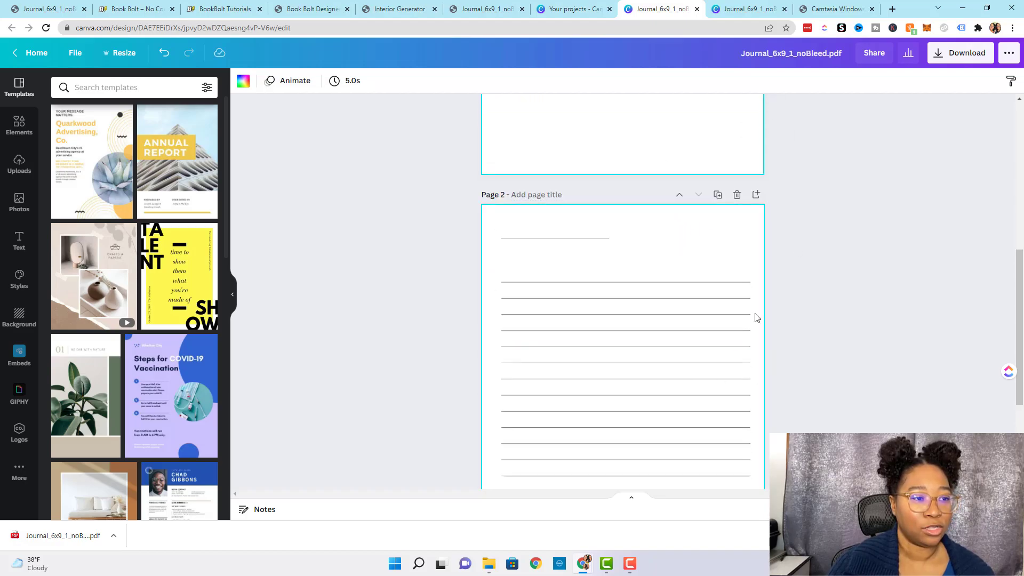
scroll(837, 236, up, 5)
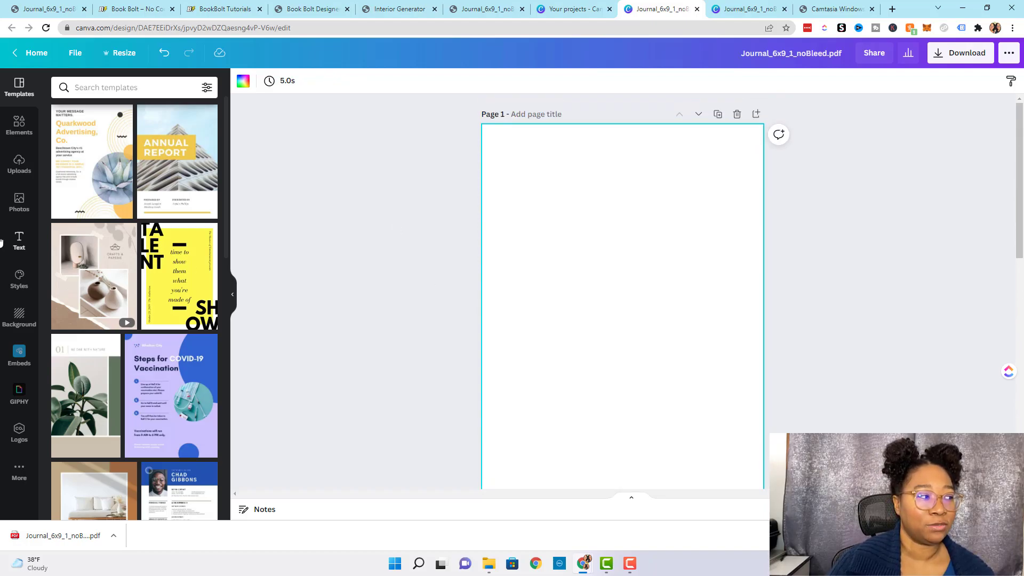
Add a heading to the blank first page reading "This Journal Belongs To:"
click(26, 244)
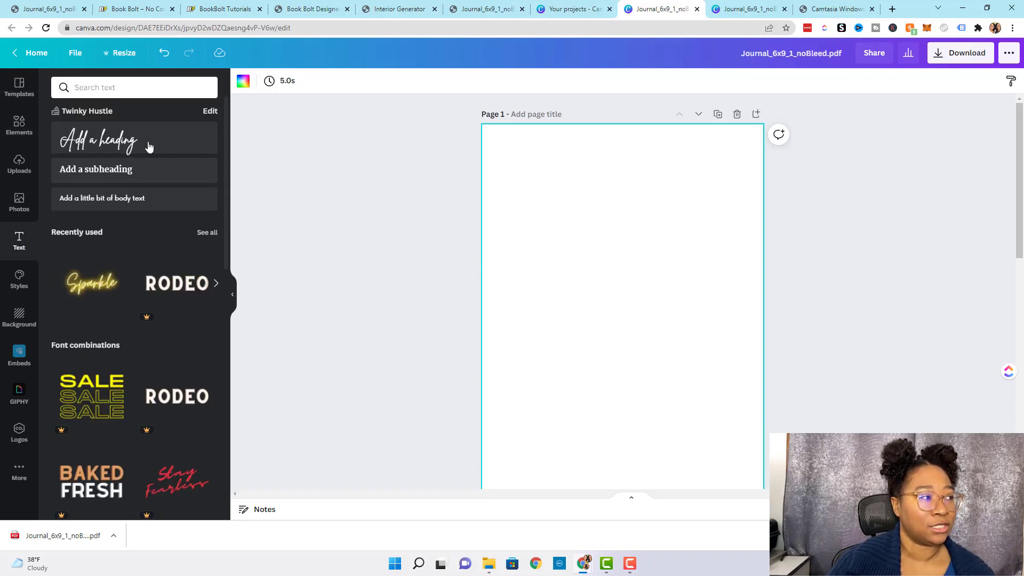
click(118, 142)
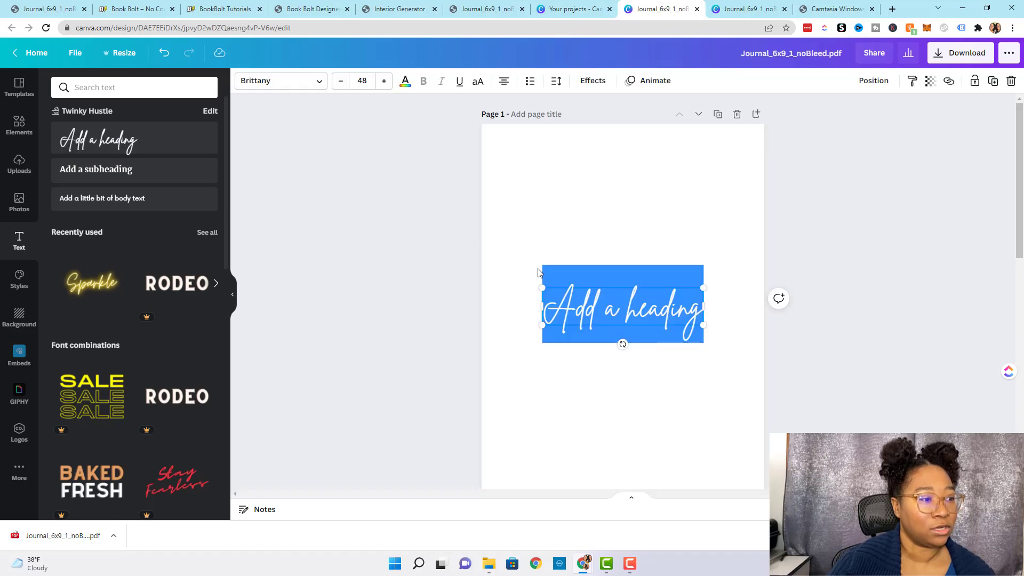
click(616, 322)
key(ctrl+a)
text(This Journal Belongs To:)
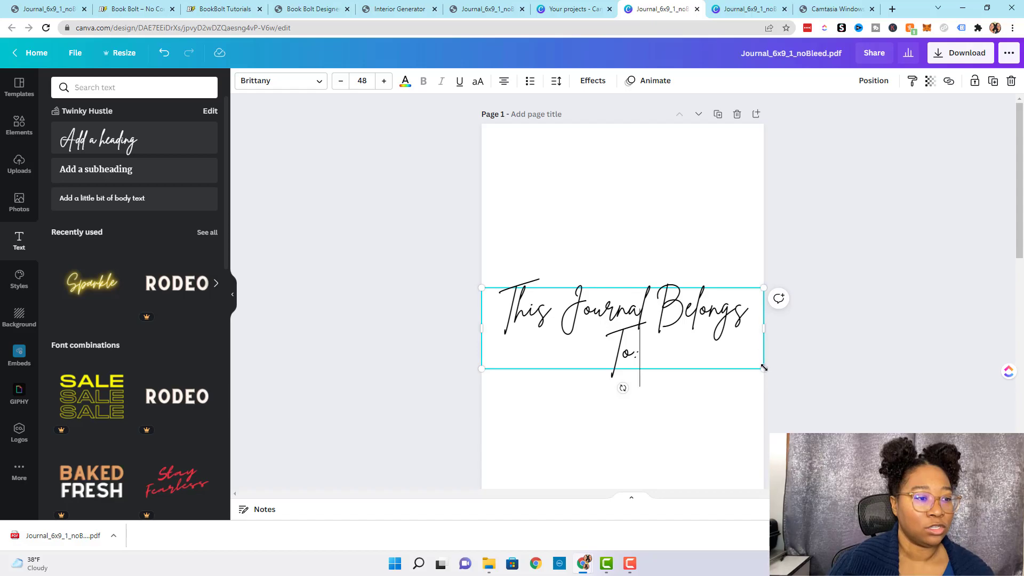
Widen the heading's text box so it fits on one line and reduce its font size to about 35.5
drag(764, 368, 746, 299)
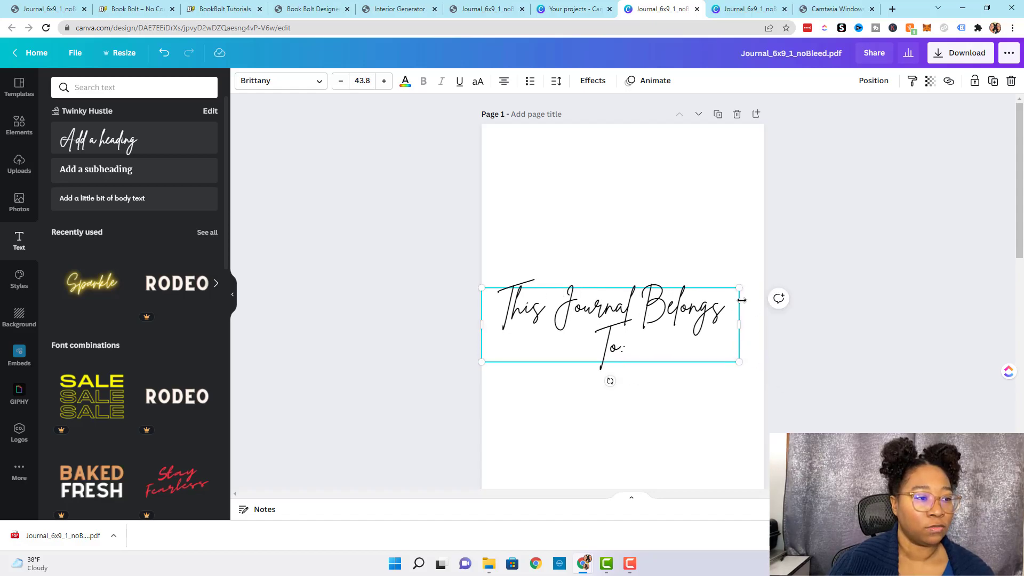
drag(741, 323, 761, 322)
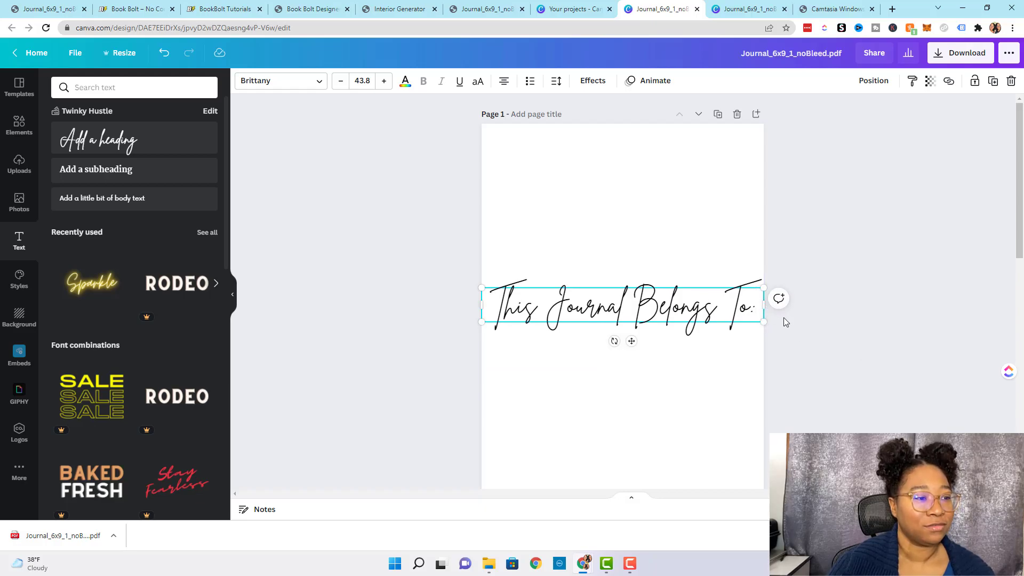
drag(763, 321, 710, 314)
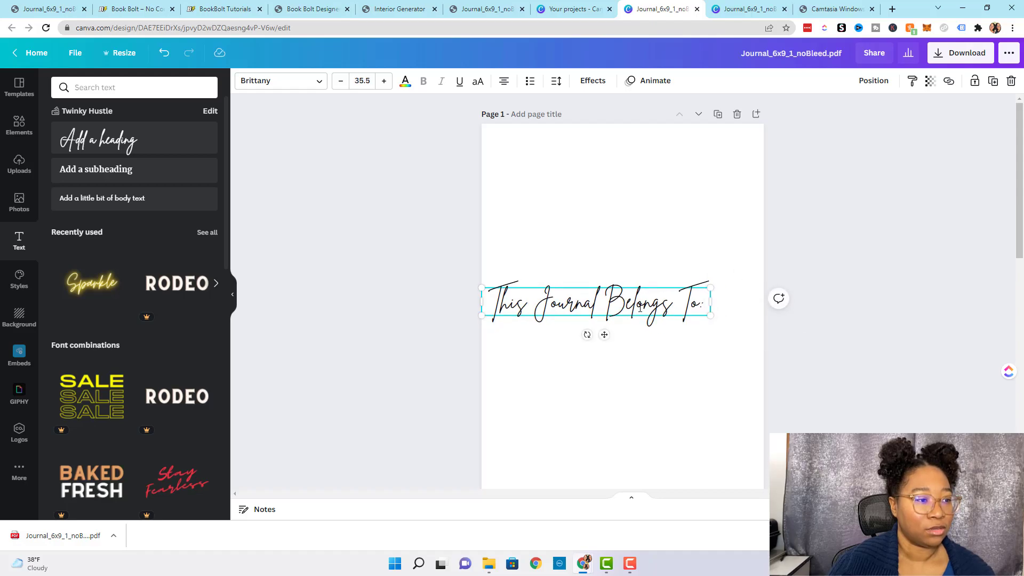
Shrink the heading further to a font size of about 24 and centre it horizontally in the upper part of the page
drag(637, 299, 664, 292)
key(Escape)
click(711, 319)
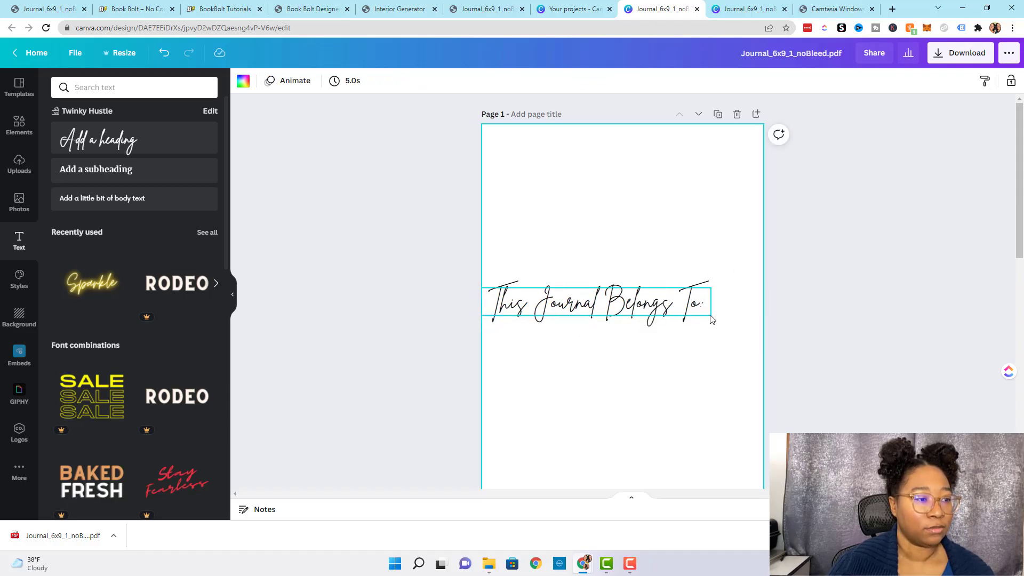
click(698, 305)
drag(709, 315, 682, 312)
drag(591, 331, 633, 326)
scroll(723, 255, down, 1)
drag(723, 255, 681, 250)
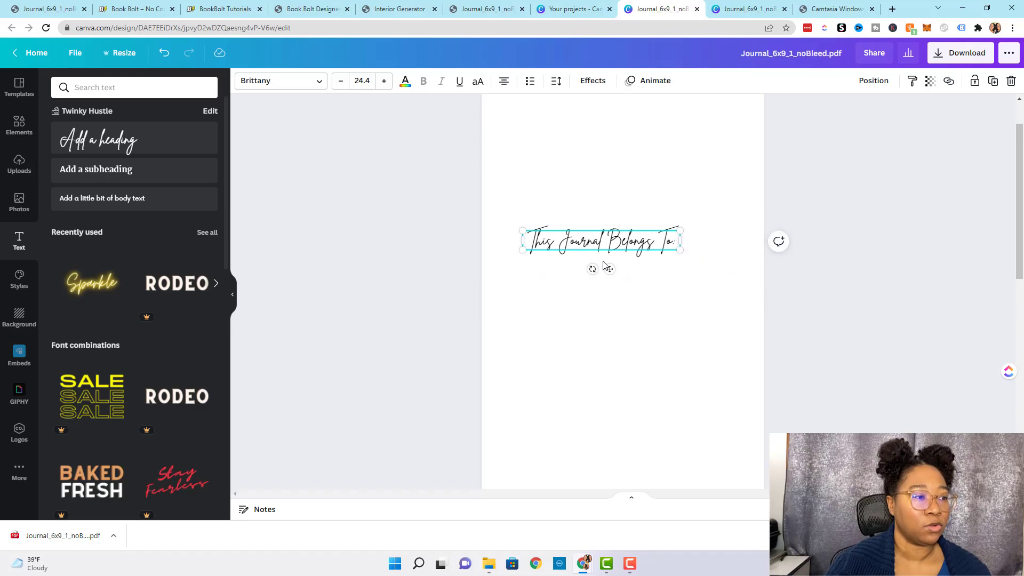
drag(609, 268, 633, 256)
scroll(723, 303, up, 1)
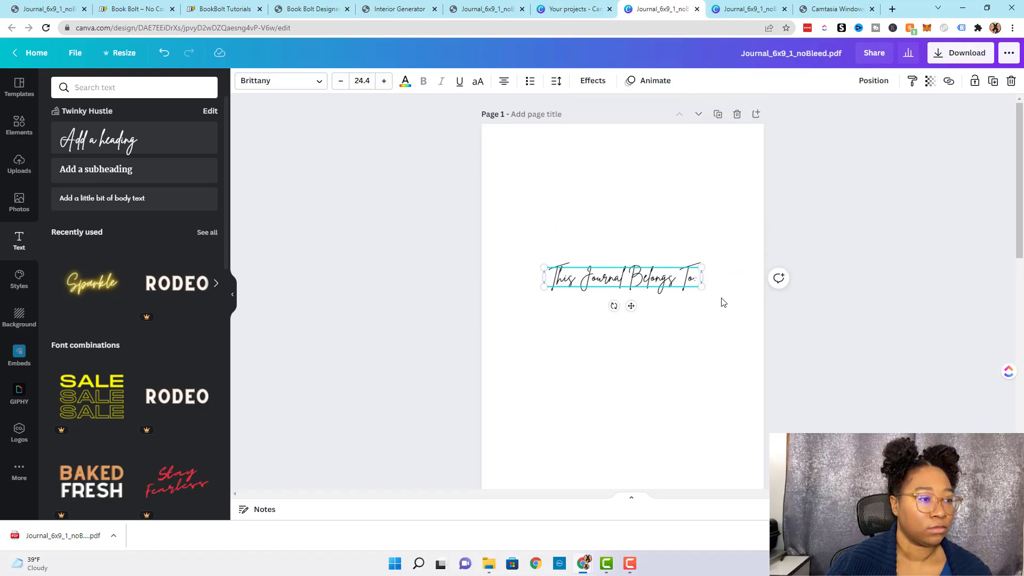
click(723, 303)
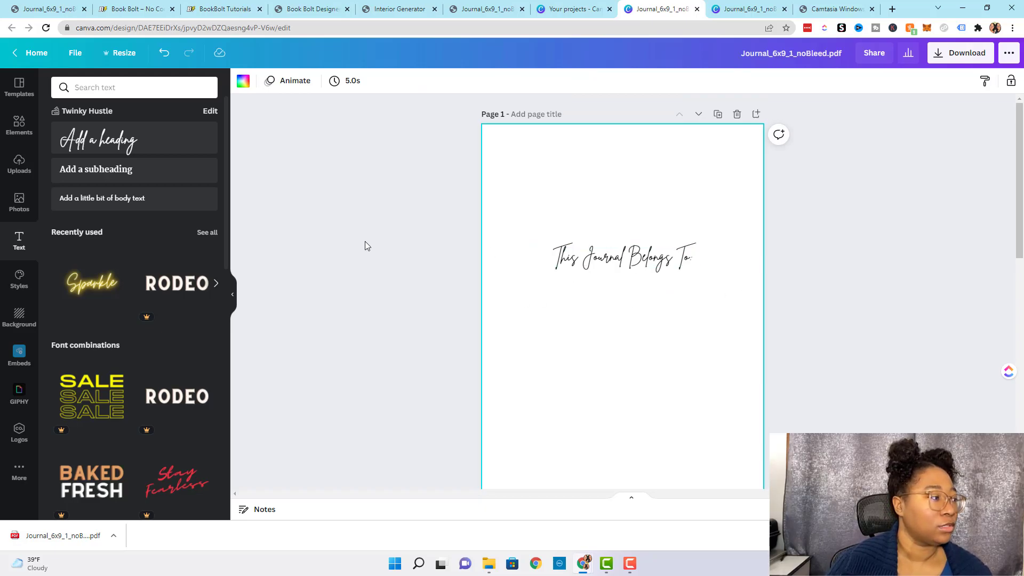
Insert a plain straight line and place it just below the "This Journal Belongs To:" heading
click(15, 131)
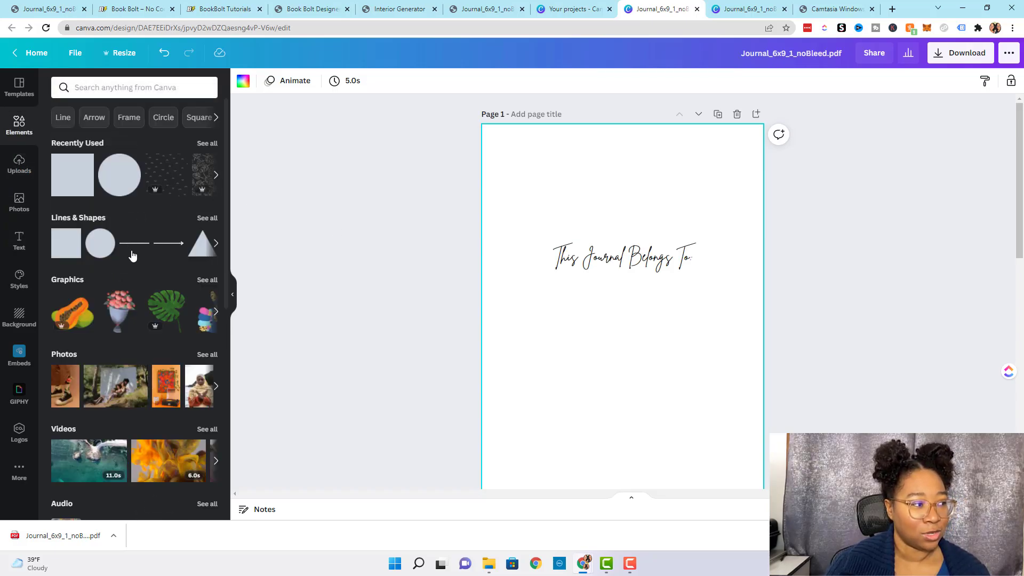
click(138, 248)
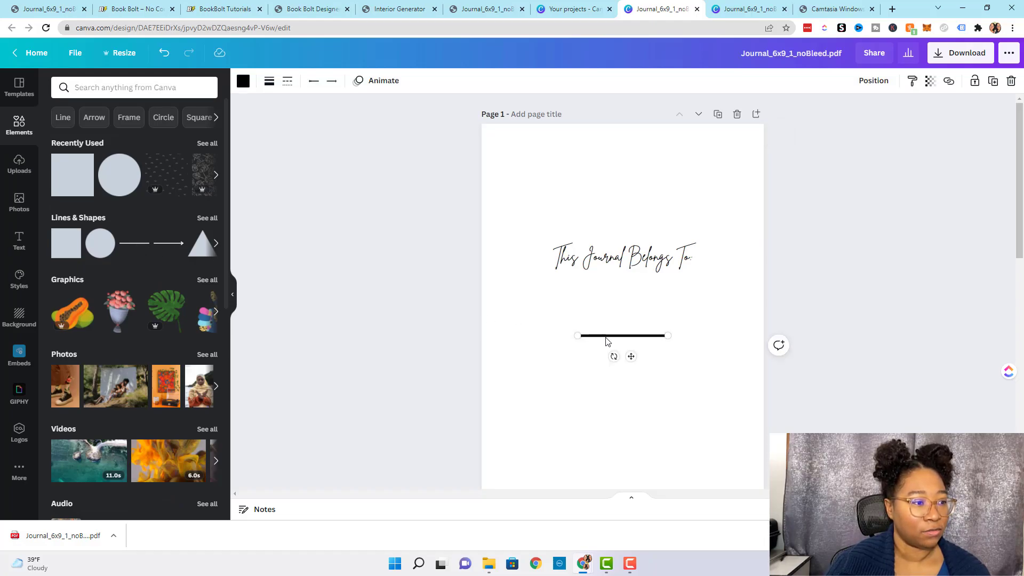
drag(609, 320, 606, 299)
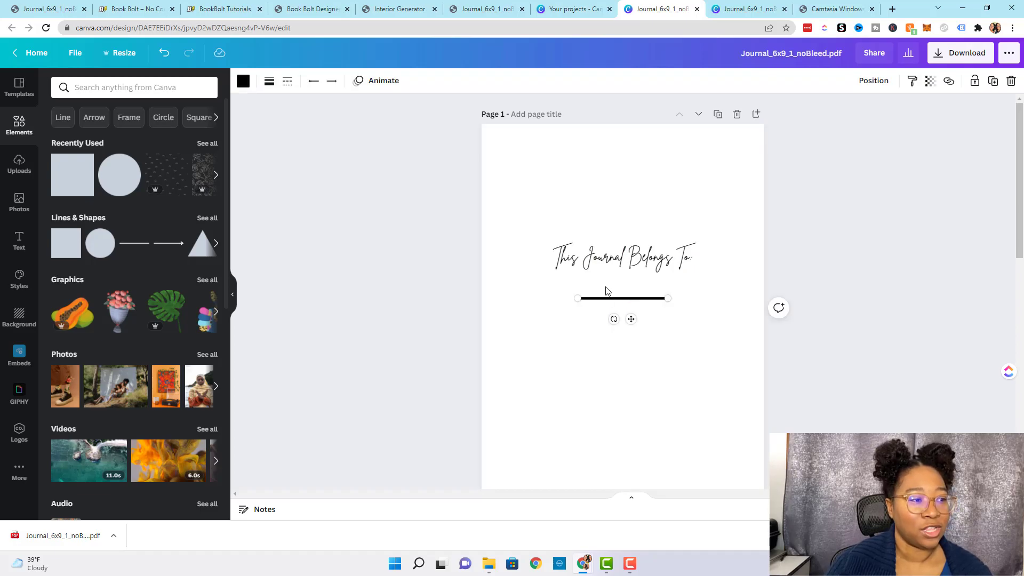
Set the weight of the line below the heading to 1
click(269, 83)
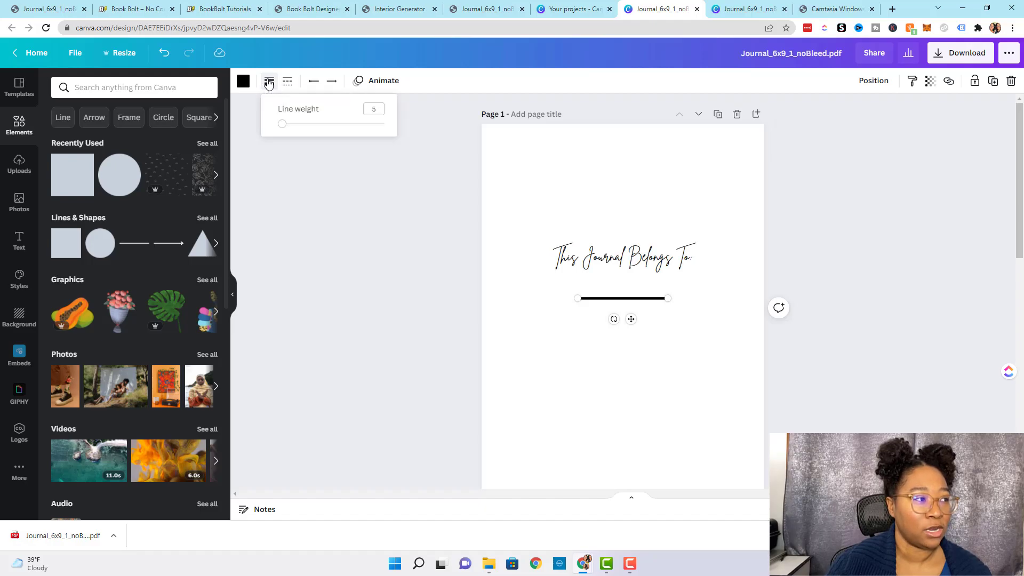
click(380, 110)
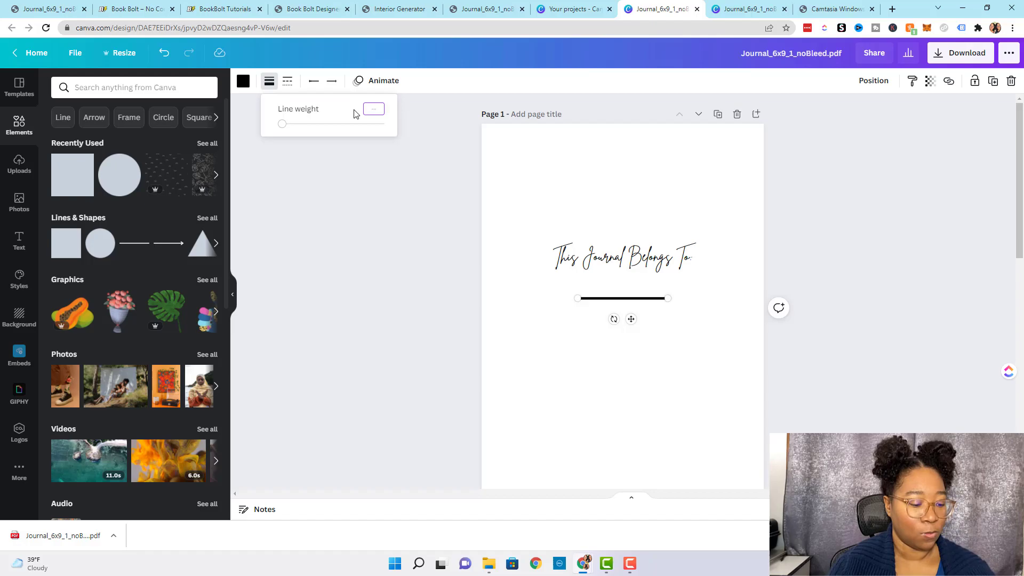
text(1)
key(Return)
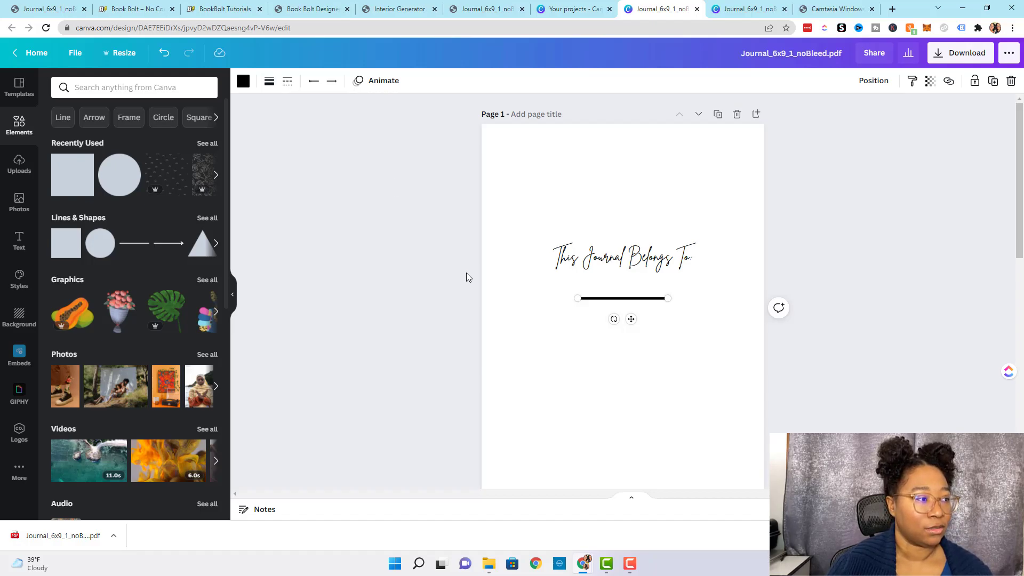
click(671, 317)
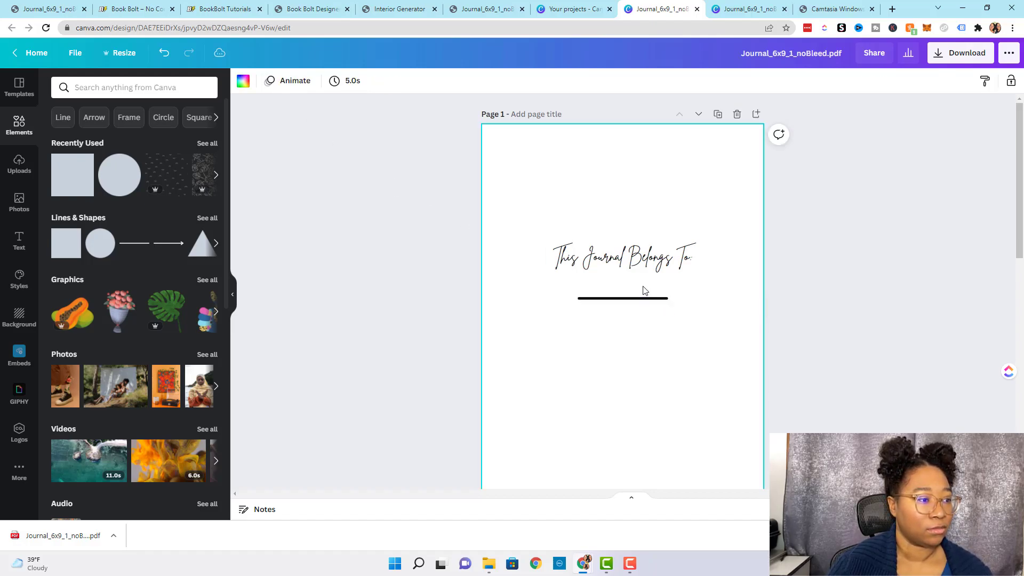
click(638, 299)
click(270, 82)
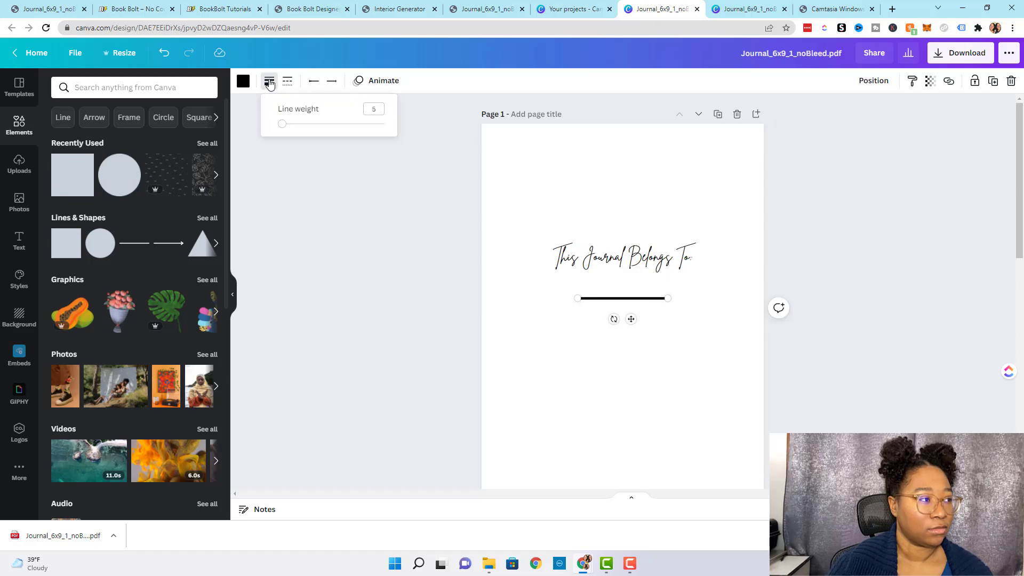
drag(285, 125, 271, 130)
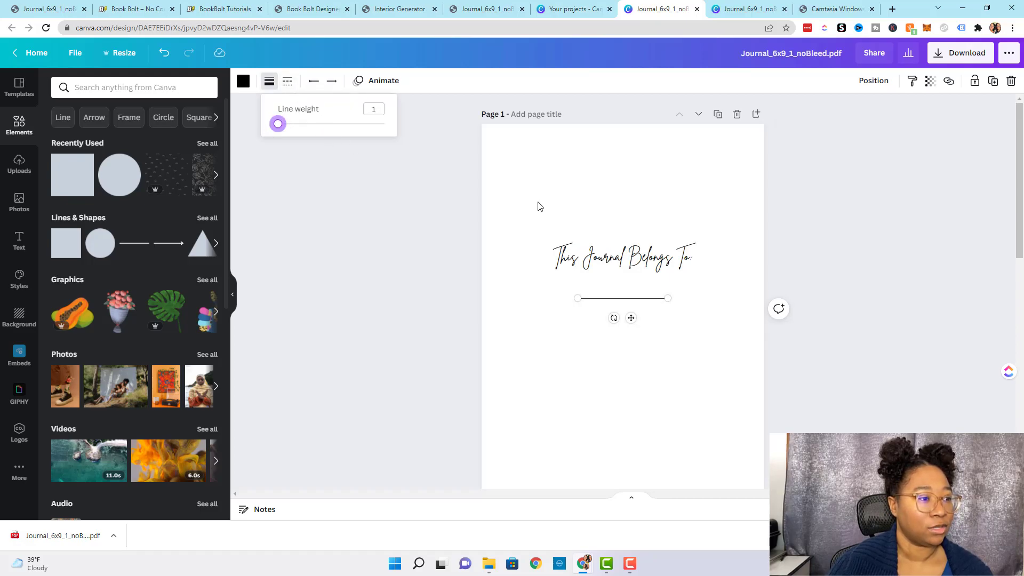
Lengthen the thin line to slightly more than the heading's width and centre it beneath the text
click(601, 297)
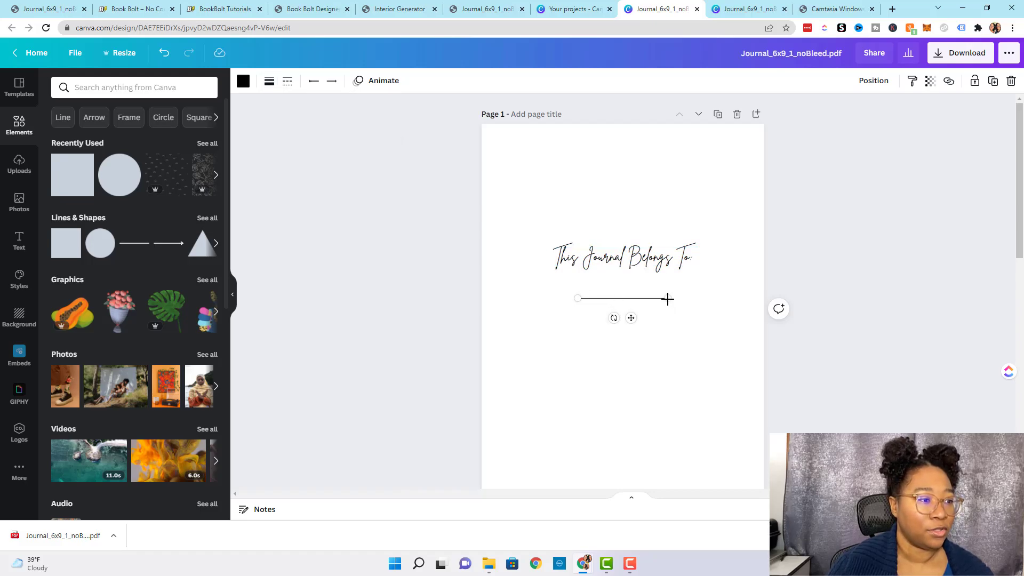
drag(670, 296, 727, 296)
drag(661, 318, 629, 319)
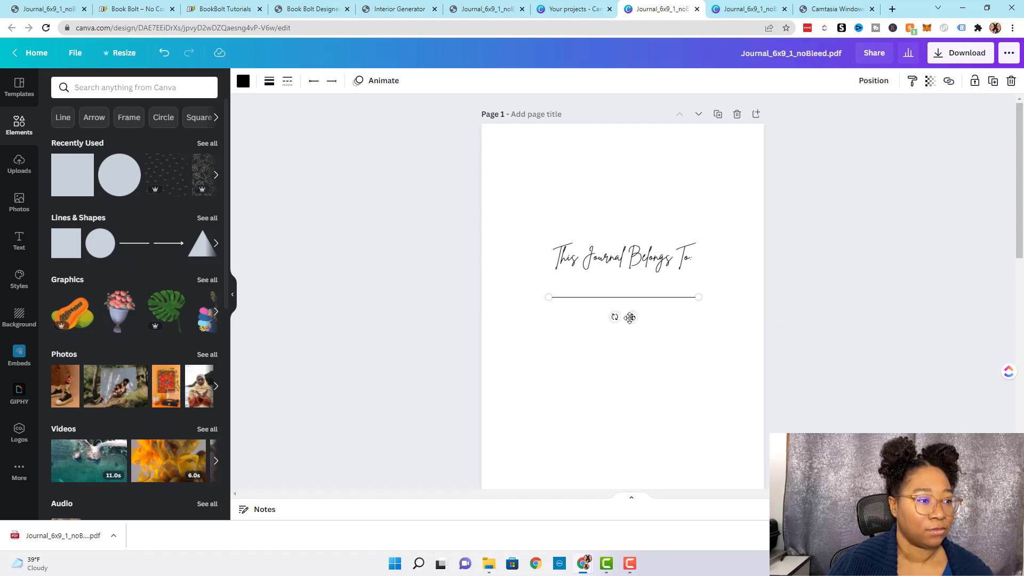
click(726, 240)
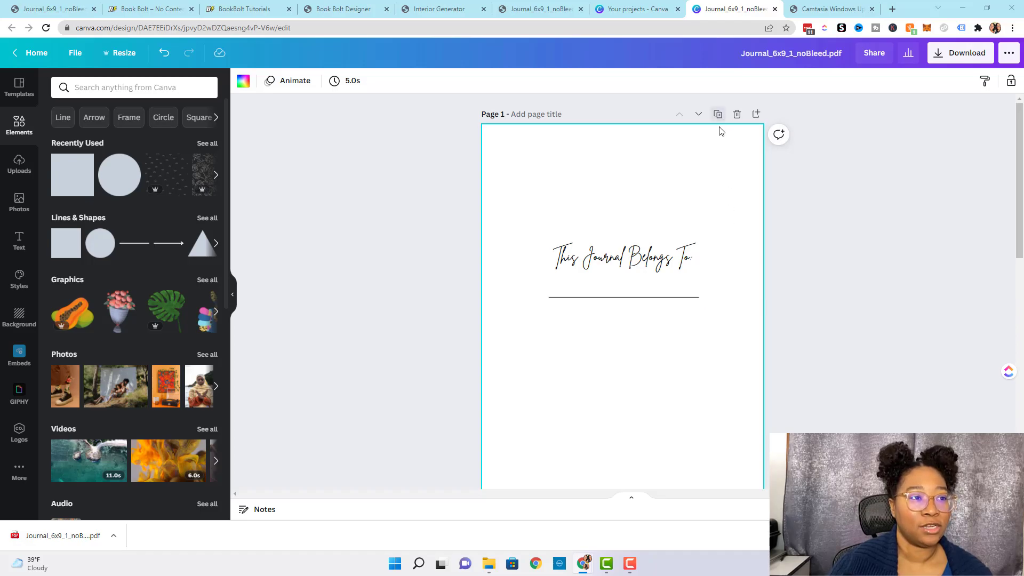
Add a blank page between the "This Journal Belongs To:" page and the lined page
click(756, 114)
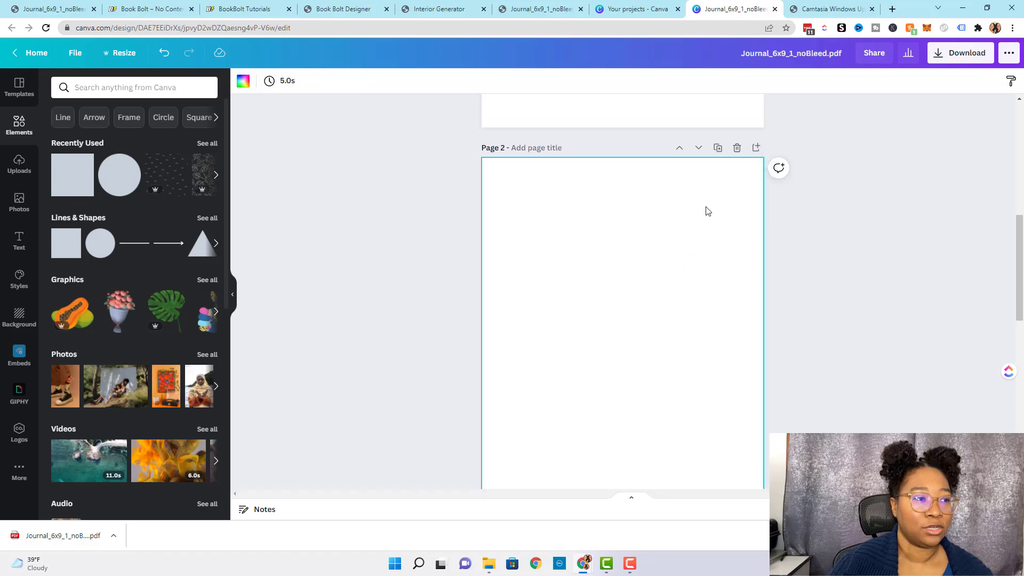
scroll(707, 211, up, 6)
scroll(707, 217, down, 3)
scroll(707, 216, down, 2)
scroll(709, 253, up, 5)
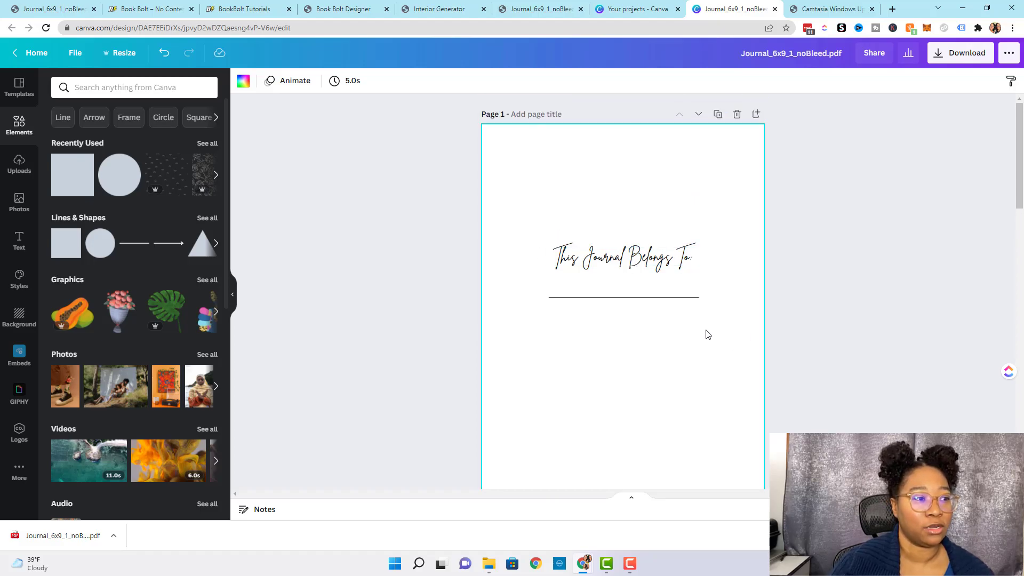
scroll(696, 331, down, 8)
scroll(729, 208, up, 1)
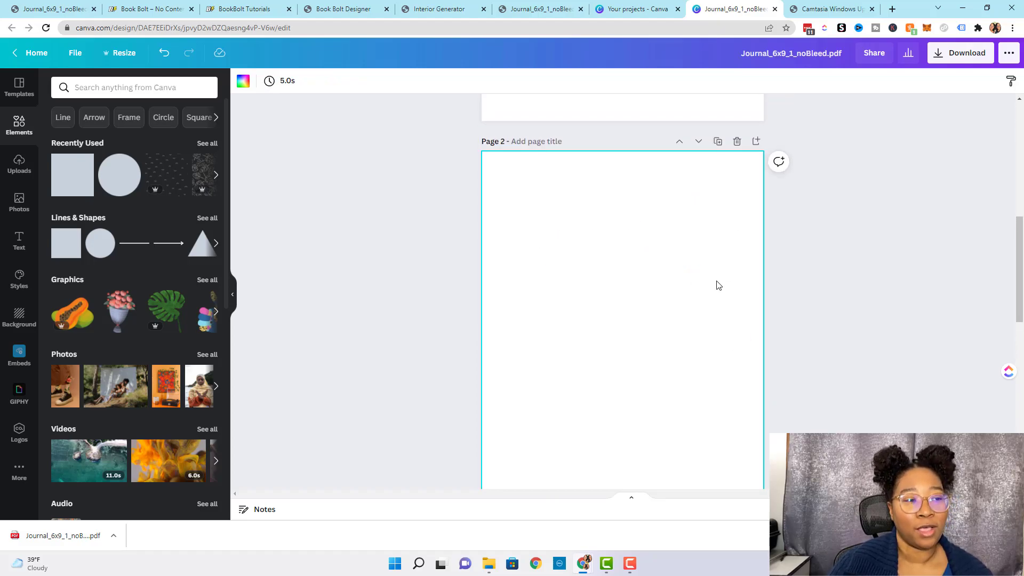
scroll(717, 286, down, 3)
scroll(578, 282, up, 1)
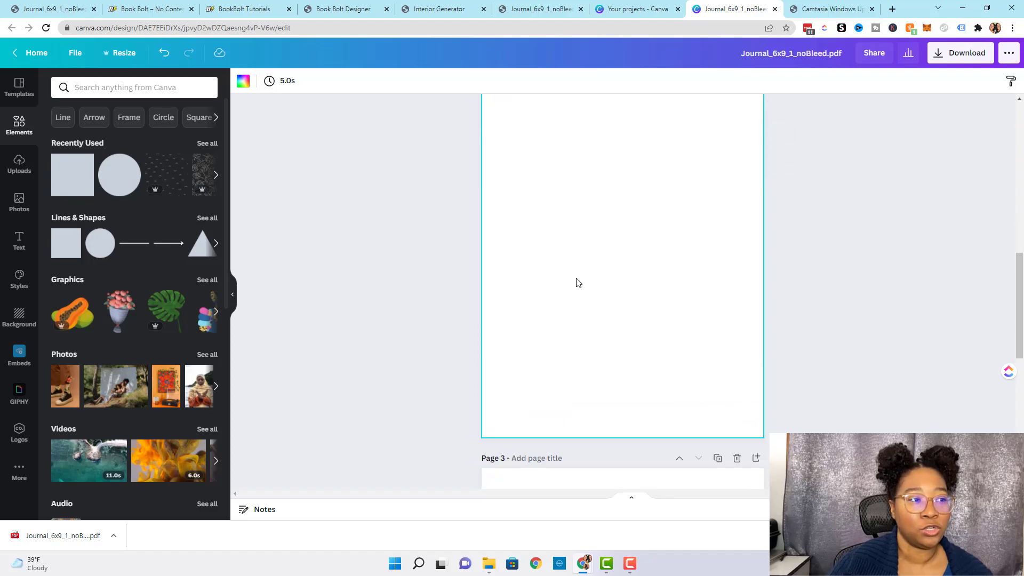
Add a page after the blank second page for the copyright notice
scroll(579, 282, up, 3)
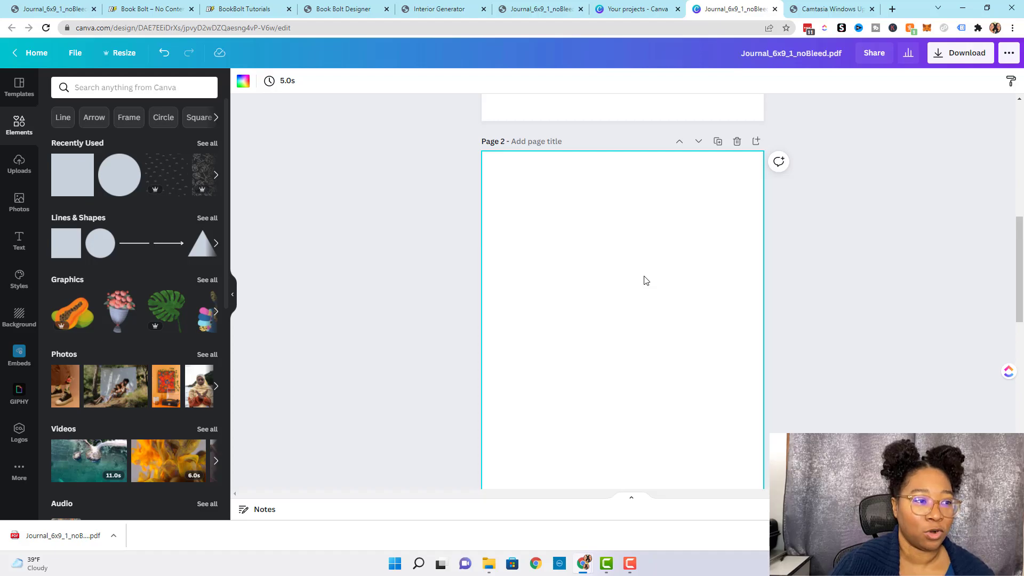
scroll(661, 293, down, 1)
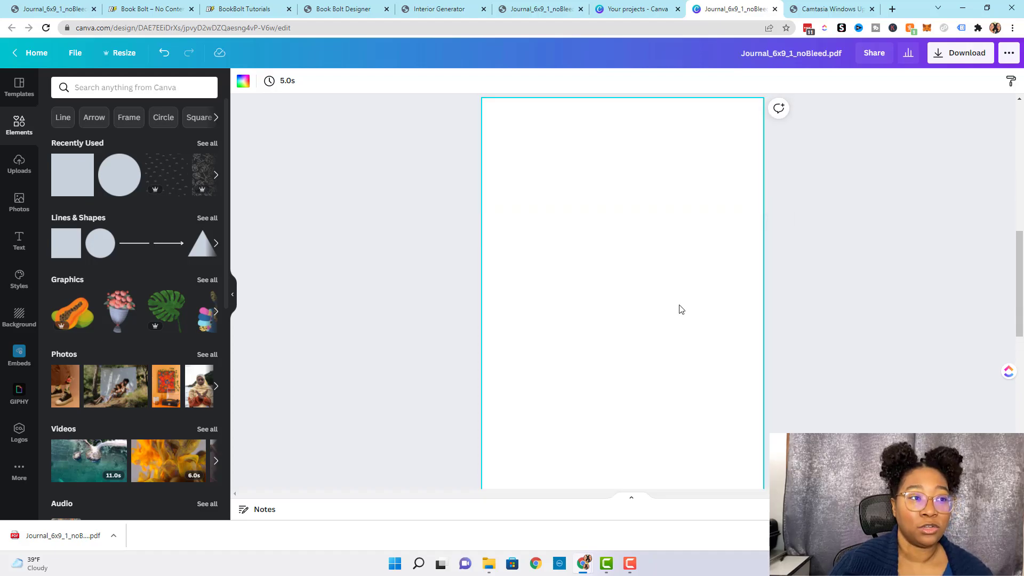
scroll(680, 310, up, 1)
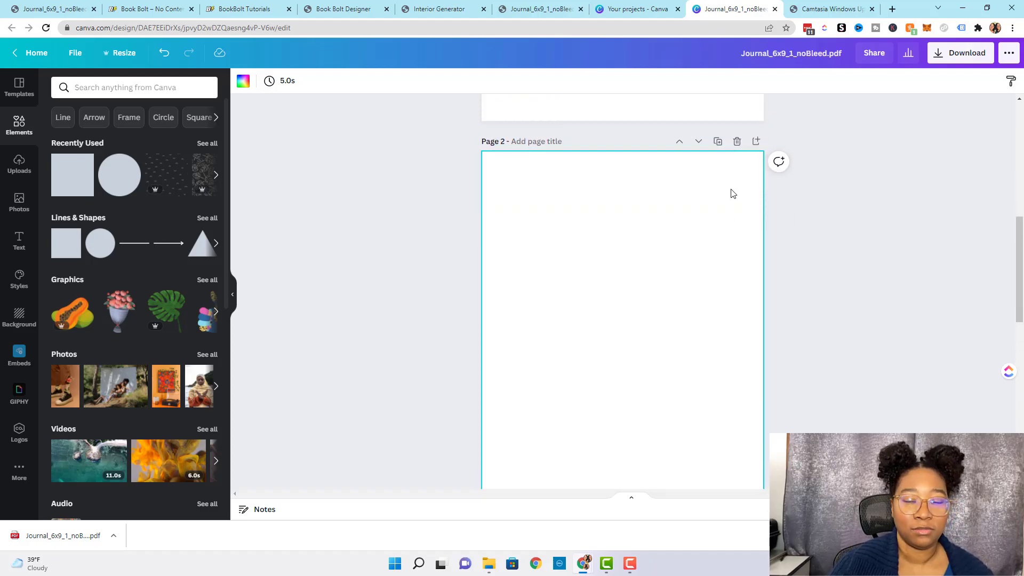
click(756, 141)
scroll(703, 250, down, 2)
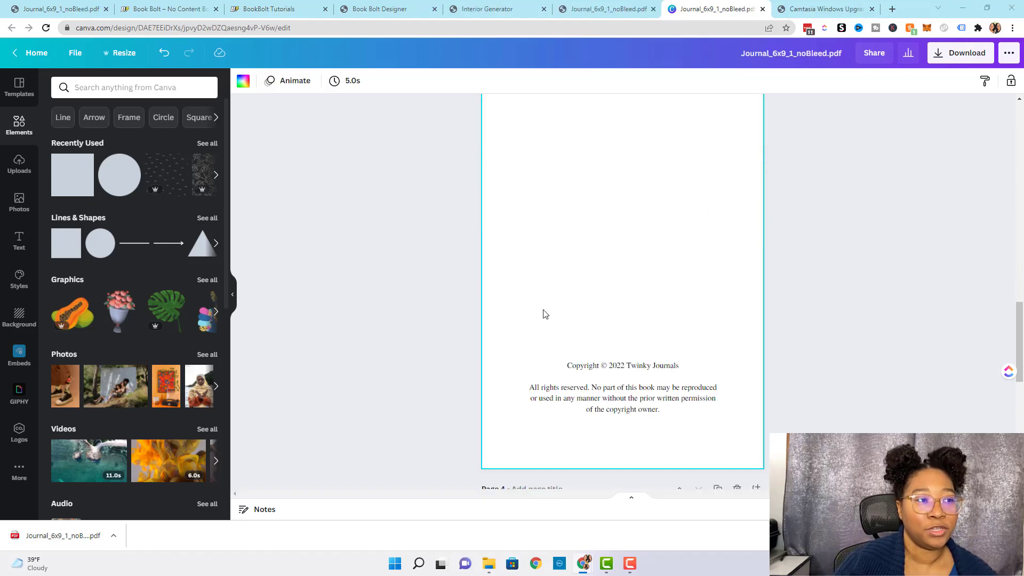
scroll(718, 264, up, 1)
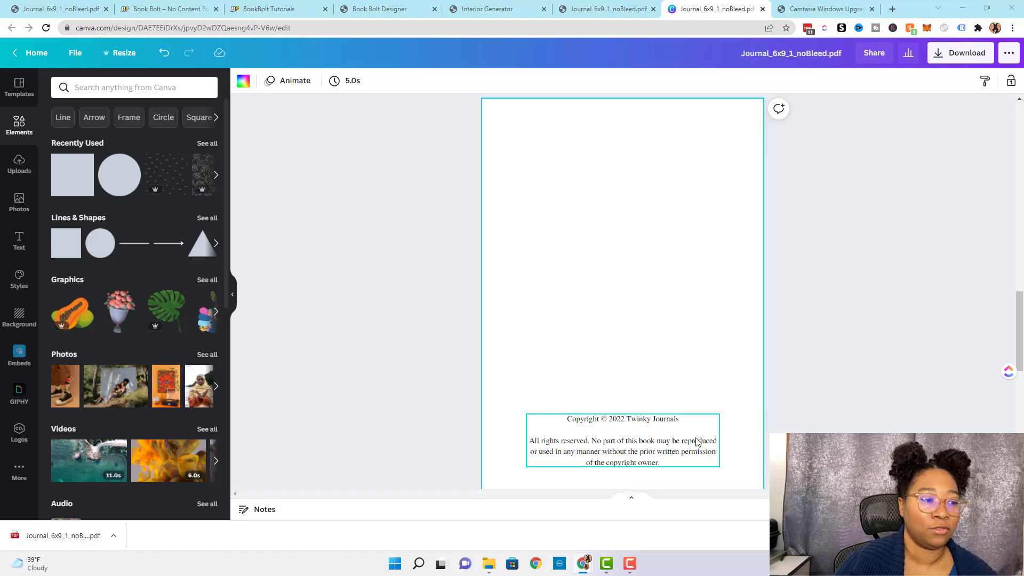
scroll(699, 429, down, 1)
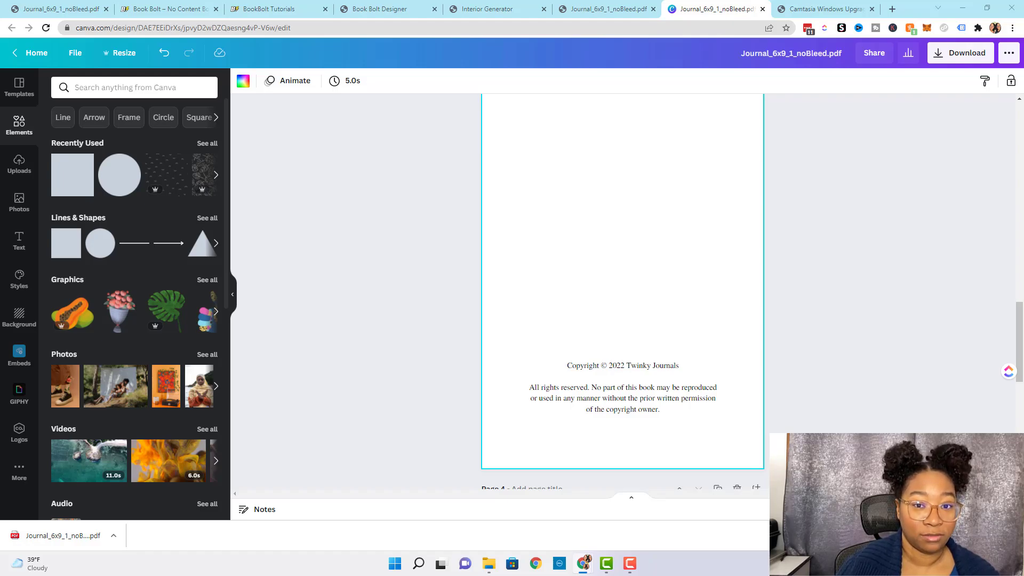
click(613, 396)
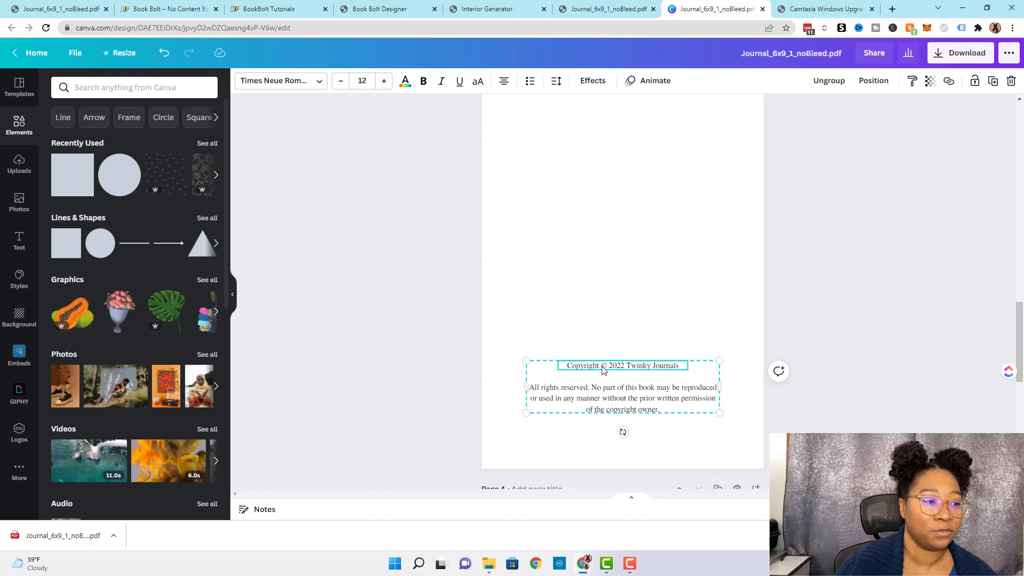
click(729, 277)
Duplicate the lined journal page (page 4)
scroll(731, 277, down, 5)
scroll(730, 276, down, 3)
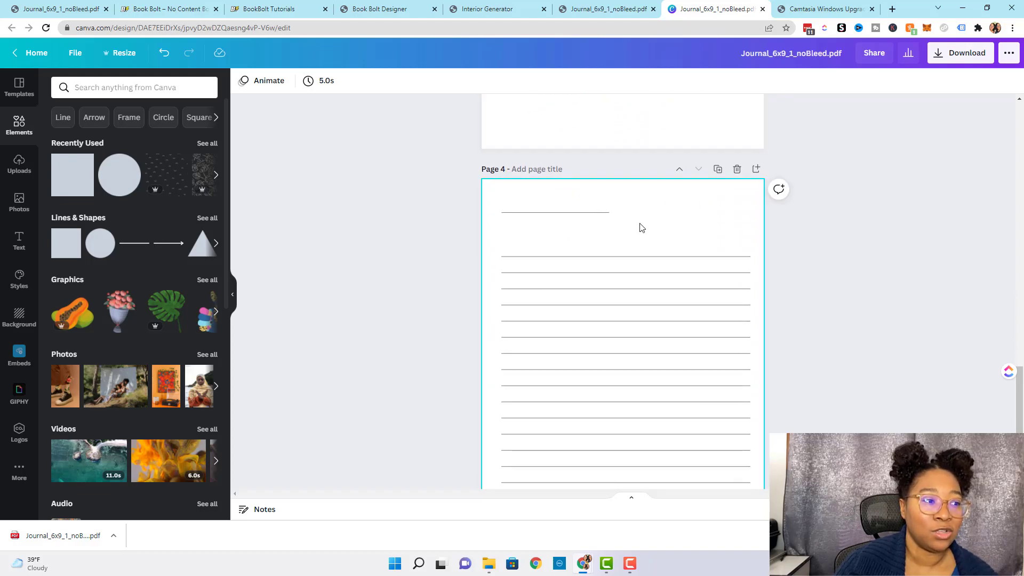
scroll(815, 266, down, 1)
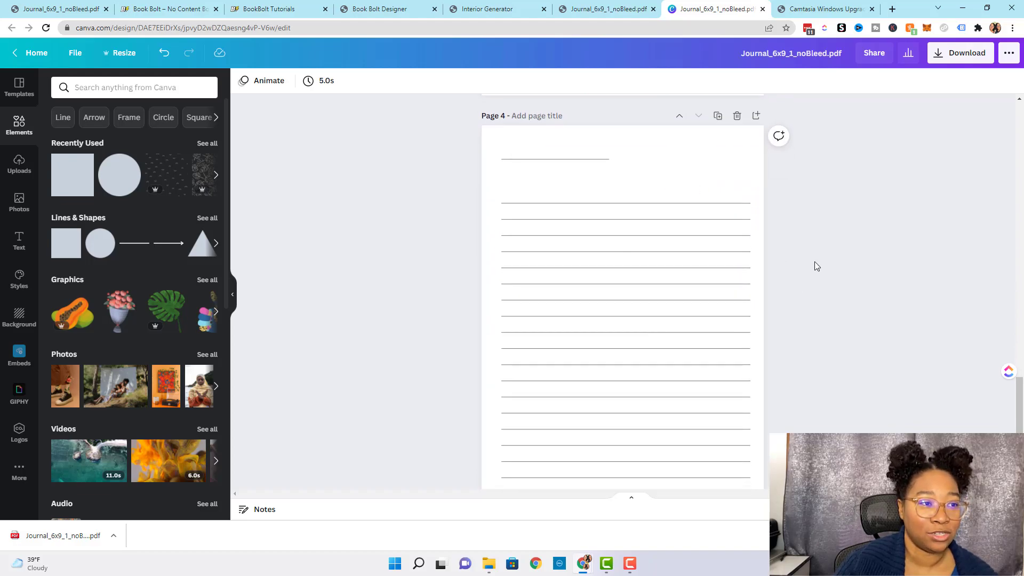
scroll(714, 178, up, 1)
scroll(714, 178, up, 1)
click(717, 169)
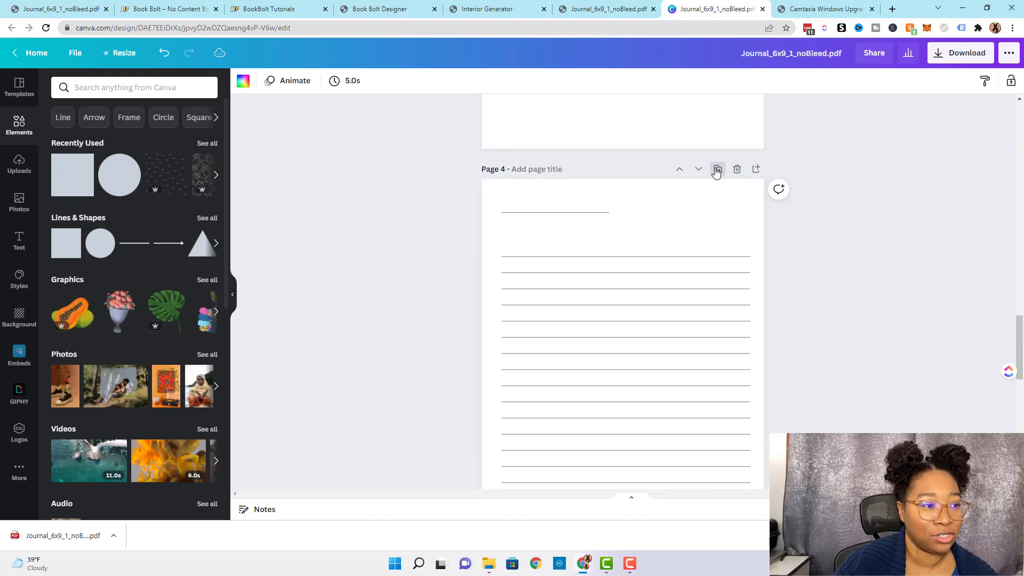
Move the short header line on page 5 horizontally until it ends flush with the right ends of the ruled lines
scroll(478, 420, up, 6)
scroll(580, 304, down, 7)
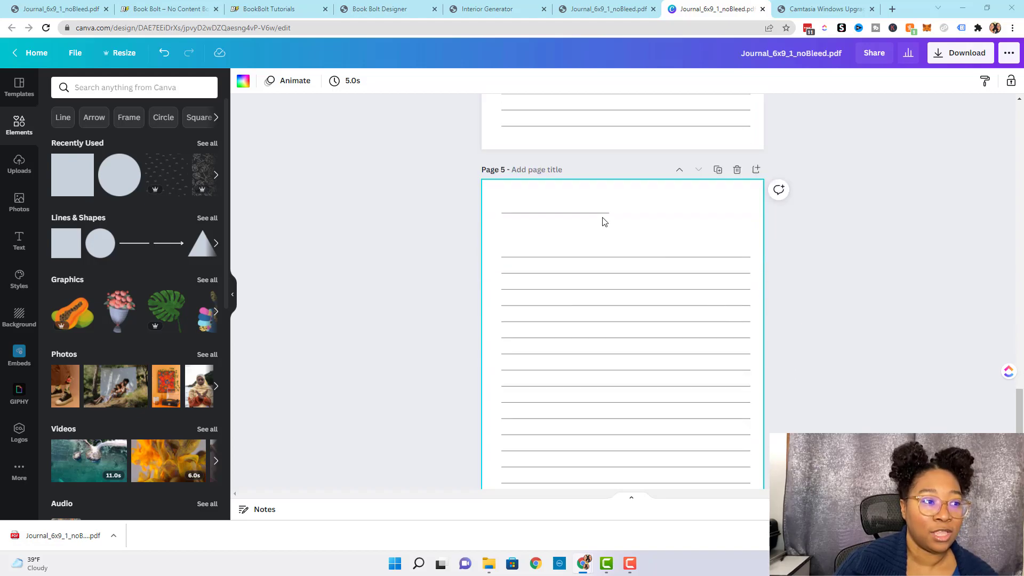
click(574, 215)
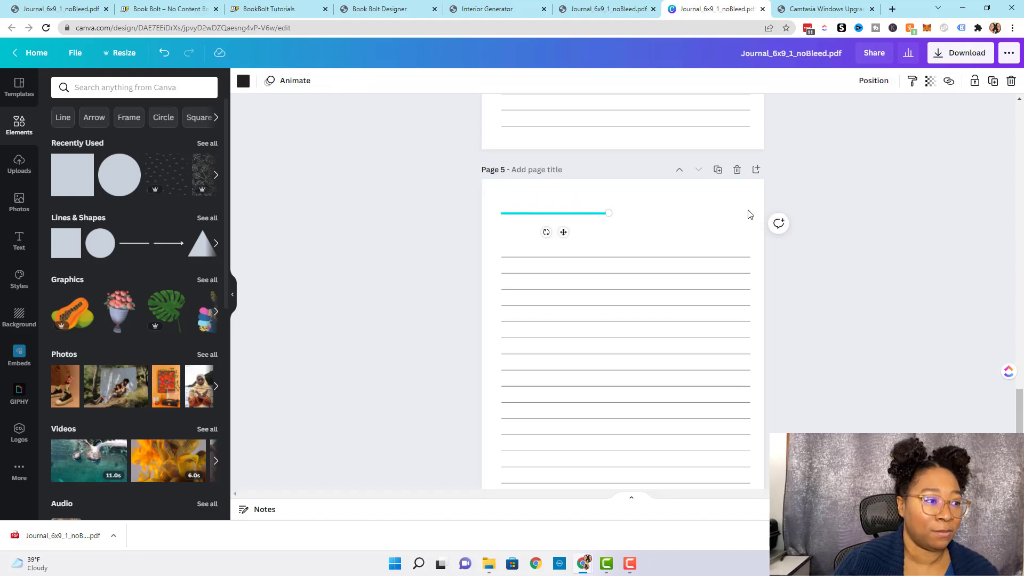
drag(564, 233, 702, 231)
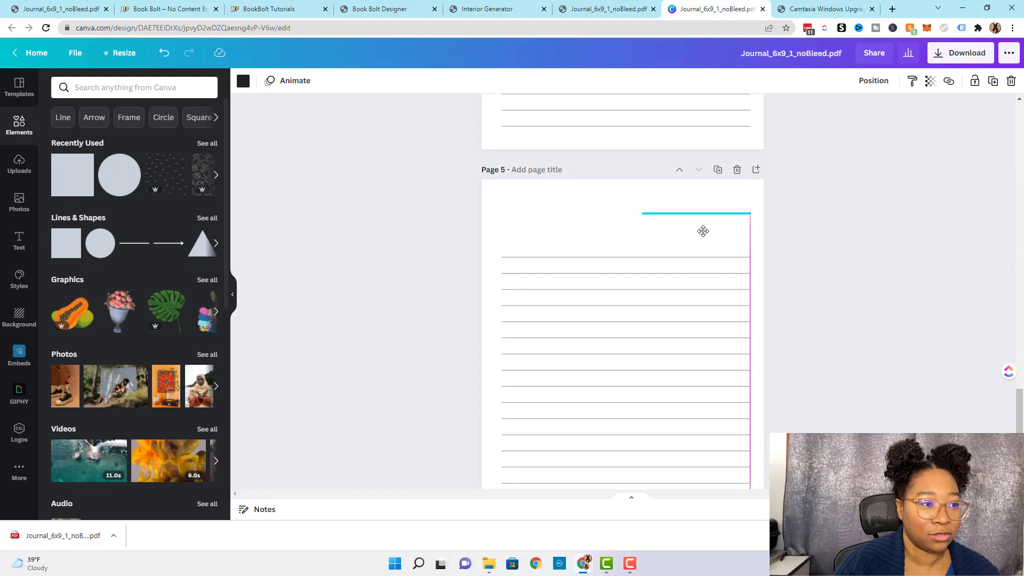
drag(703, 231, 703, 231)
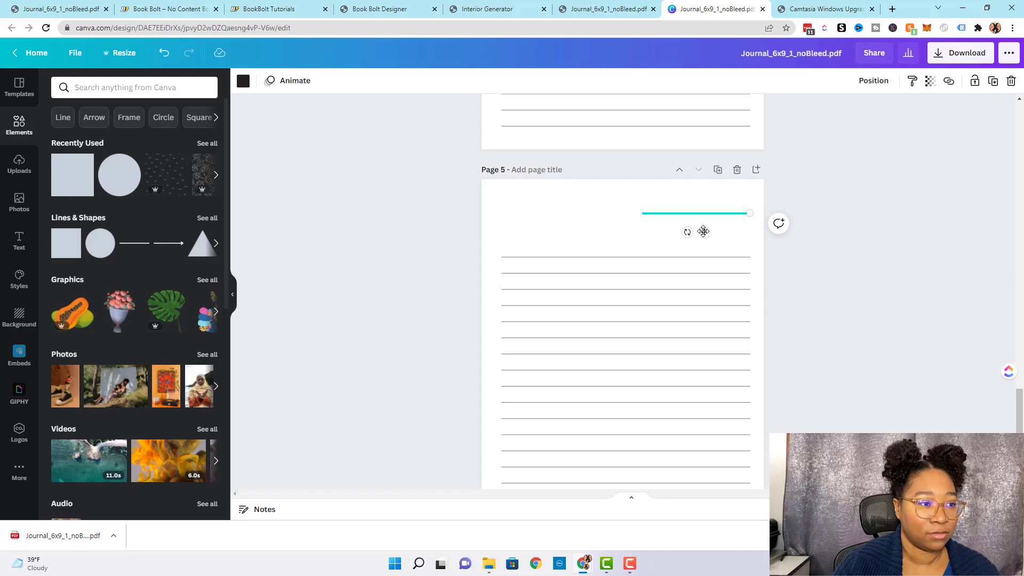
click(627, 275)
Compare the header line positions on the two lined pages, page 4 and page 5
scroll(625, 275, up, 8)
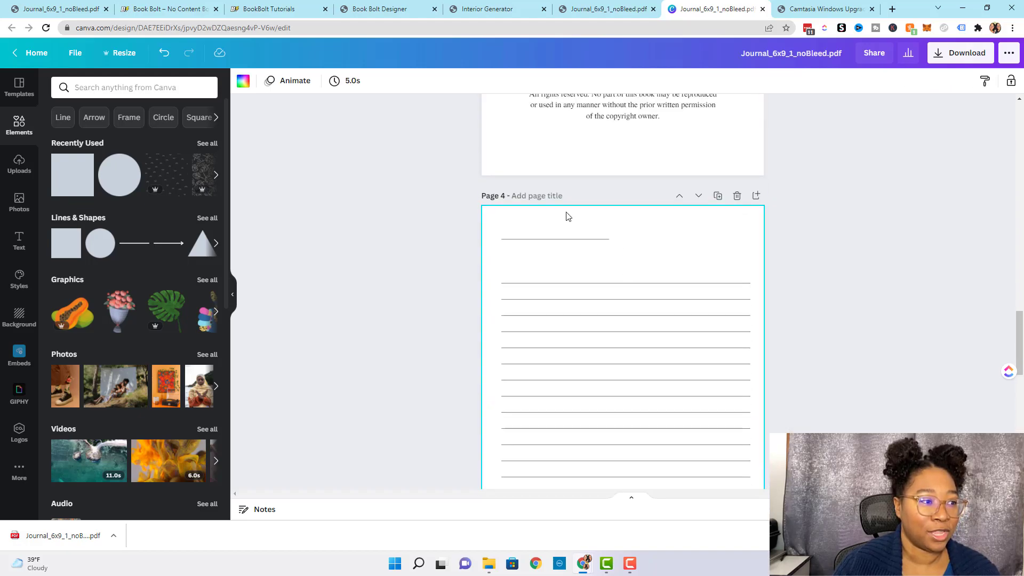
scroll(704, 254, down, 6)
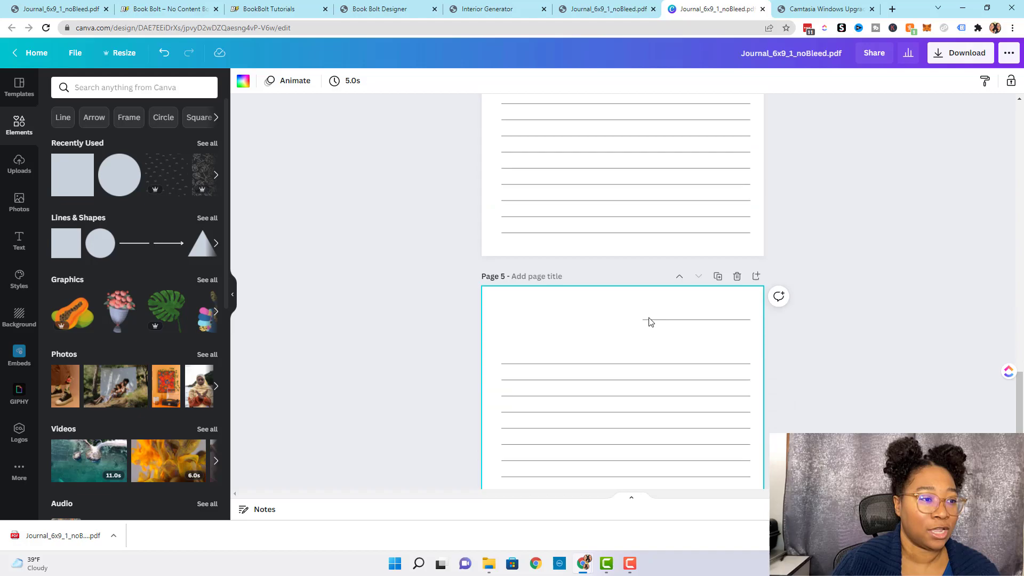
scroll(736, 307, down, 1)
scroll(768, 229, down, 1)
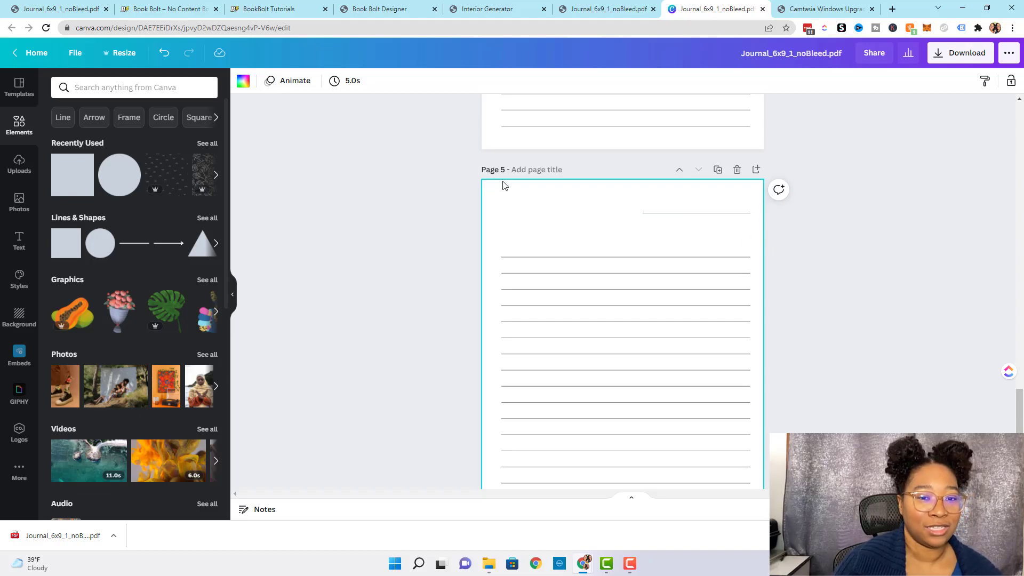
scroll(723, 368, up, 3)
scroll(724, 368, down, 3)
Insert the recently used chevron pattern on page 1 and enlarge it from the page's top-left corner to the full page width
scroll(724, 367, up, 20)
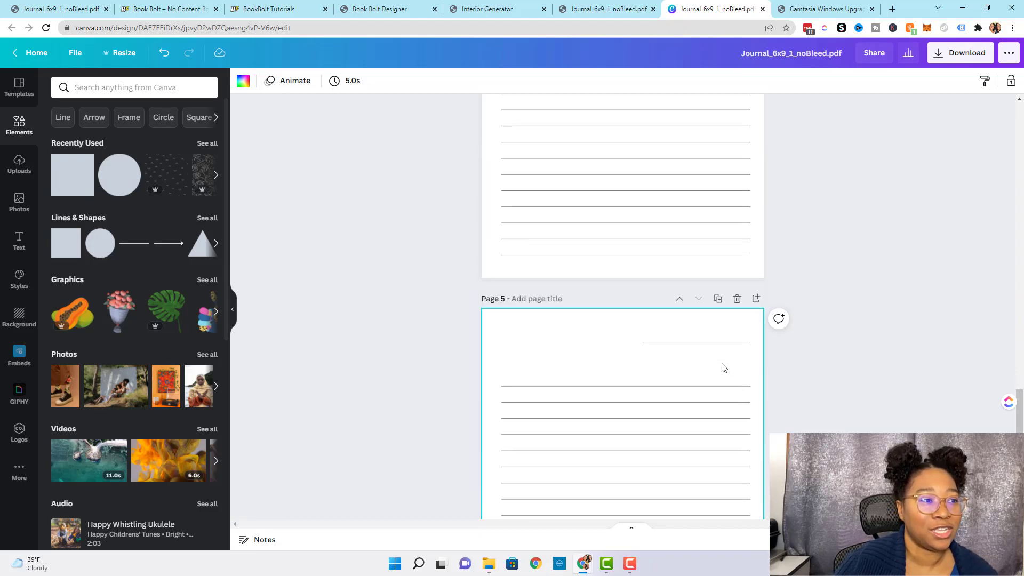
scroll(722, 367, up, 12)
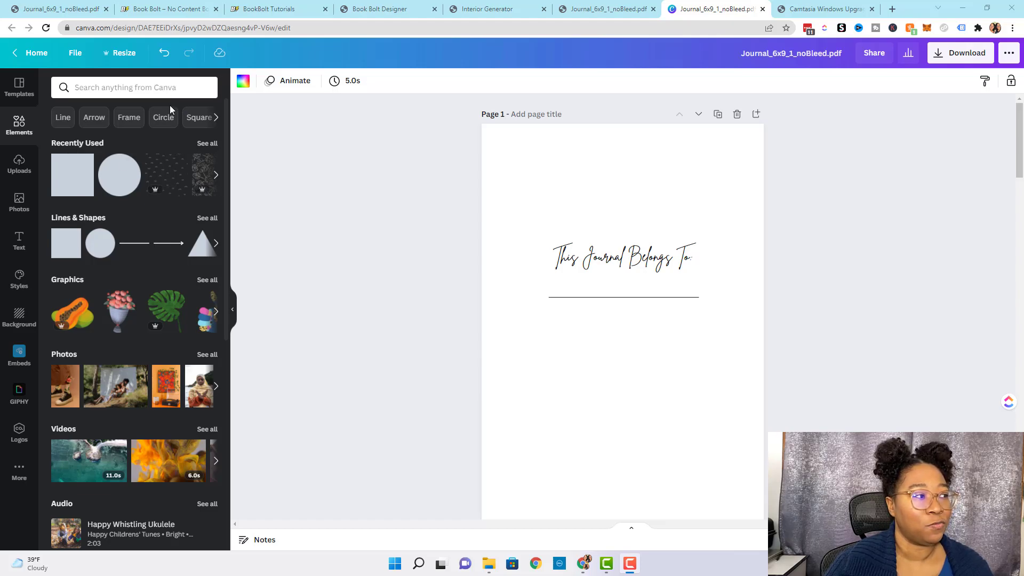
click(177, 178)
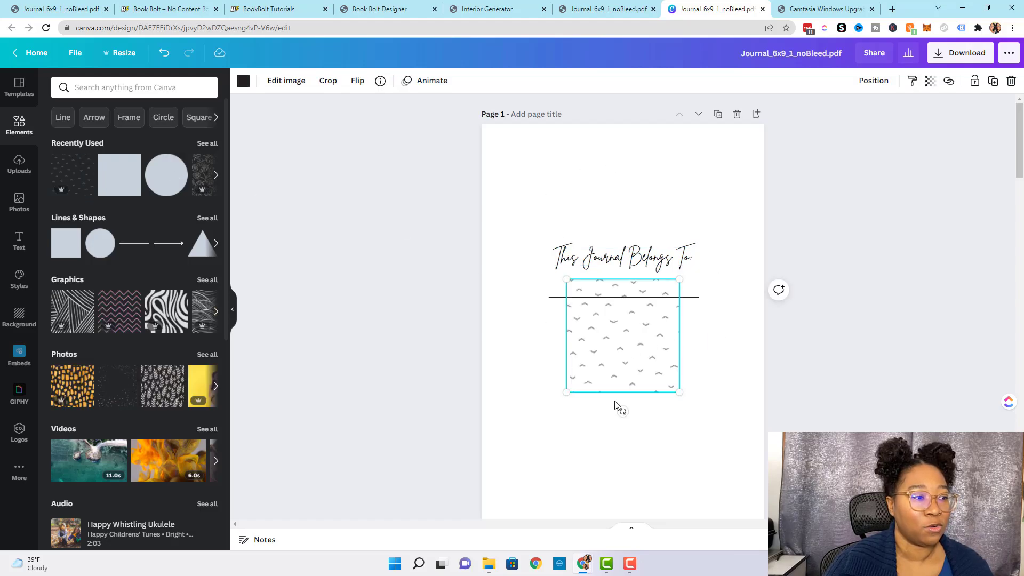
drag(610, 346, 542, 215)
drag(597, 236, 792, 377)
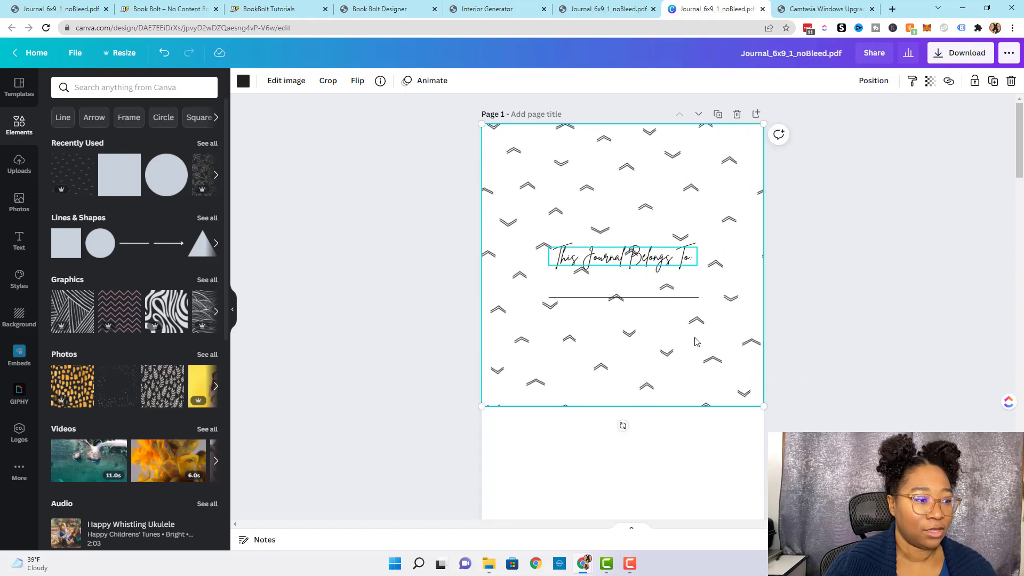
Duplicate the chevron pattern and place the copy directly beneath the original, filling the rest of page 1
scroll(670, 411, down, 1)
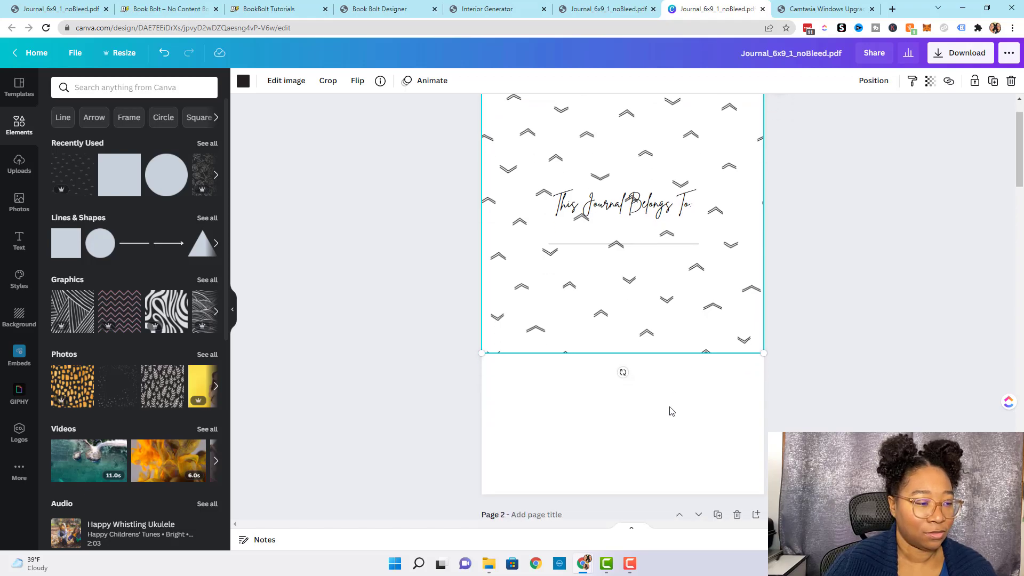
key(ctrl+d)
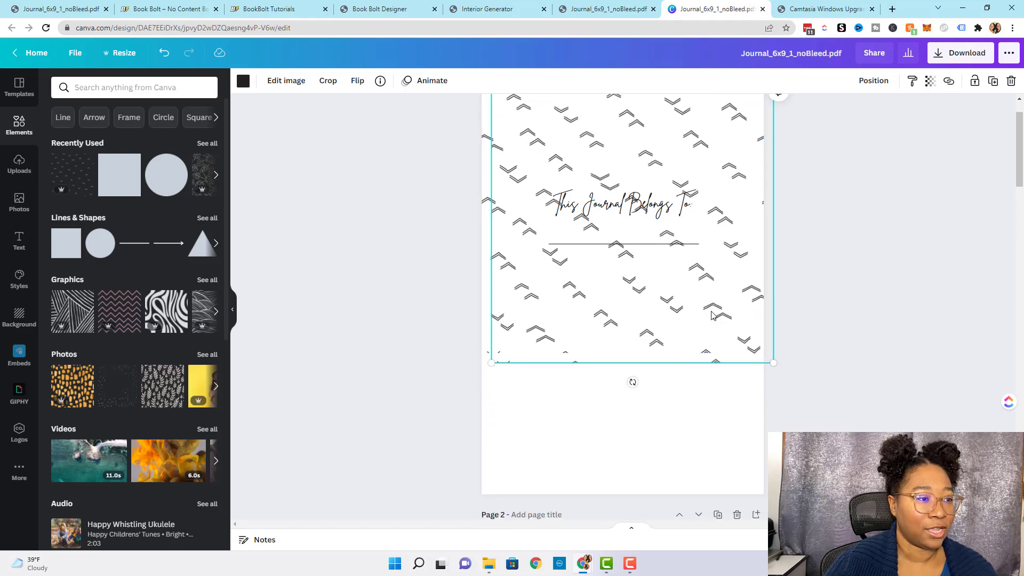
drag(670, 344, 667, 573)
mouse_move(685, 425)
mouse_down()
mouse_move(649, 439)
mouse_move(682, 437)
mouse_up()
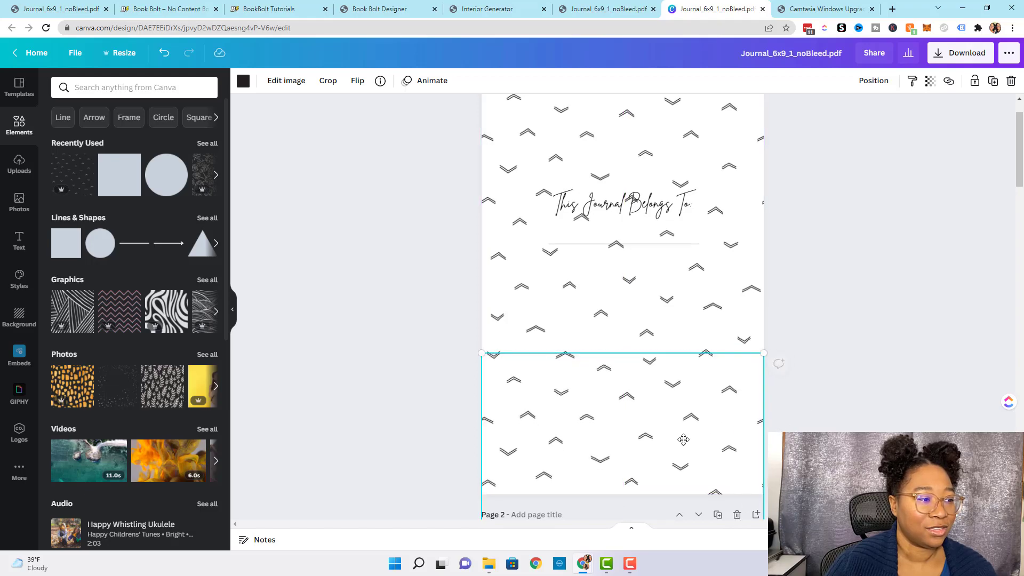
click(856, 347)
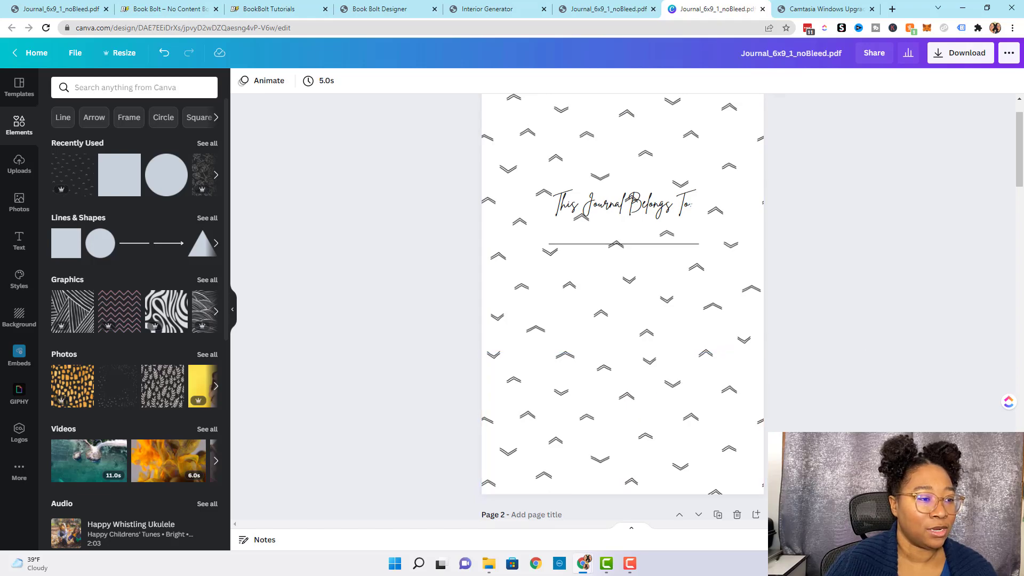
Inspect the seam between the two chevron pattern pieces up close, and check the whole page 1
key(ctrl+plus)
key(ctrl+plus)
key(ctrl+plus)
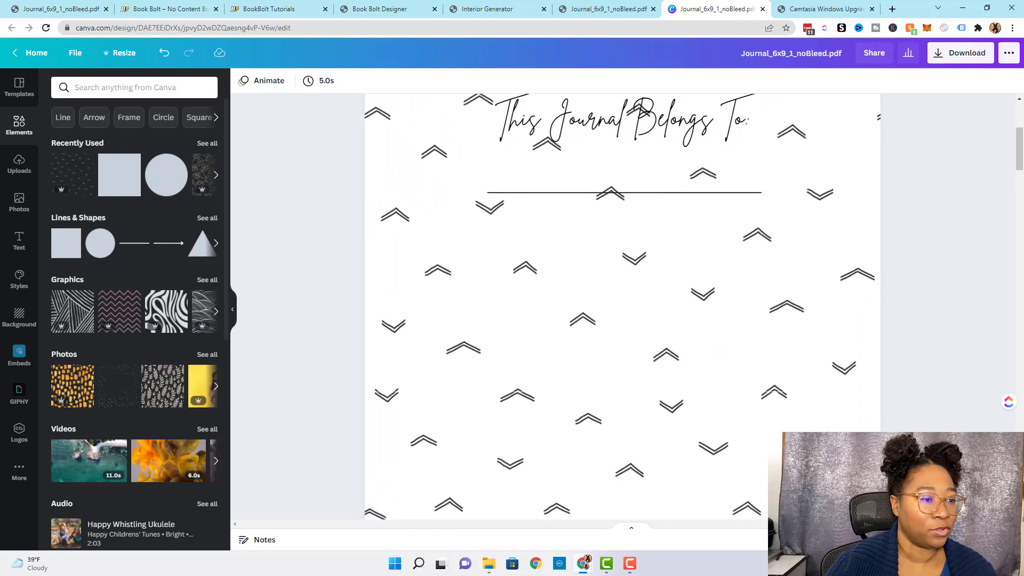
click(586, 415)
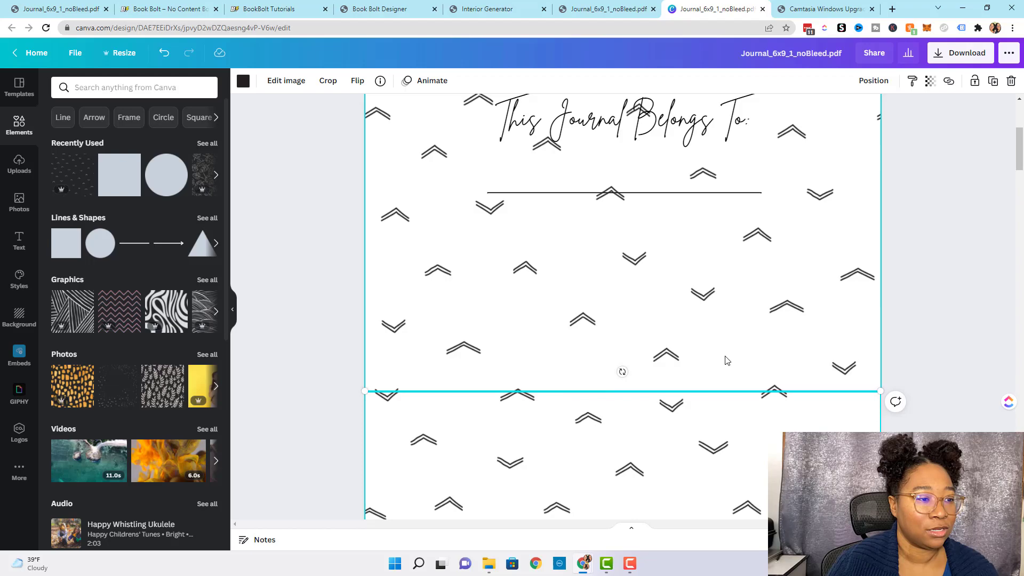
click(899, 315)
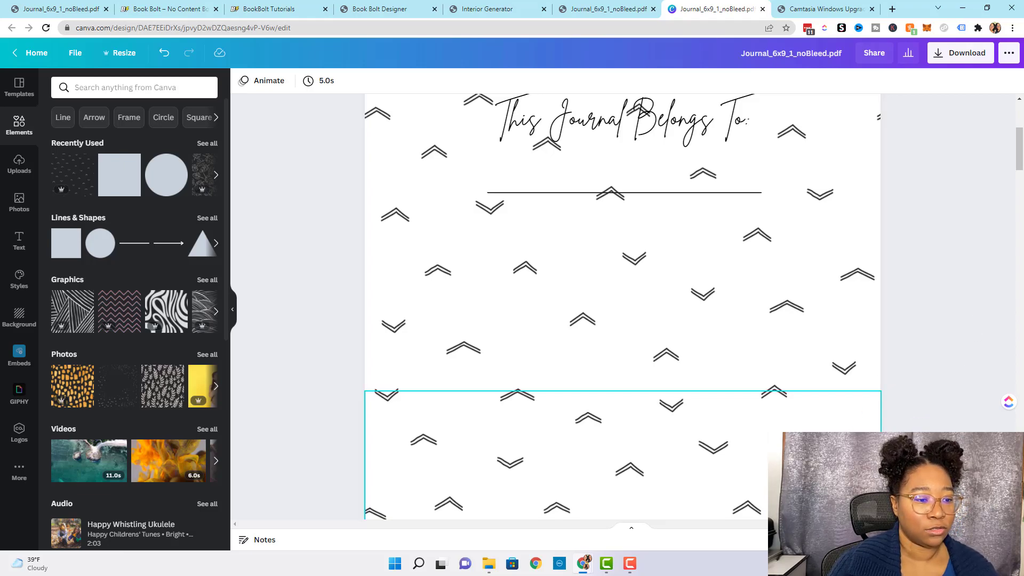
scroll(622, 326, down, 5)
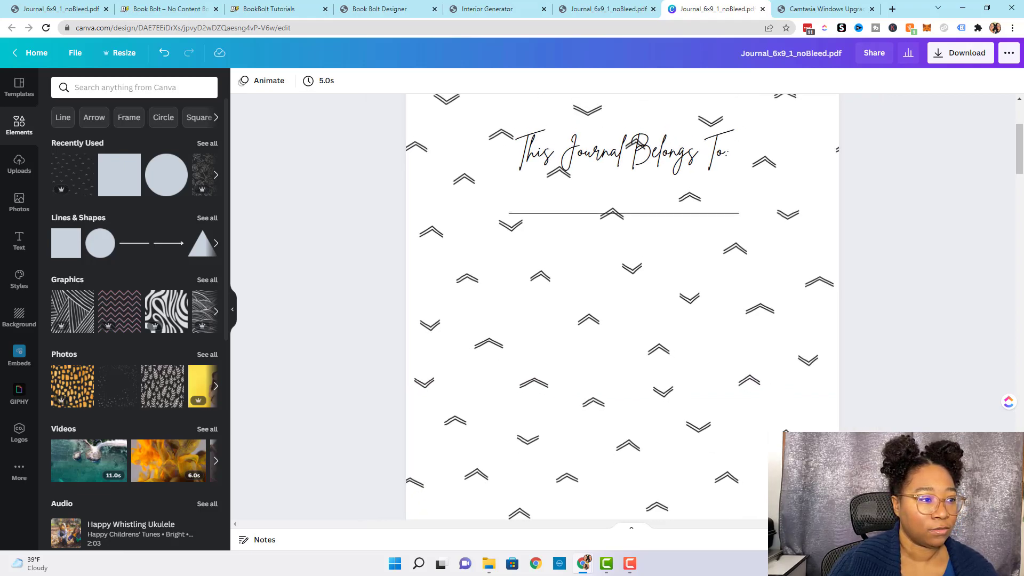
scroll(622, 326, down, 2)
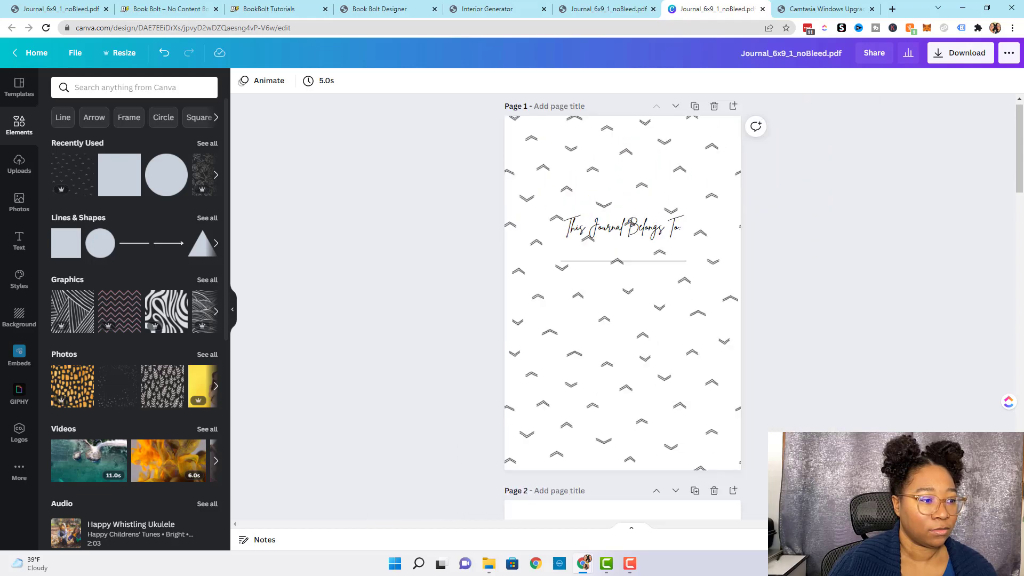
scroll(853, 362, up, 1)
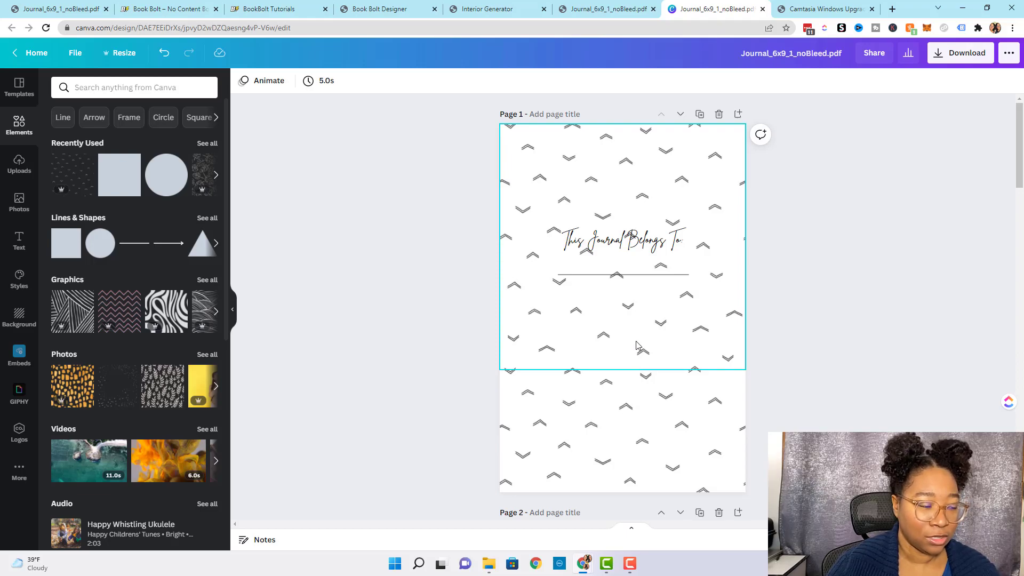
Group the two chevron pattern pieces on page 1 and align the group with the page's top edge and horizontal centre
click(689, 348)
shift+click(636, 428)
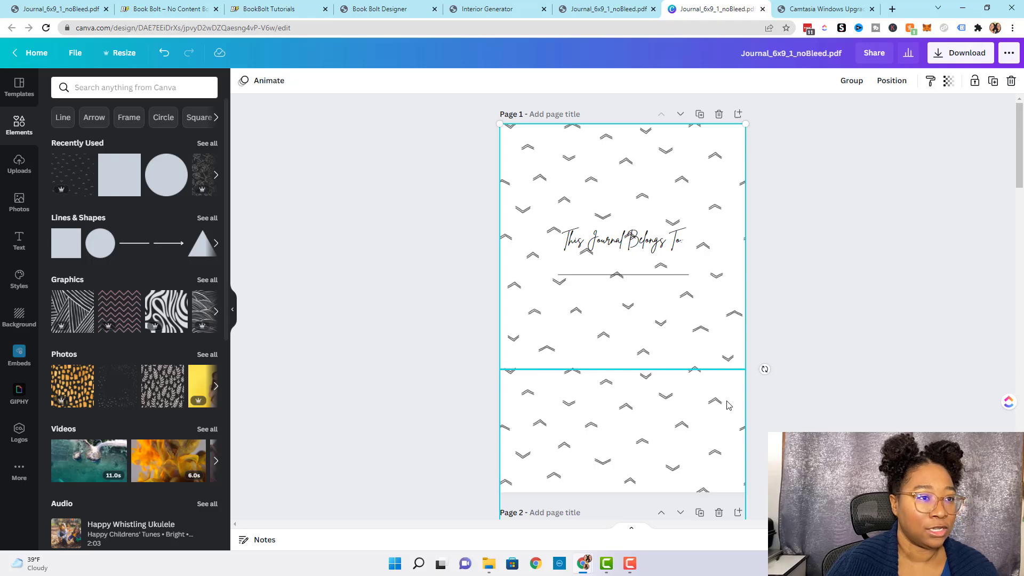
click(848, 80)
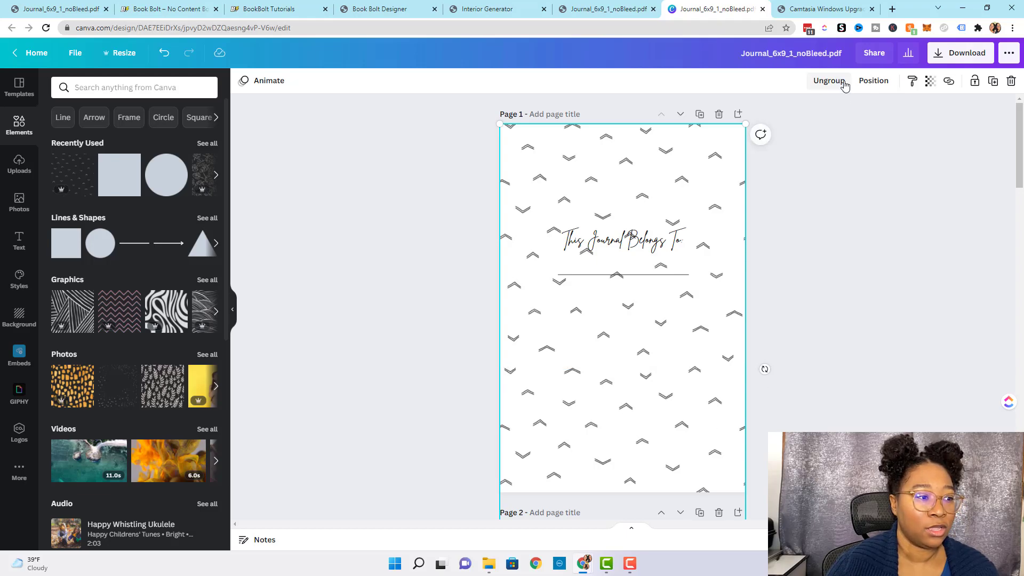
mouse_move(647, 377)
mouse_down()
mouse_move(629, 352)
mouse_move(667, 370)
mouse_move(635, 345)
mouse_move(633, 365)
mouse_up()
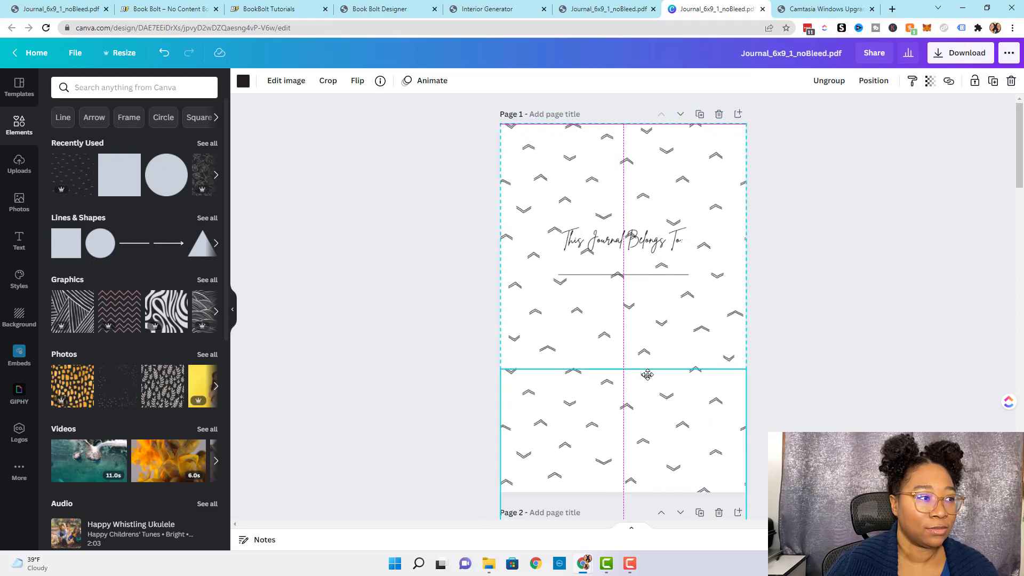
click(798, 344)
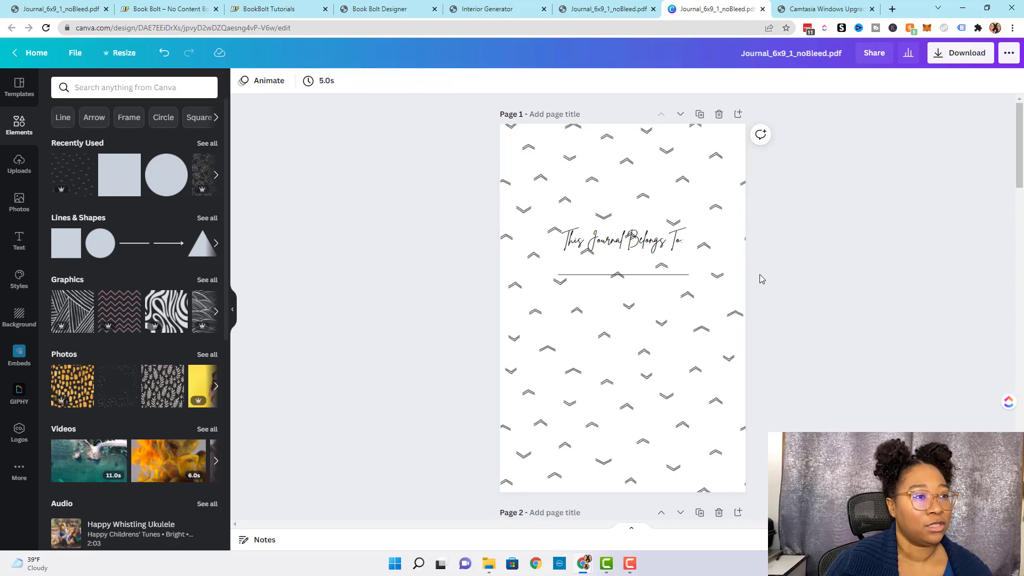
Send the chevron pattern group on page 1 backward so it sits behind the "This Journal Belongs To:" text and line
click(720, 194)
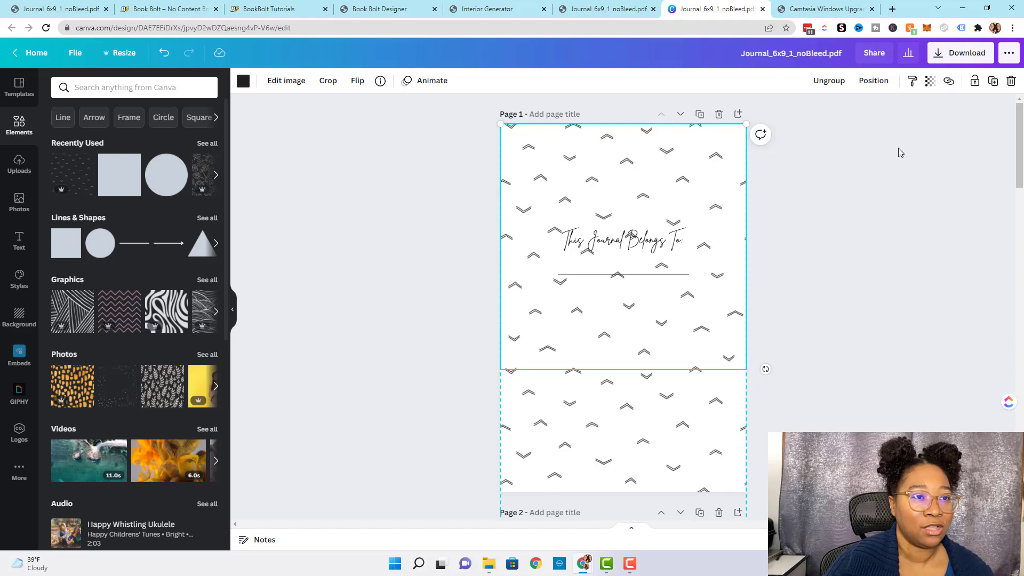
click(887, 80)
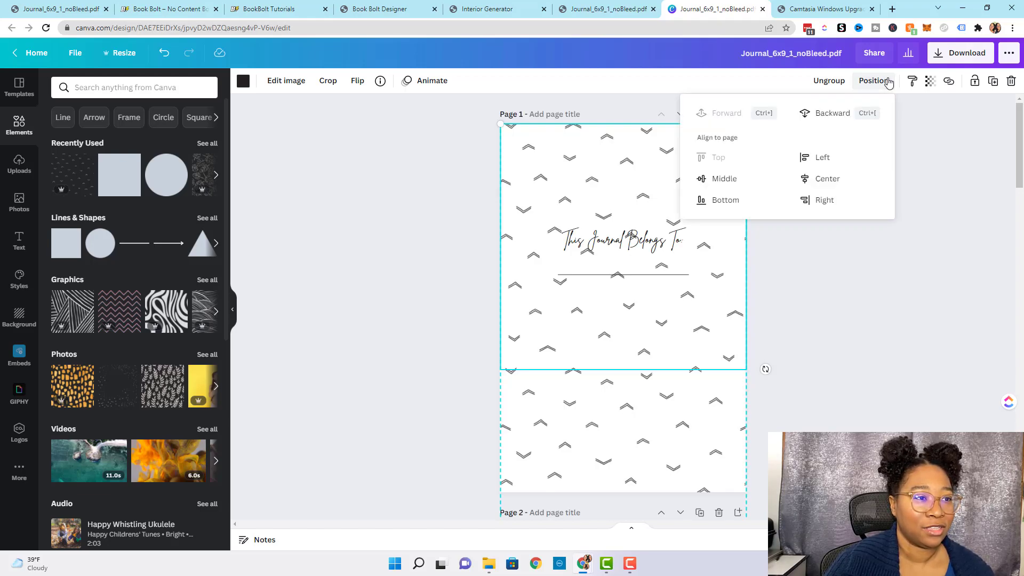
click(824, 114)
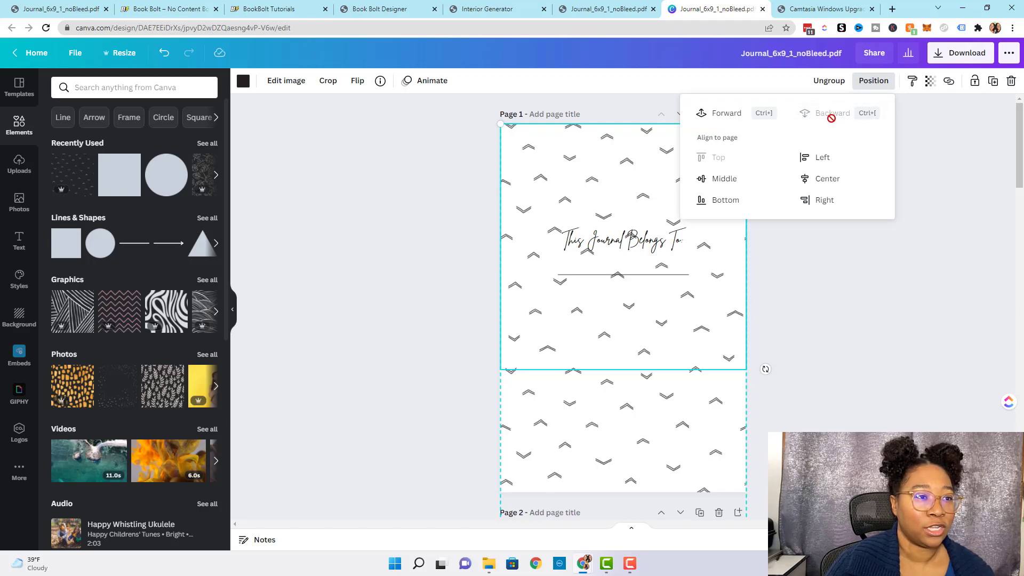
click(779, 302)
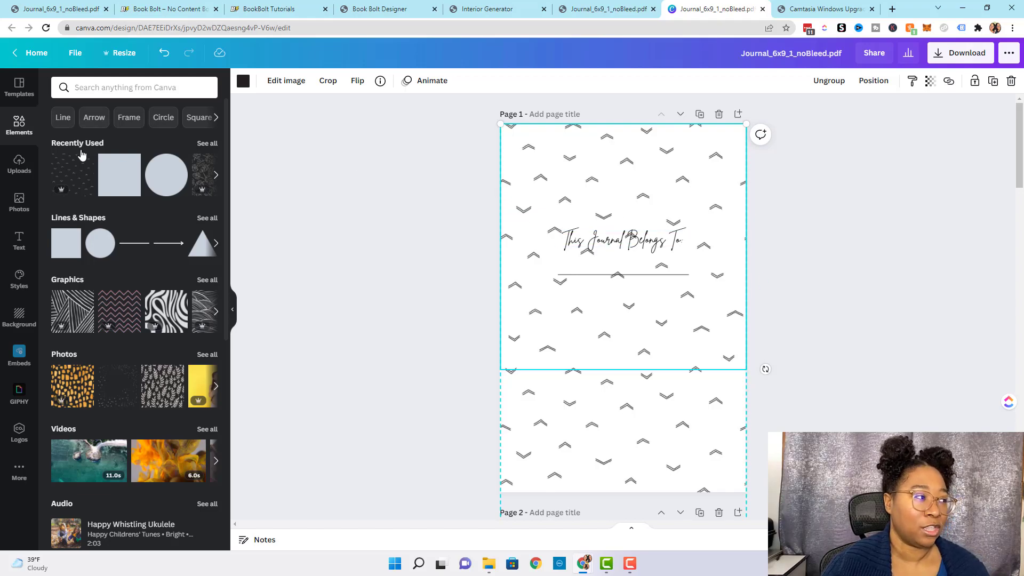
Add a square to page 1, fill it white and place it around the "This Journal Belongs To:" text
click(118, 174)
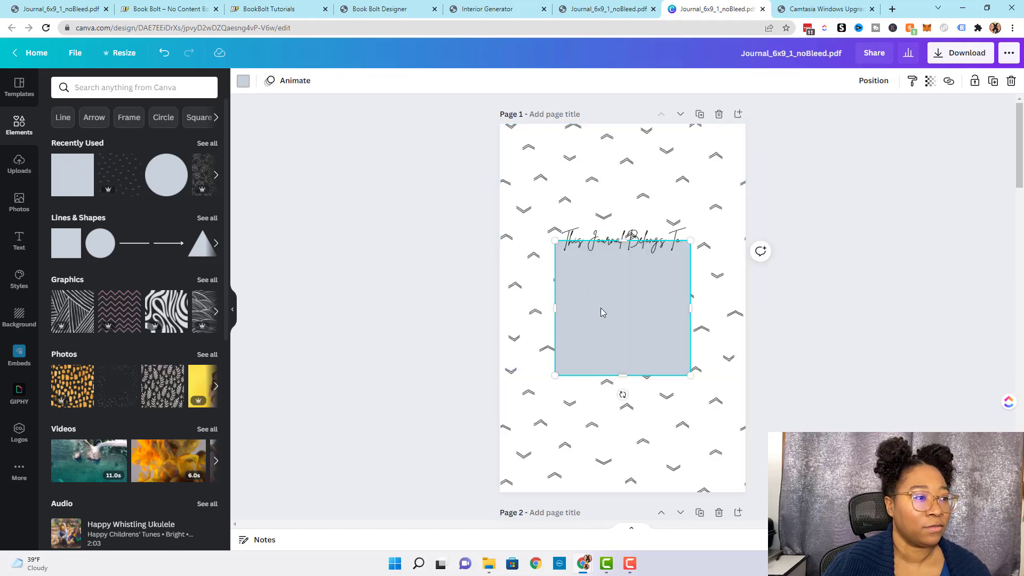
click(243, 81)
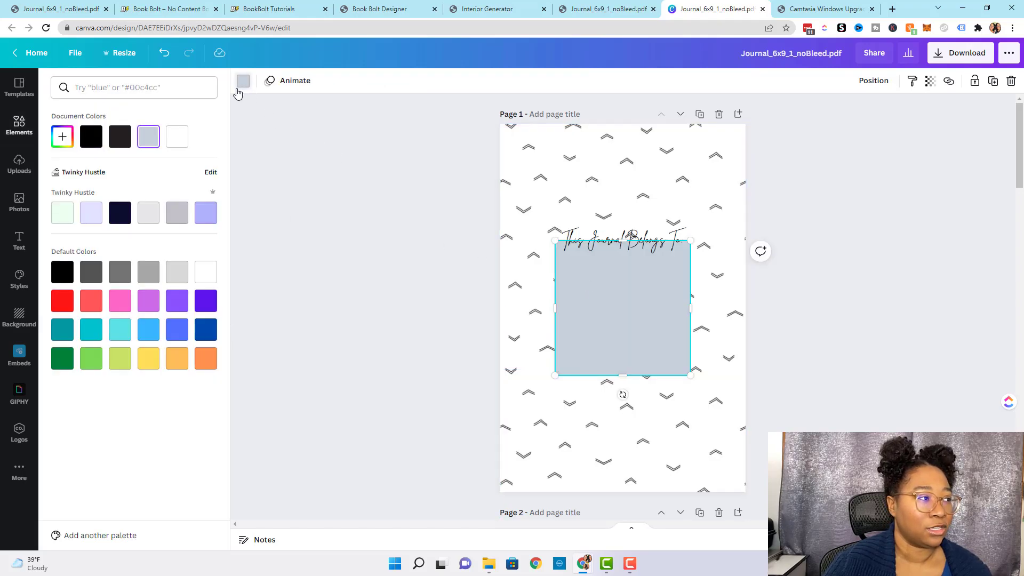
click(187, 139)
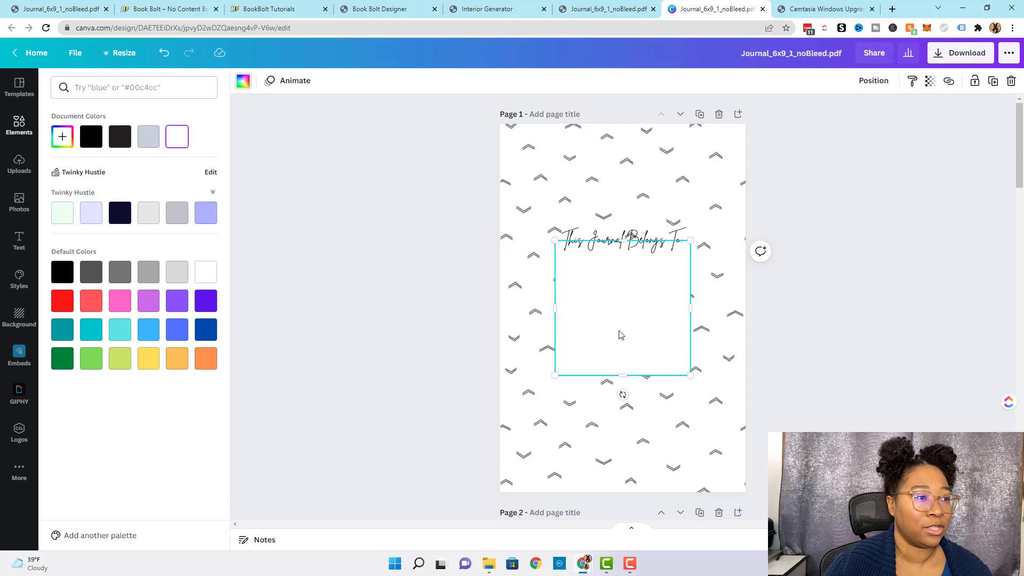
drag(629, 346, 619, 292)
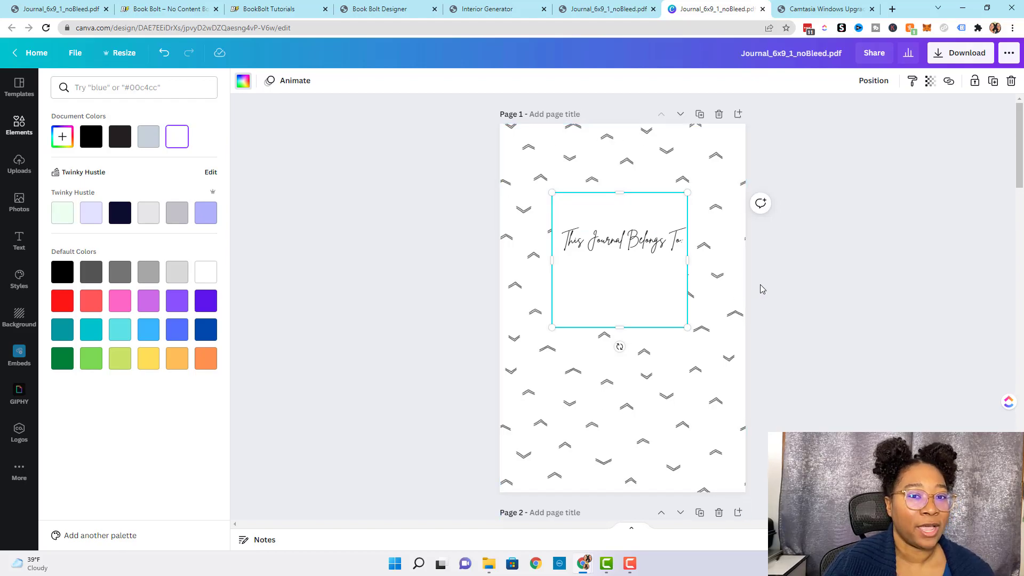
Send the white square on page 1 one layer backward so it lies behind the name line
drag(628, 294, 556, 291)
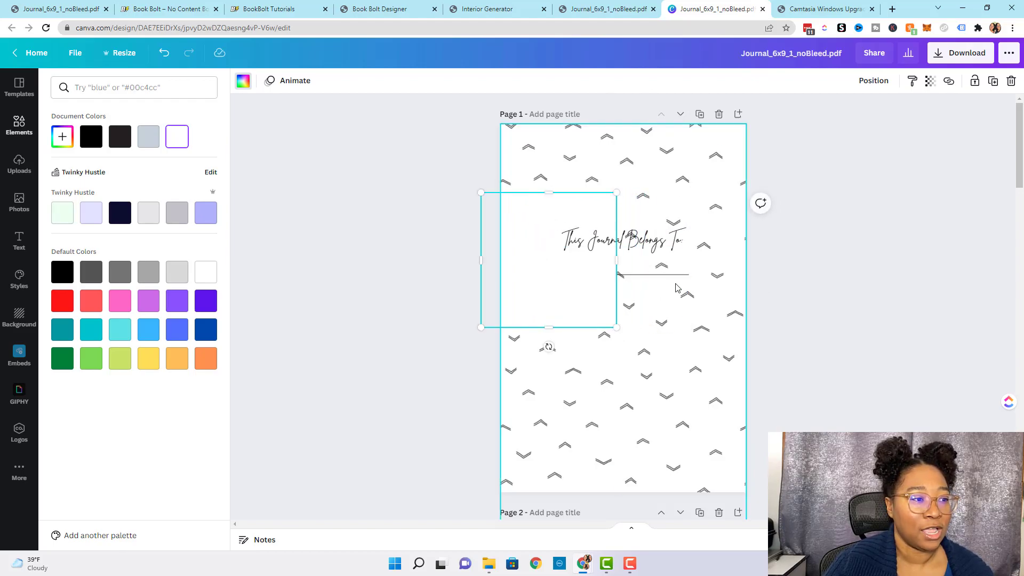
click(671, 275)
click(583, 276)
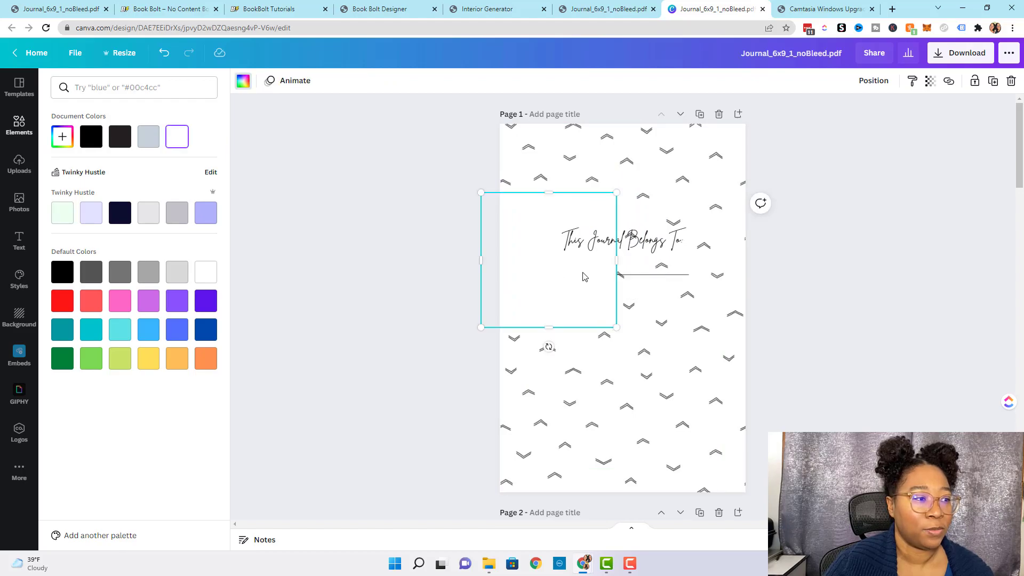
drag(613, 276, 659, 273)
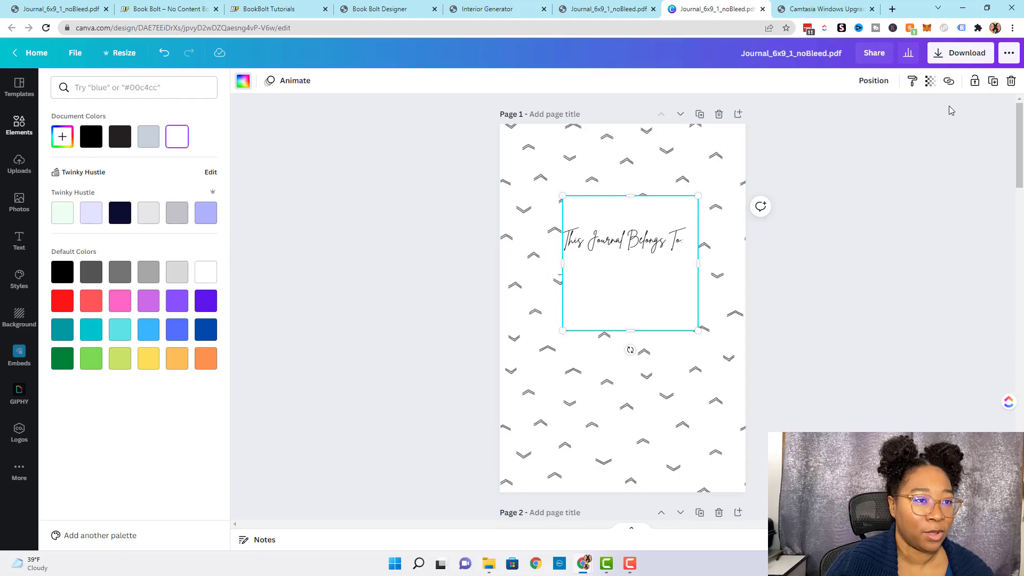
click(874, 81)
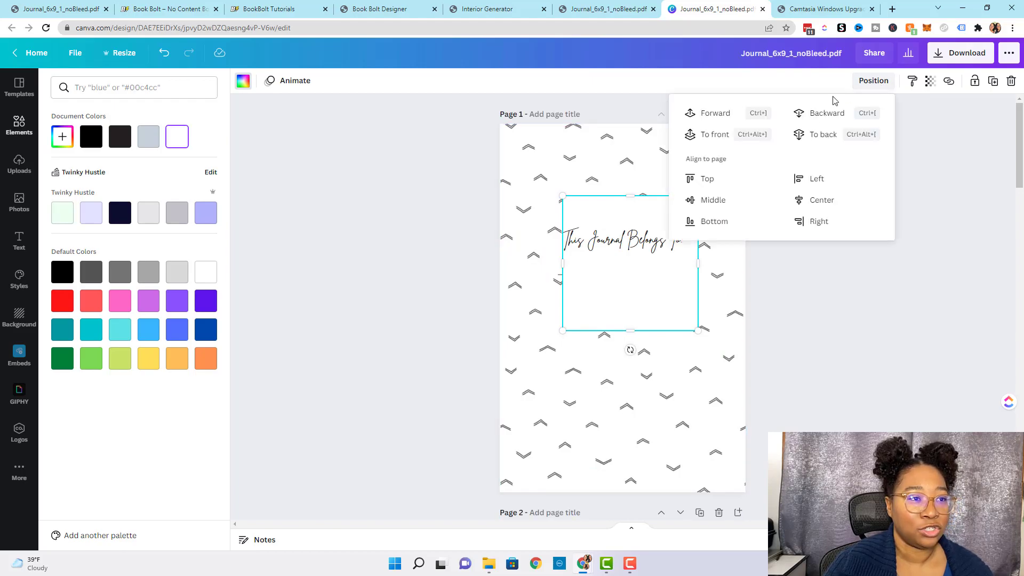
click(807, 118)
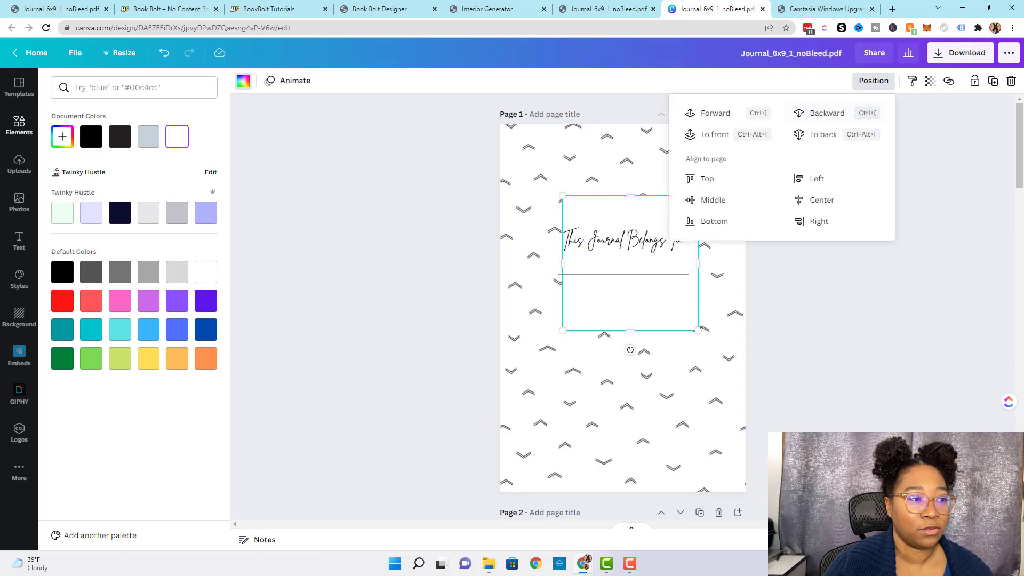
Reposition and resize the white square on page 1 to fit closely around the "This Journal Belongs To:" text and name line
drag(615, 307, 581, 304)
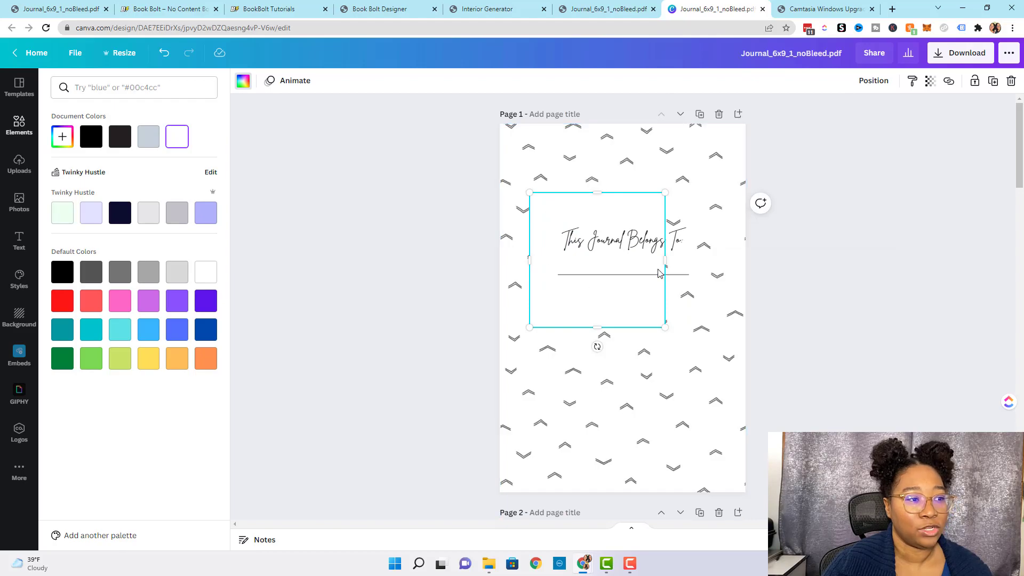
drag(665, 262, 711, 264)
drag(530, 188, 550, 207)
drag(713, 327, 702, 300)
drag(626, 302, 628, 290)
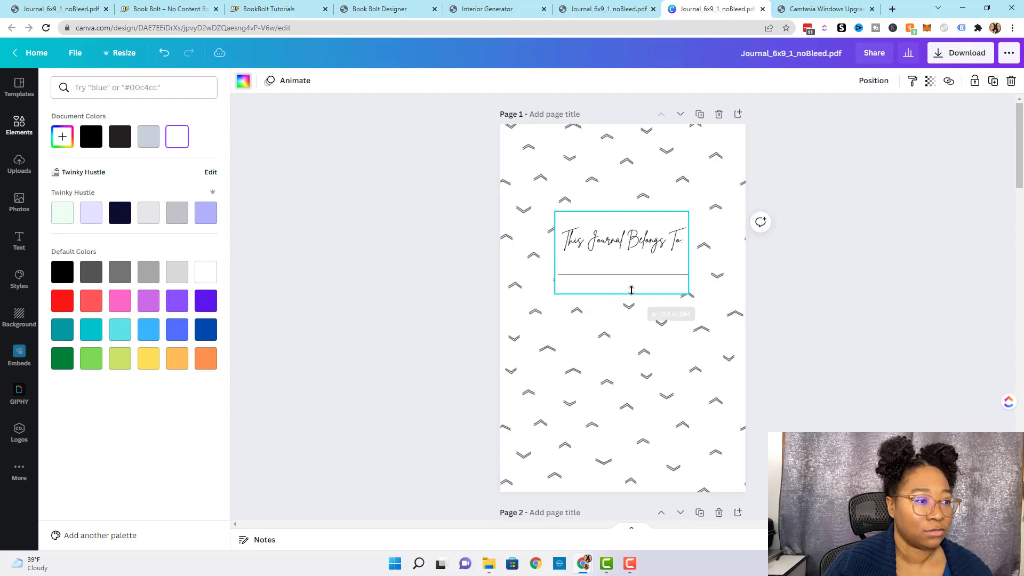
click(798, 283)
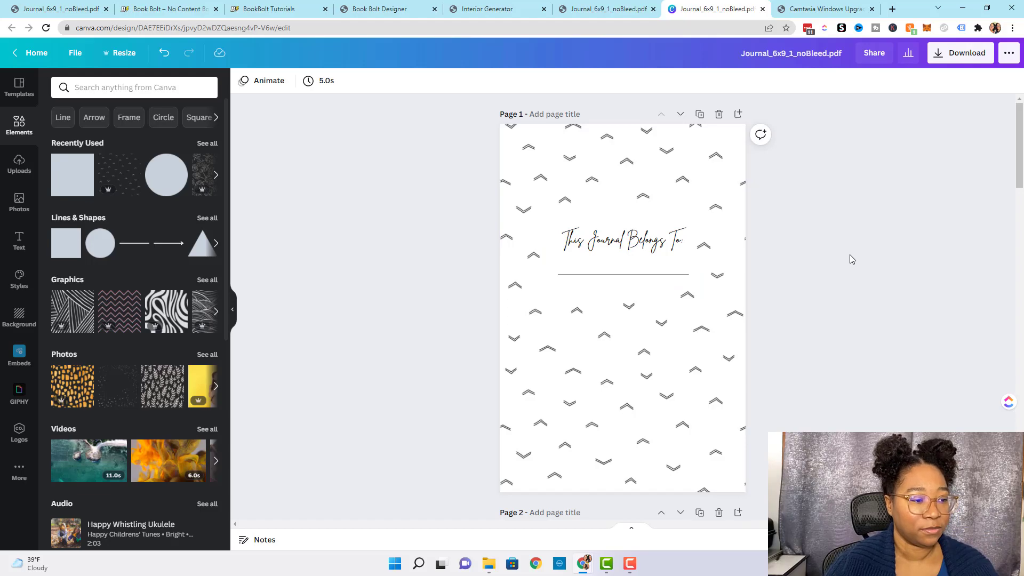
Copy the chevron pattern group from page 1 and paste it onto the blank page 2
scroll(850, 255, down, 5)
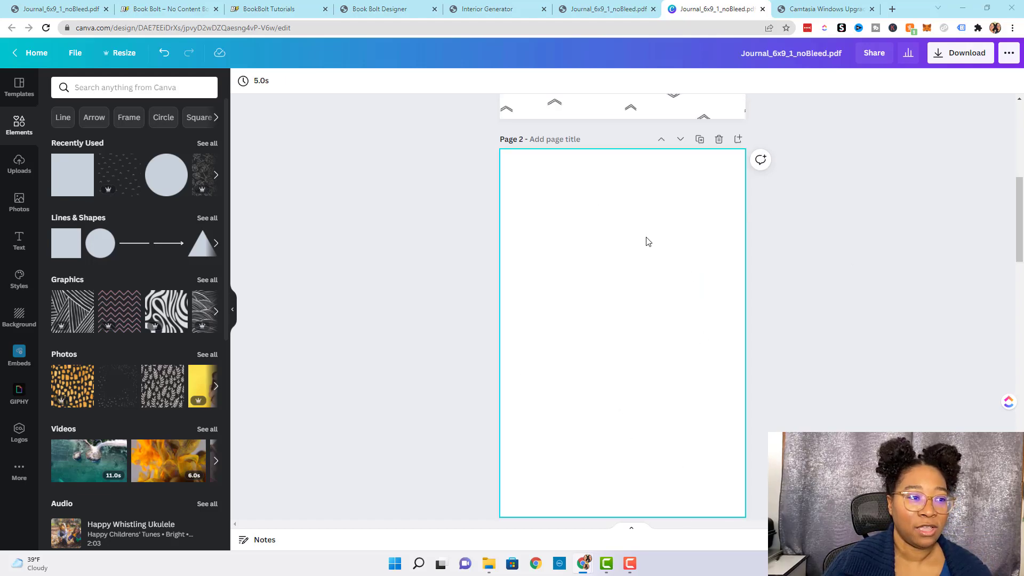
scroll(760, 276, up, 3)
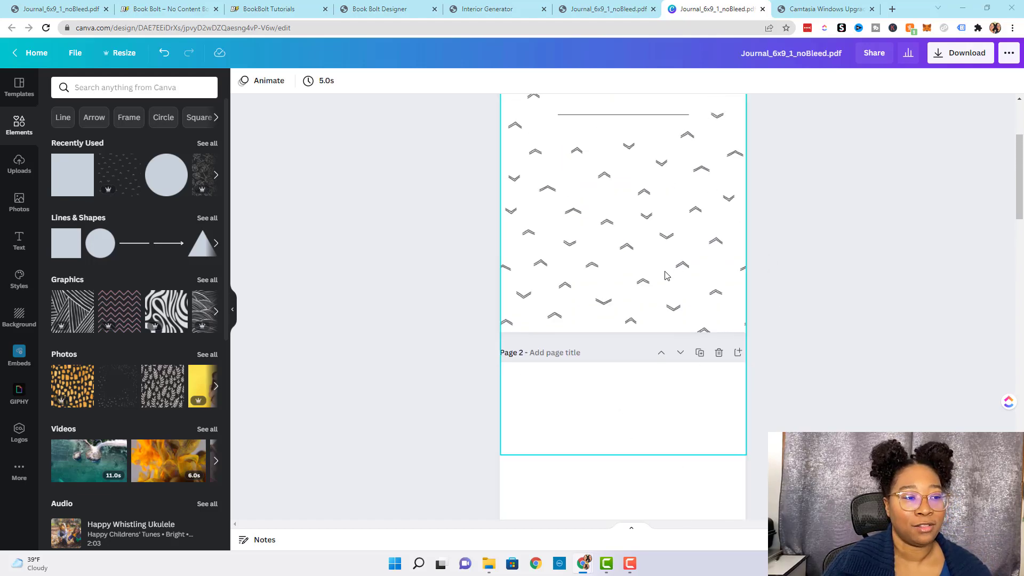
scroll(622, 349, down, 3)
scroll(677, 373, up, 4)
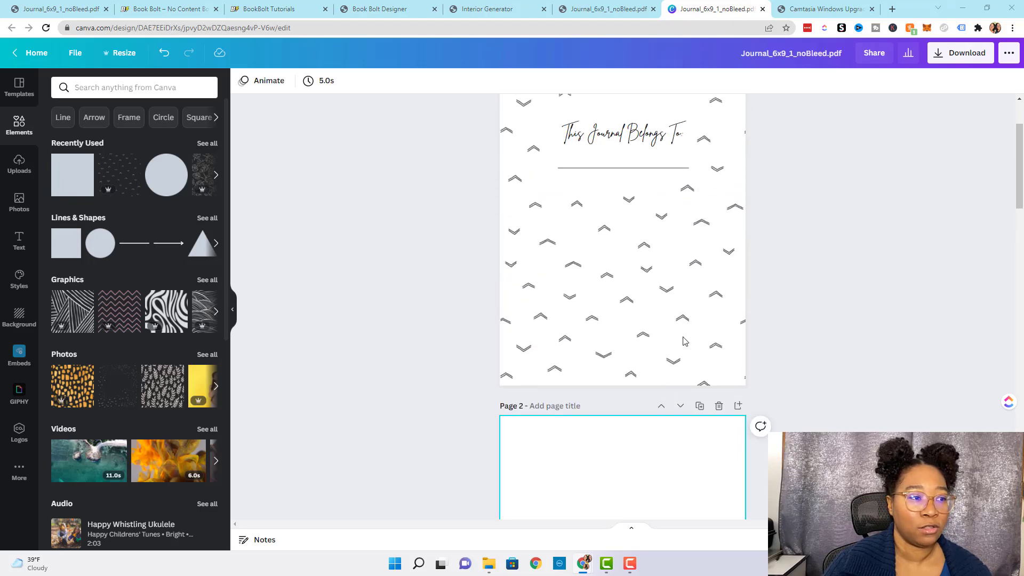
click(682, 337)
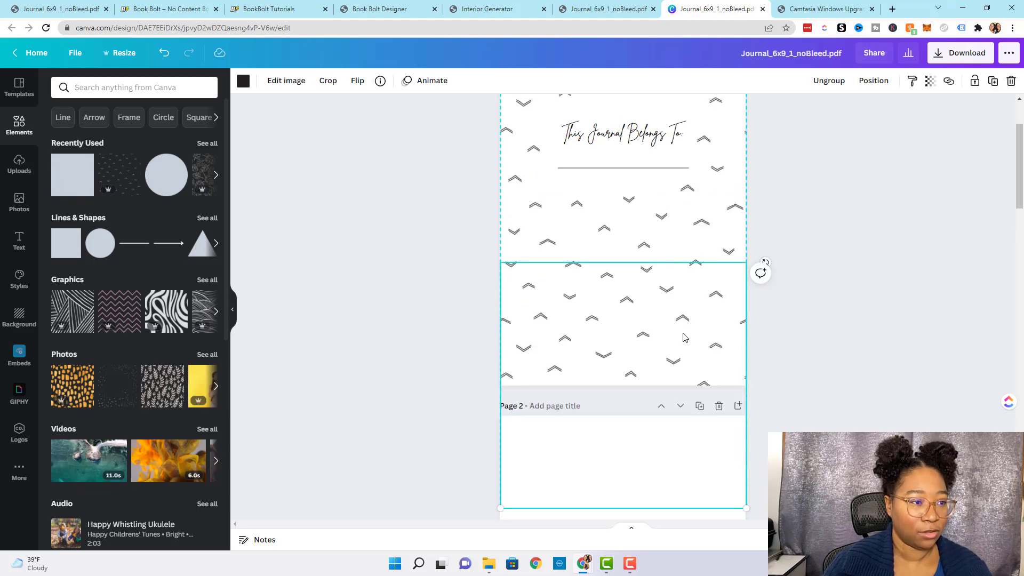
scroll(867, 306, down, 5)
click(699, 349)
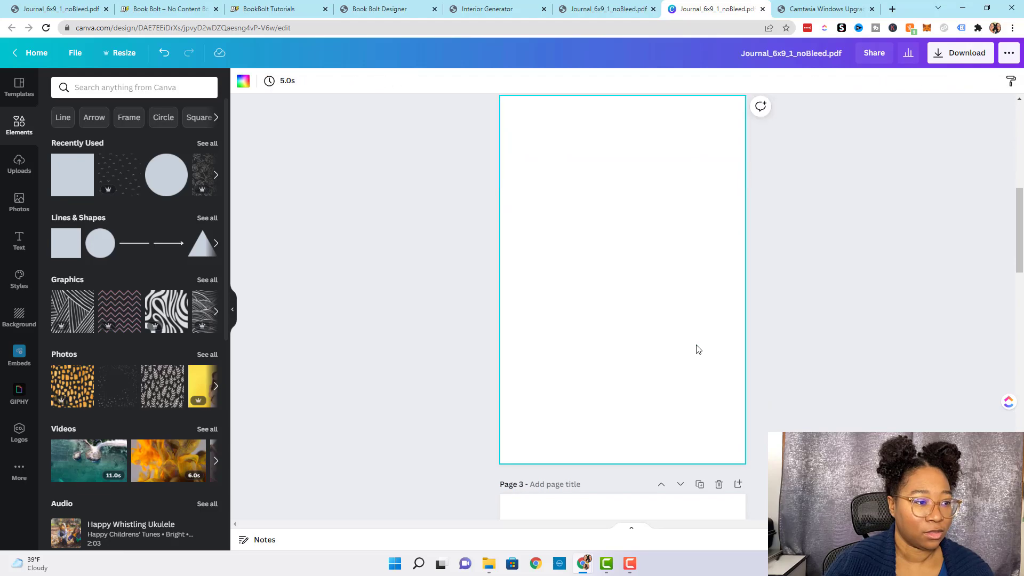
key(ctrl+v)
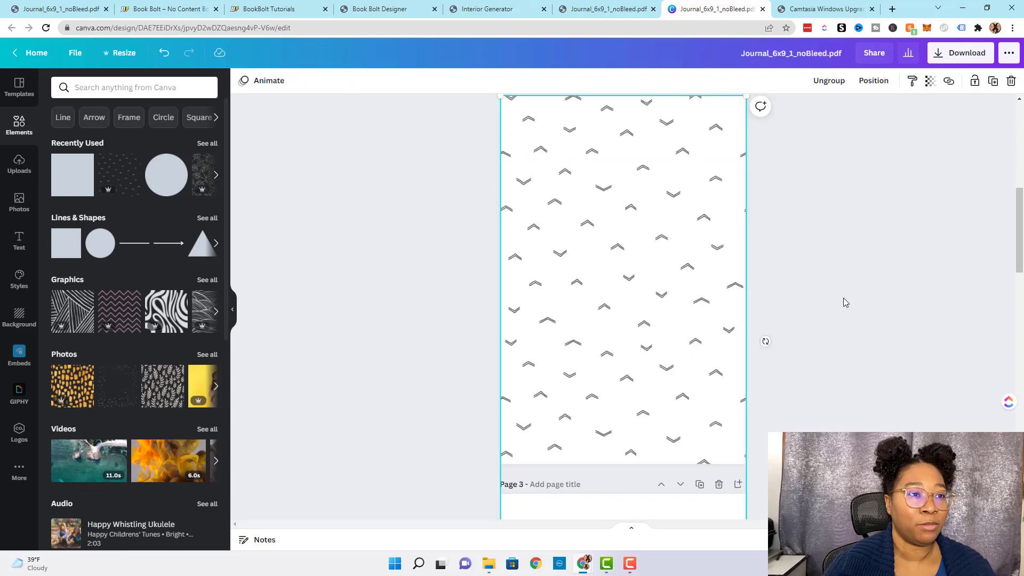
Fade the chevron pattern group on page 2 by lowering its transparency value, and compare it with page 1
click(930, 81)
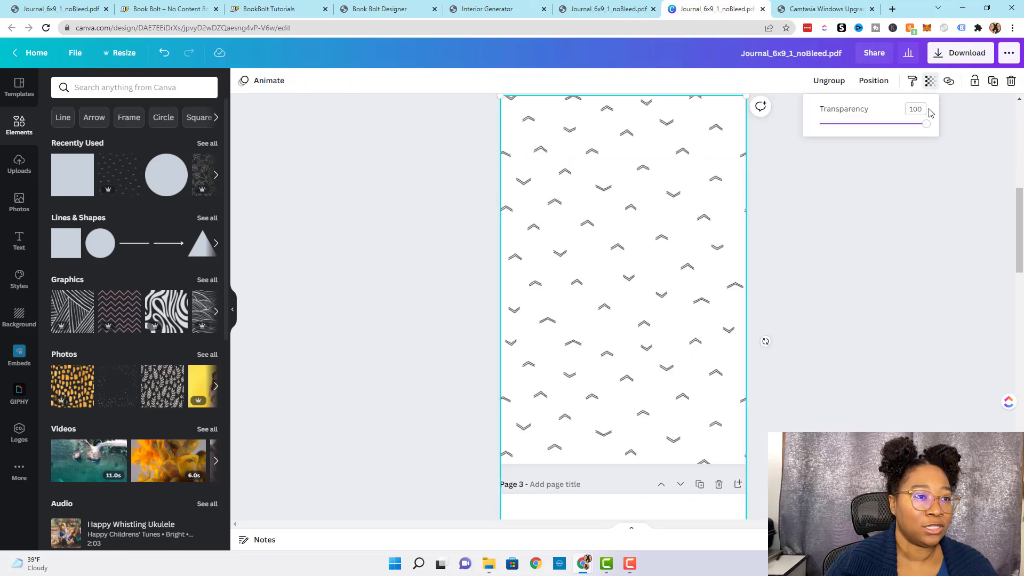
drag(927, 126, 855, 144)
scroll(867, 346, up, 4)
scroll(867, 343, up, 3)
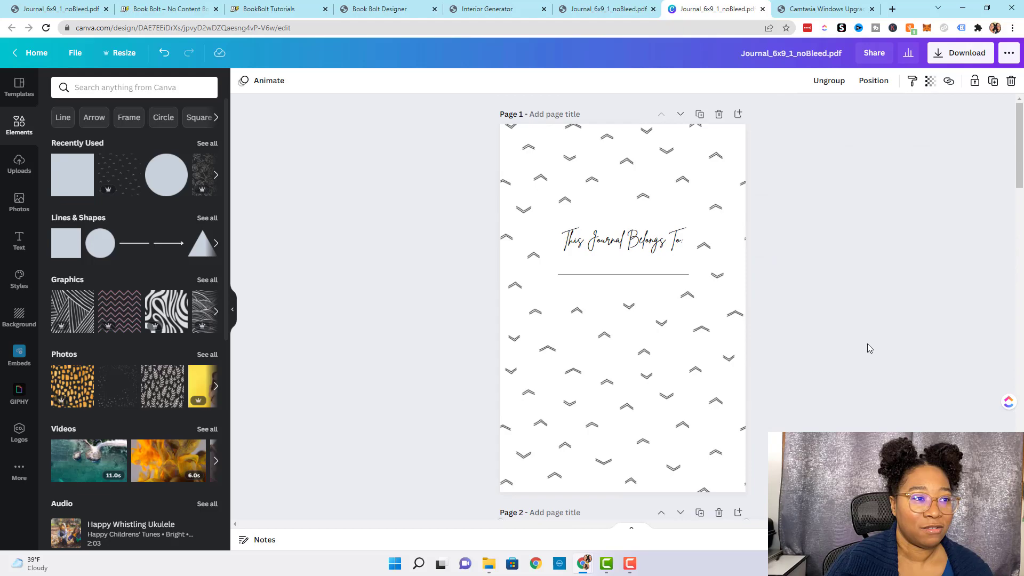
Remove the faded chevron pattern from page 2, leaving the page blank
scroll(867, 343, down, 3)
key(ctrl+z)
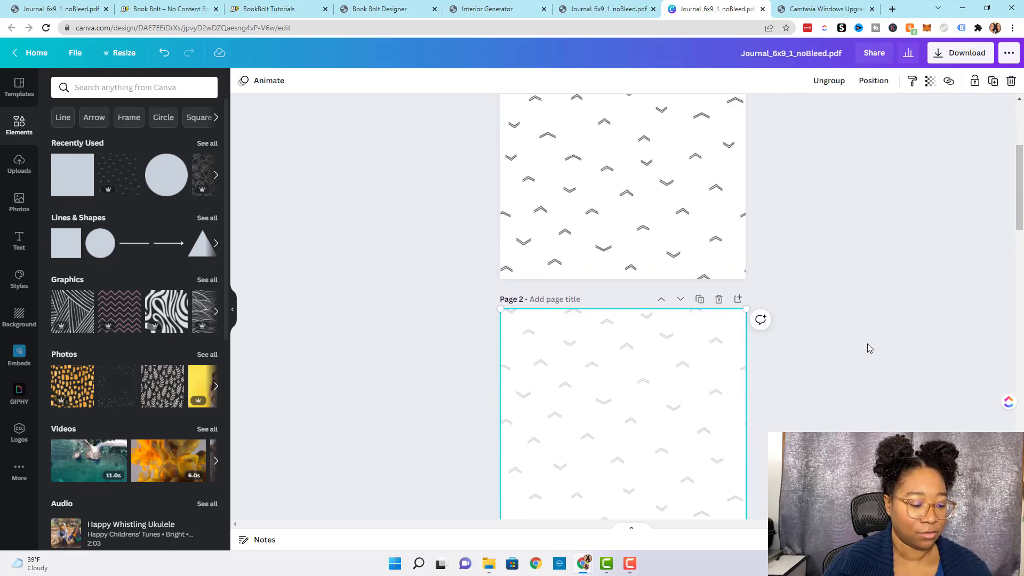
key(Delete)
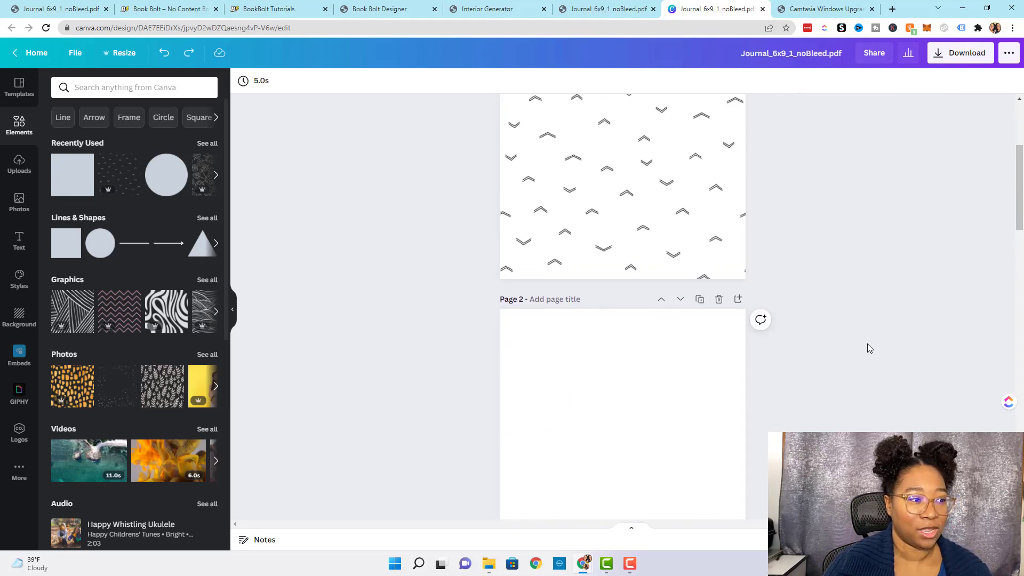
Copy the chevron pattern group from page 1 and paste it onto the copyright page, page 3
scroll(867, 348, down, 6)
scroll(867, 343, down, 3)
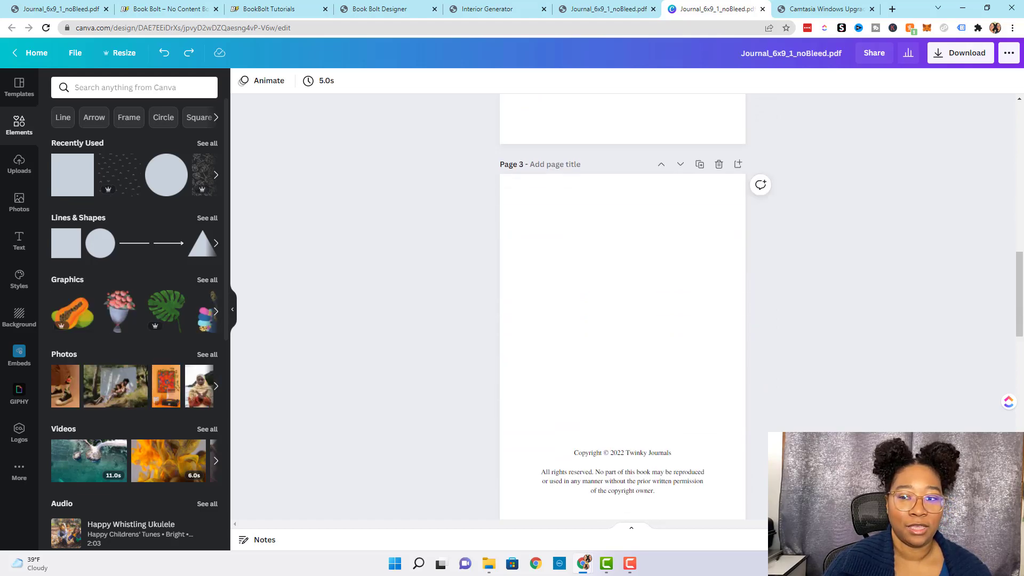
scroll(709, 347, down, 2)
click(696, 305)
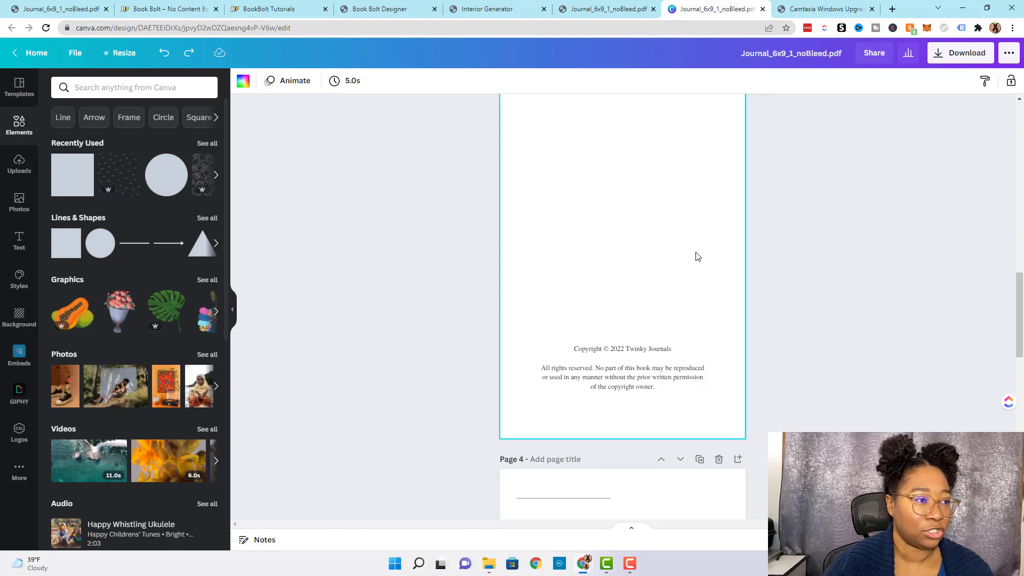
scroll(697, 257, up, 2)
scroll(696, 256, up, 10)
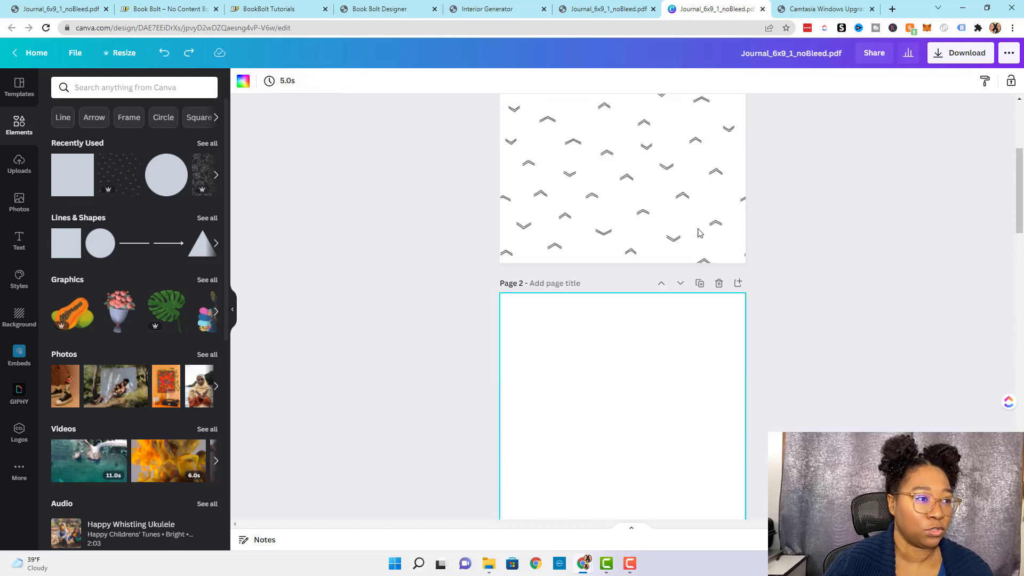
click(697, 208)
scroll(697, 207, down, 10)
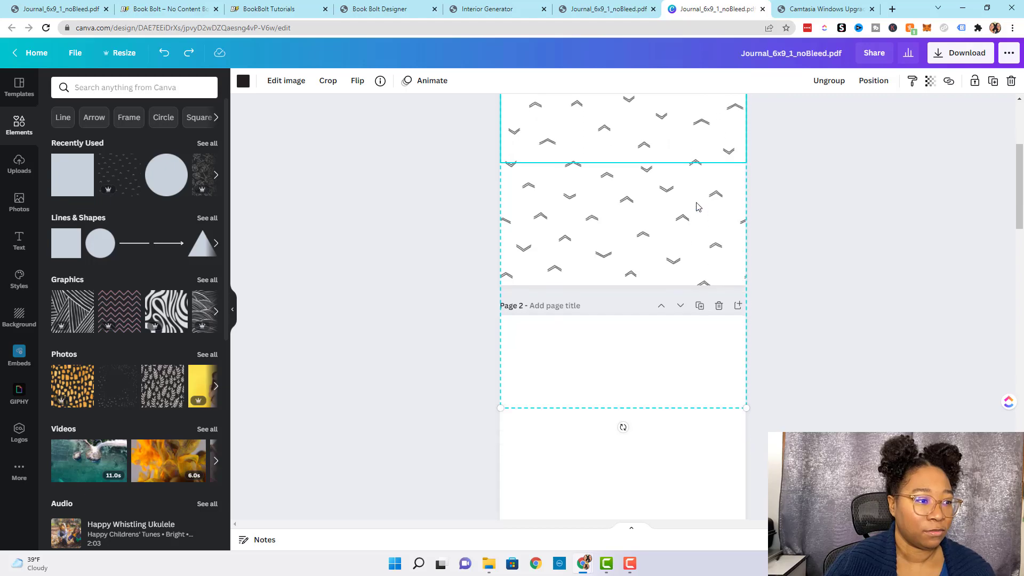
scroll(653, 297, down, 2)
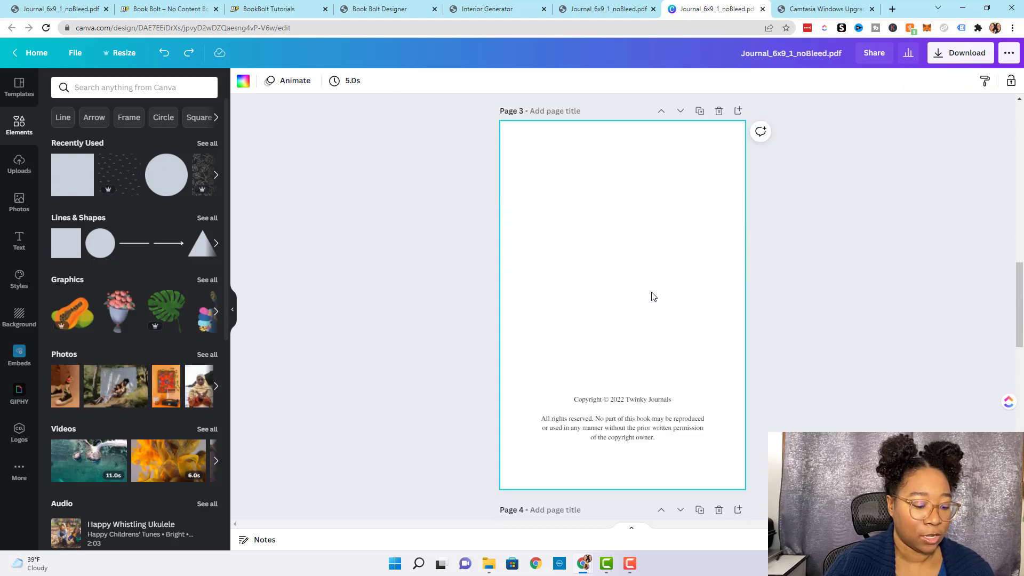
key(ctrl+v)
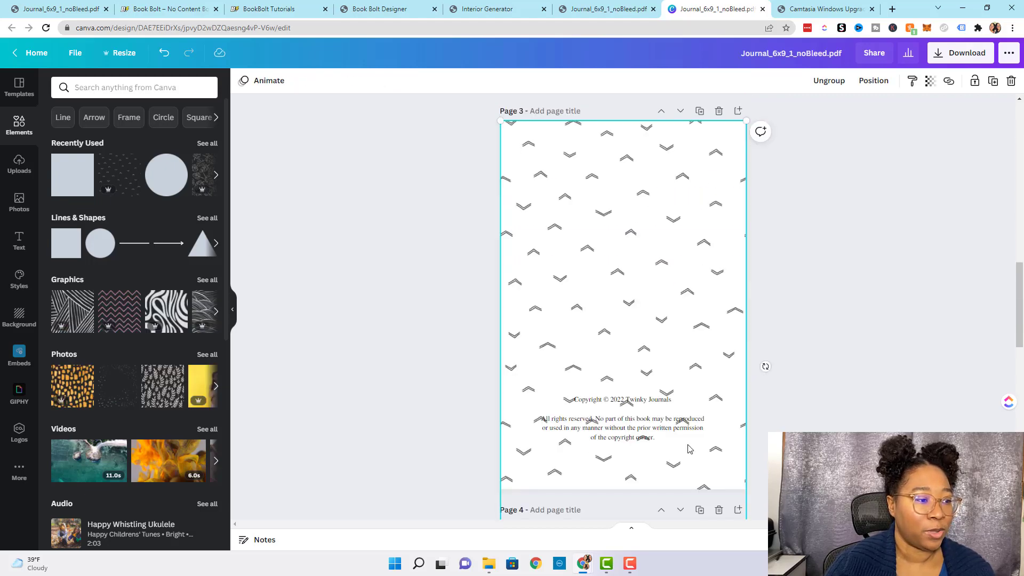
click(863, 321)
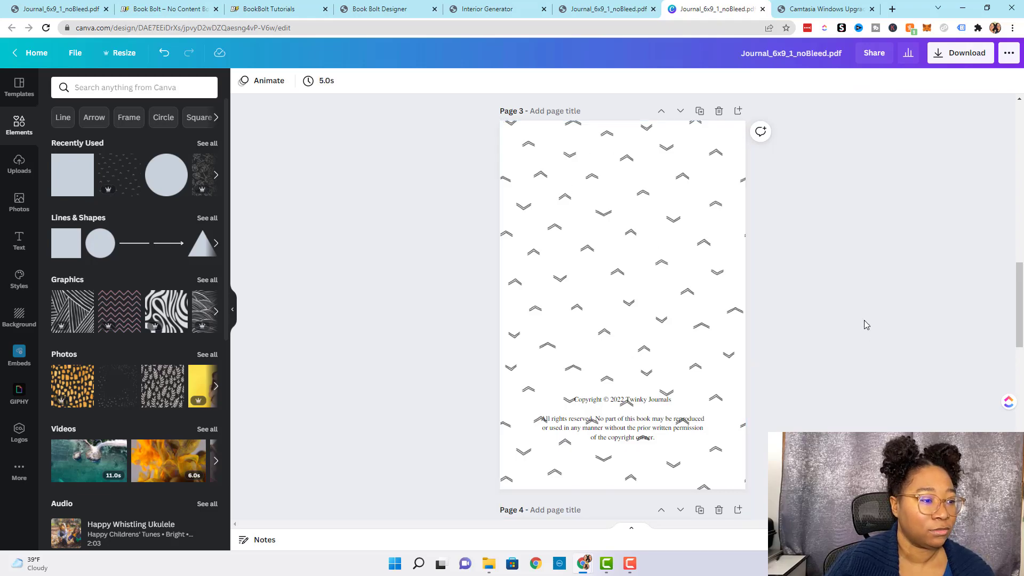
Add a square shape over the copyright text on page 3 and colour it white
scroll(863, 321, down, 2)
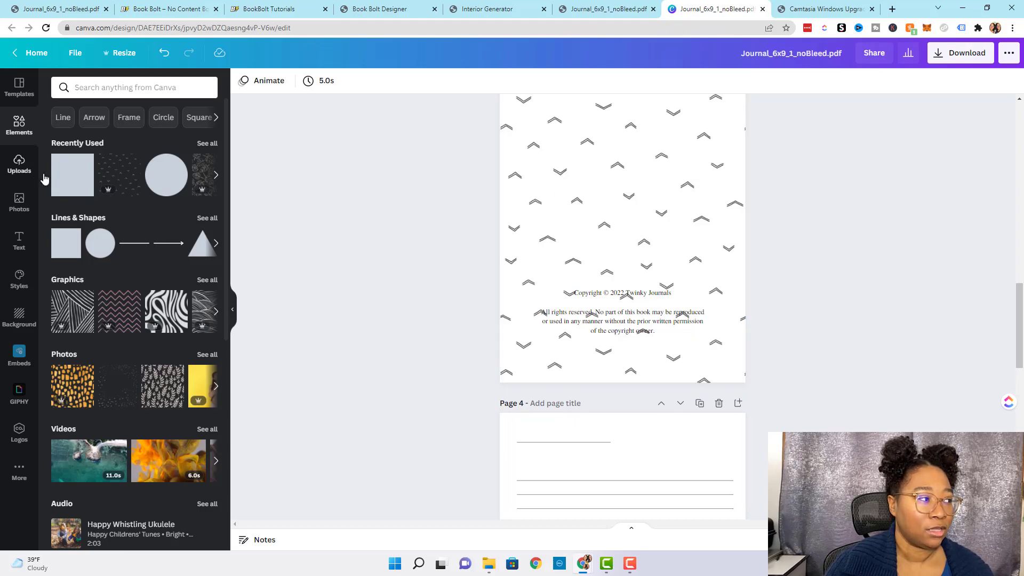
click(82, 161)
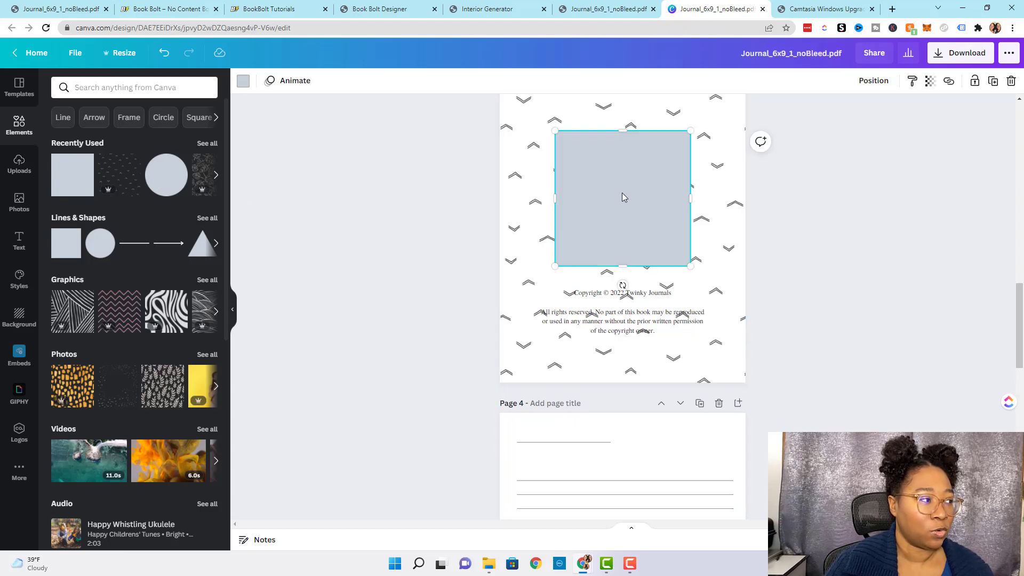
drag(616, 233, 599, 305)
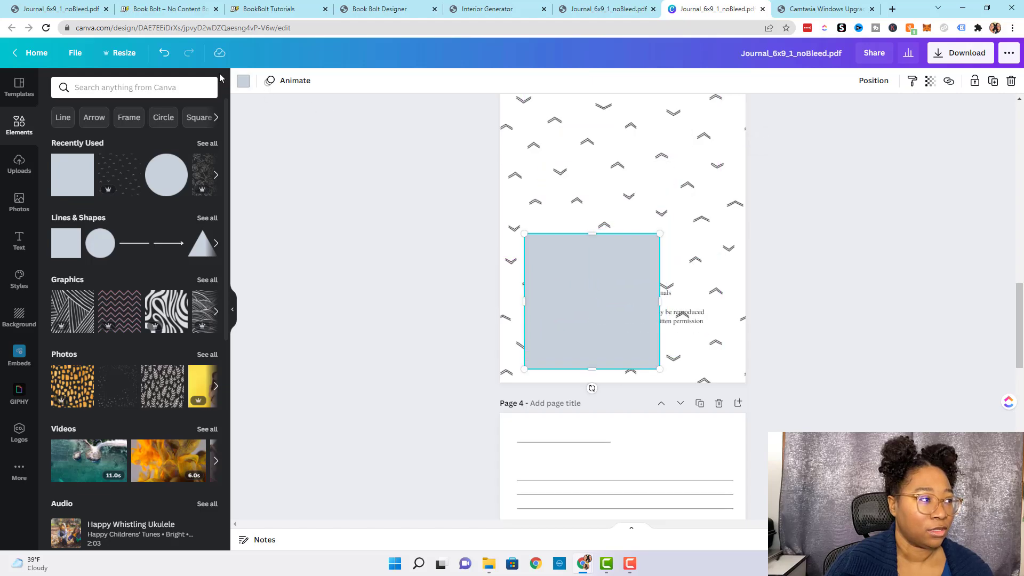
click(243, 84)
click(178, 137)
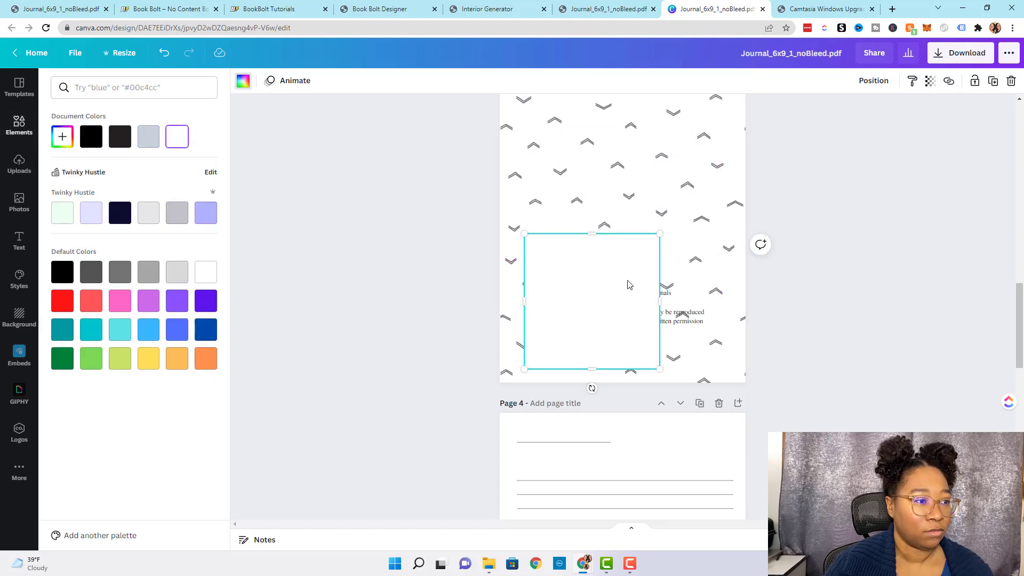
Reshape the white square into a wide rectangle of about 461 x 216 px and place it over the copyright text
drag(590, 233, 590, 277)
drag(659, 322, 721, 322)
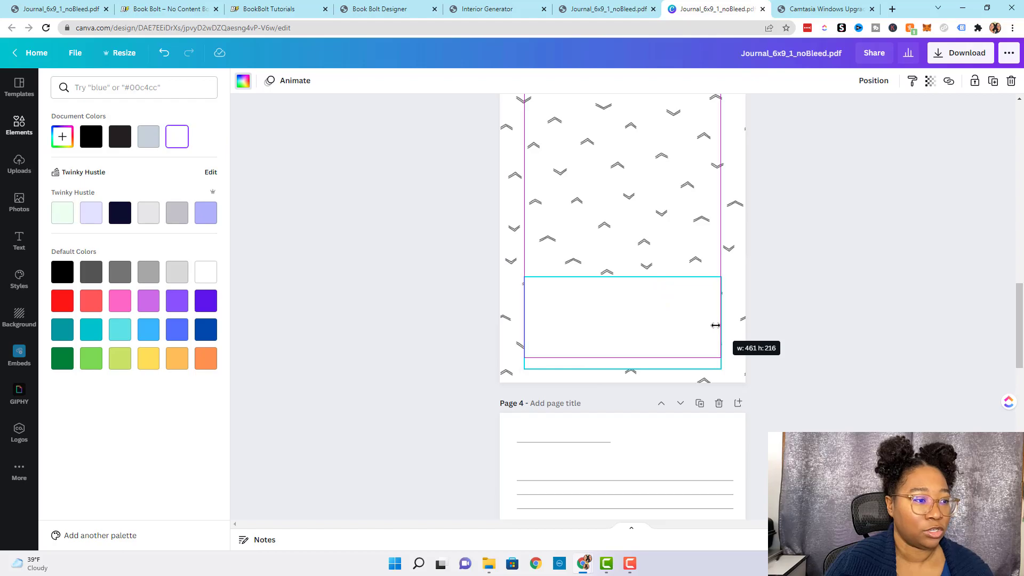
drag(640, 334, 640, 323)
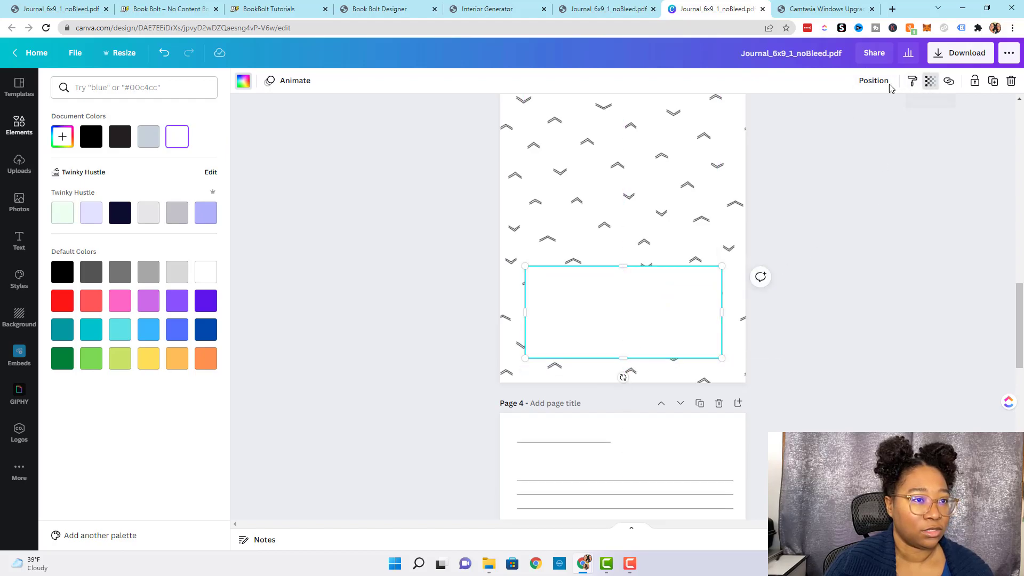
Try sending the white rectangle on page 3 backward two layers, and undo the last layer move
click(873, 80)
click(813, 115)
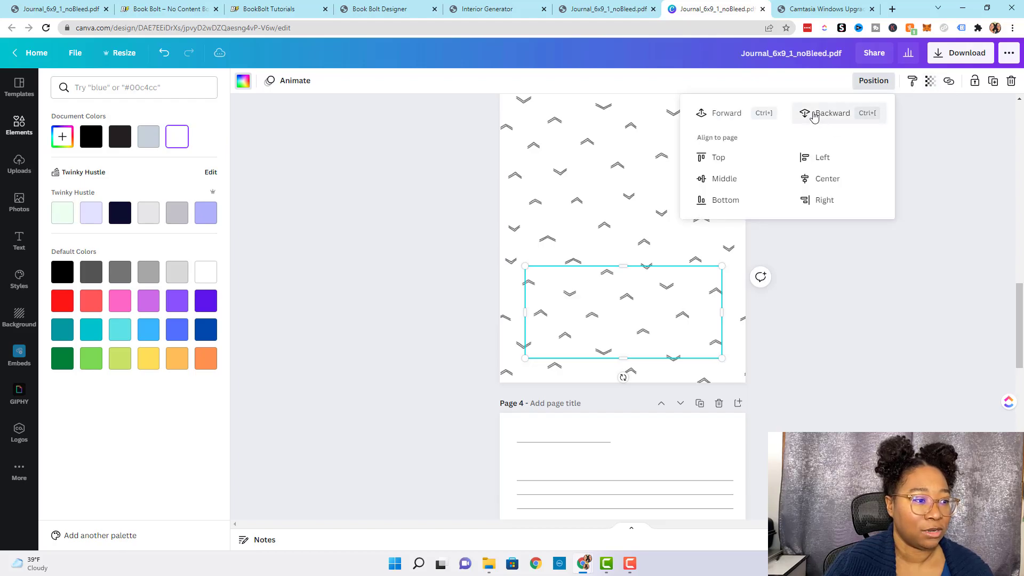
click(813, 115)
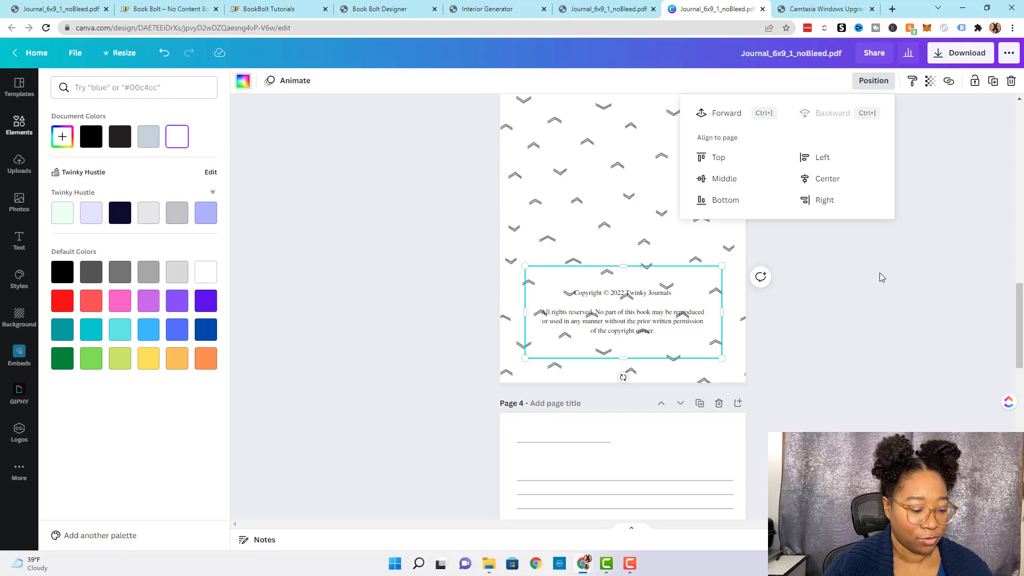
key(ctrl+z)
Send the chevron pattern group on page 3 backward to the bottom of the layer order
click(603, 196)
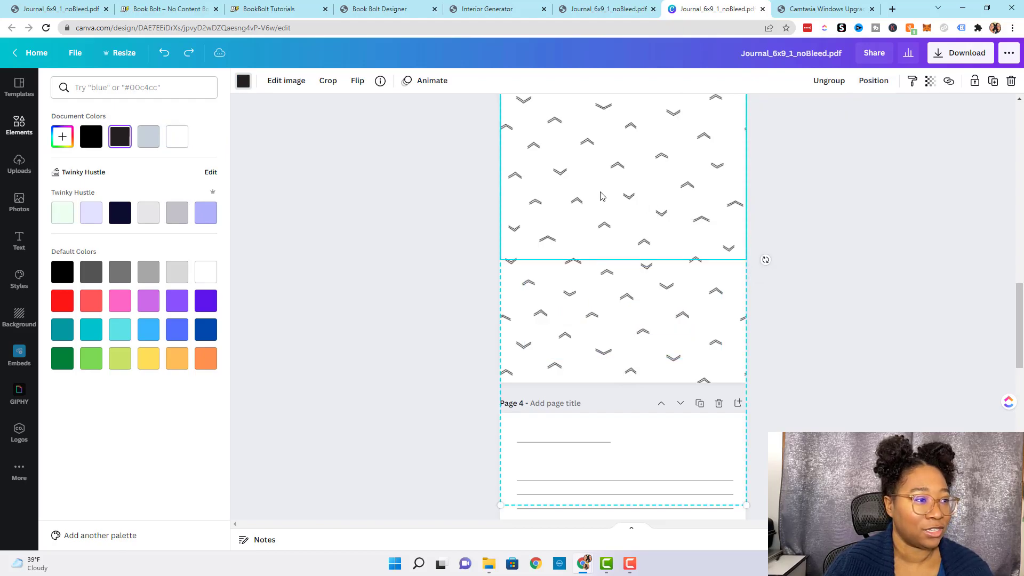
click(877, 83)
click(834, 114)
click(835, 116)
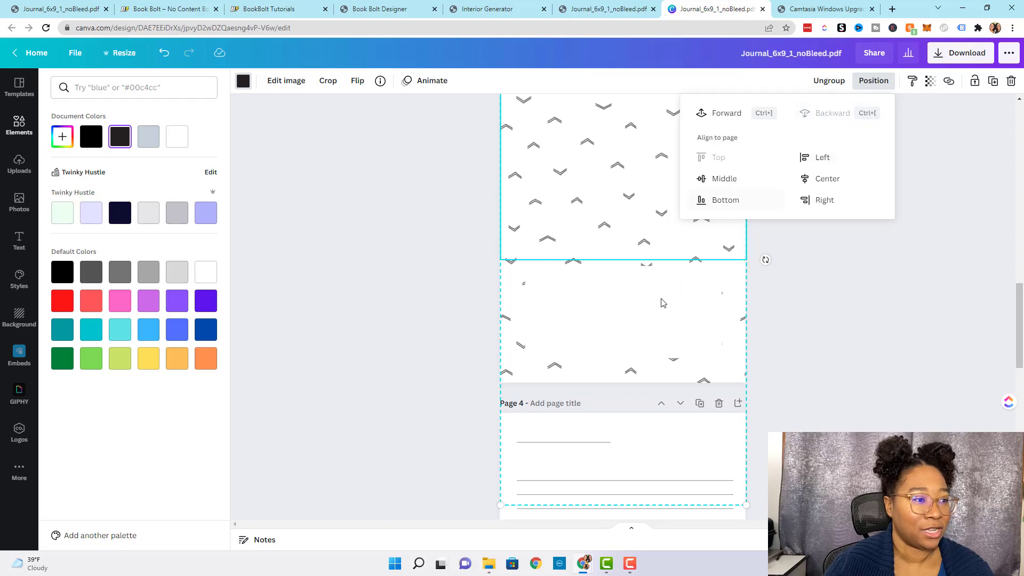
Send the white rectangle backward one layer so it sits between the chevron pattern and the copyright text
click(636, 308)
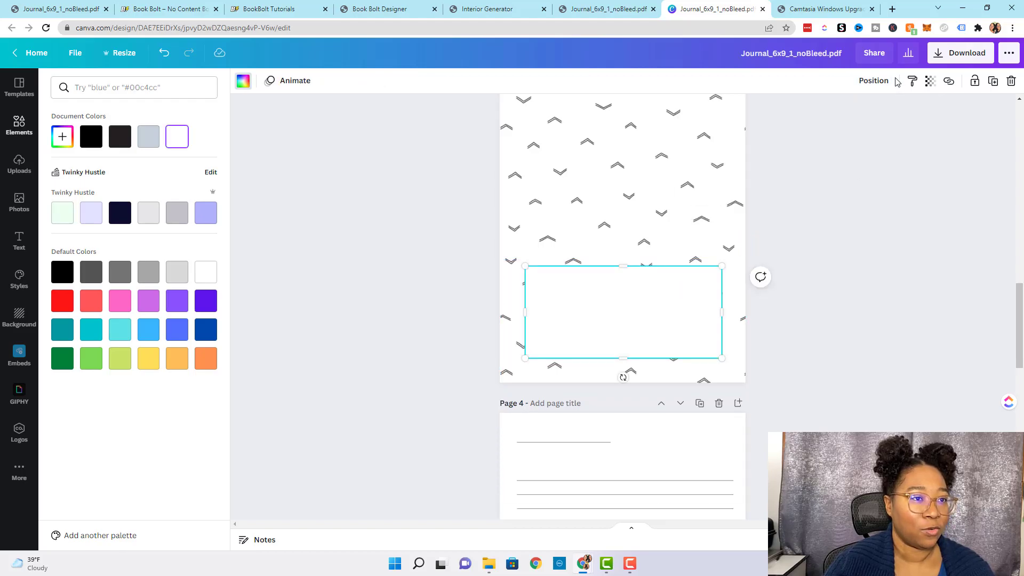
click(873, 80)
click(830, 113)
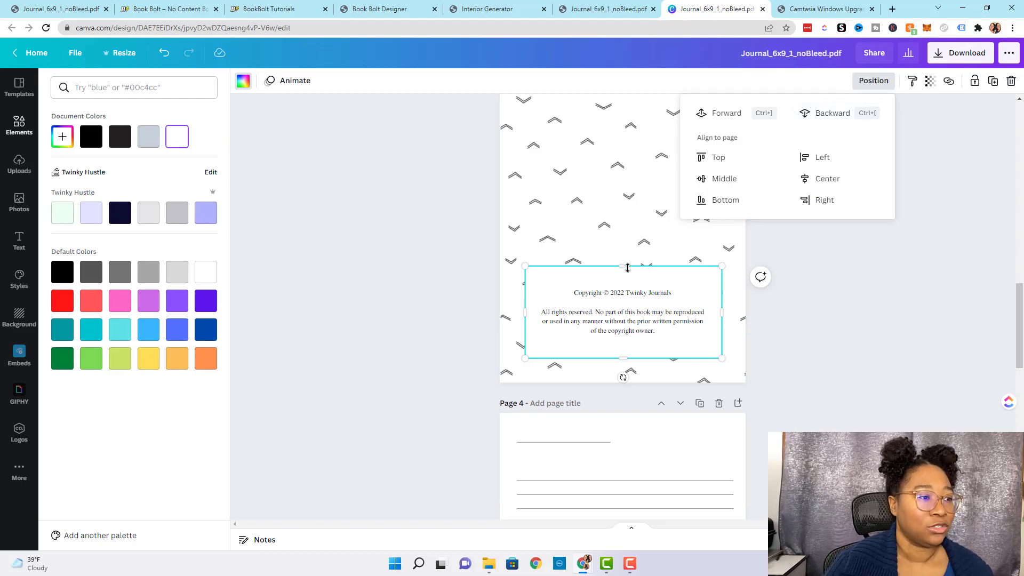
Reduce the white rectangle's height from its upper and lower edges to fit closely around the copyright text
drag(627, 266, 625, 273)
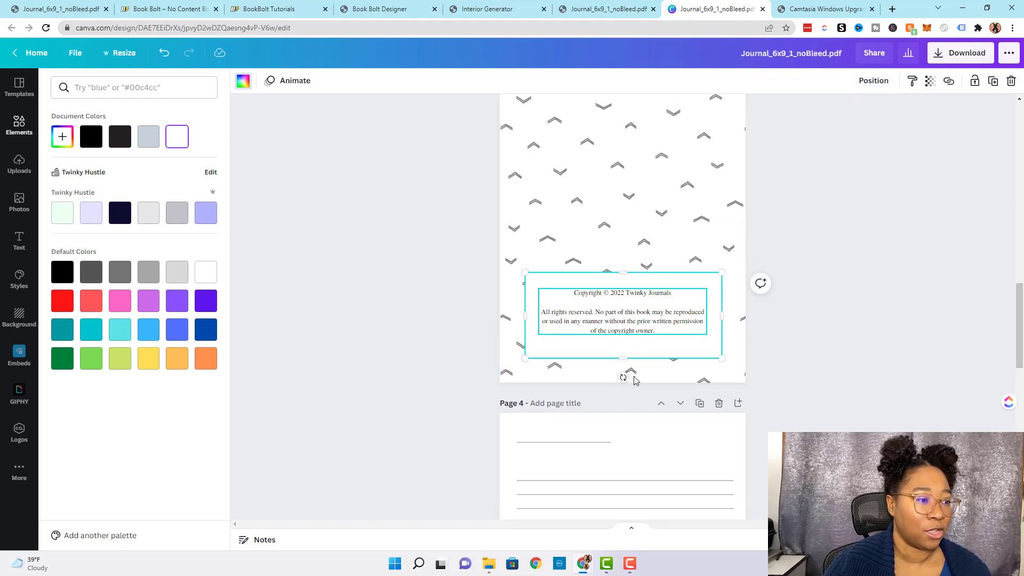
drag(622, 356, 622, 344)
drag(628, 274, 626, 279)
click(825, 293)
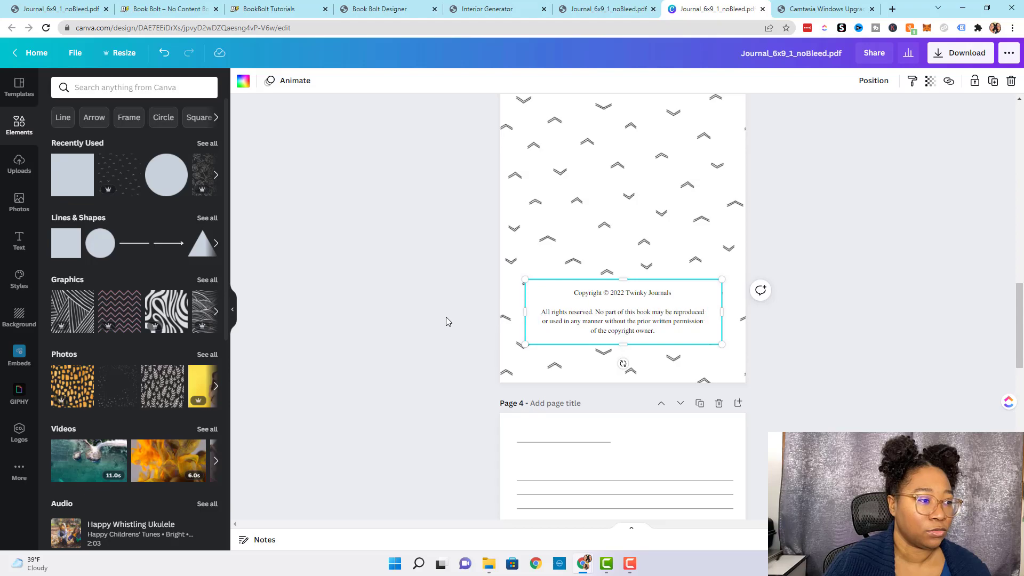
Copy the chevron pattern group from page 3 and paste it onto the lined page 4
key(ctrl+plus)
key(ctrl+plus)
scroll(850, 257, up, 5)
click(735, 243)
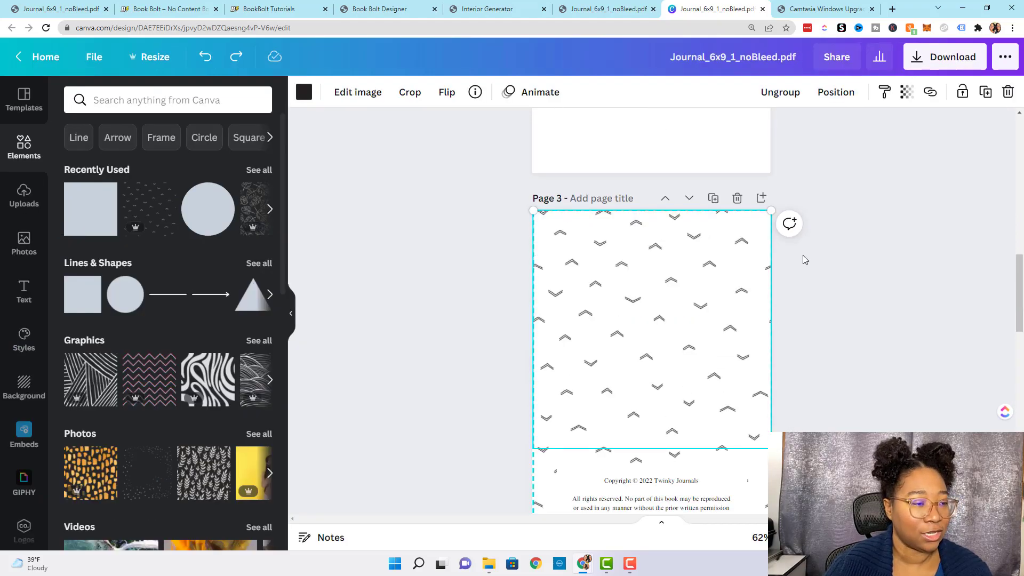
scroll(878, 296, down, 8)
click(852, 230)
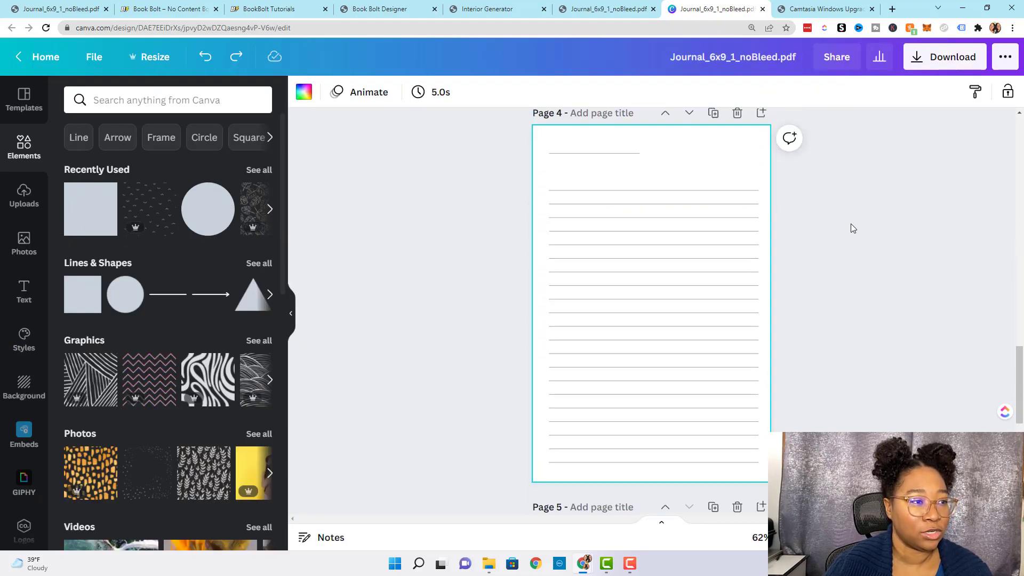
key(ctrl+v)
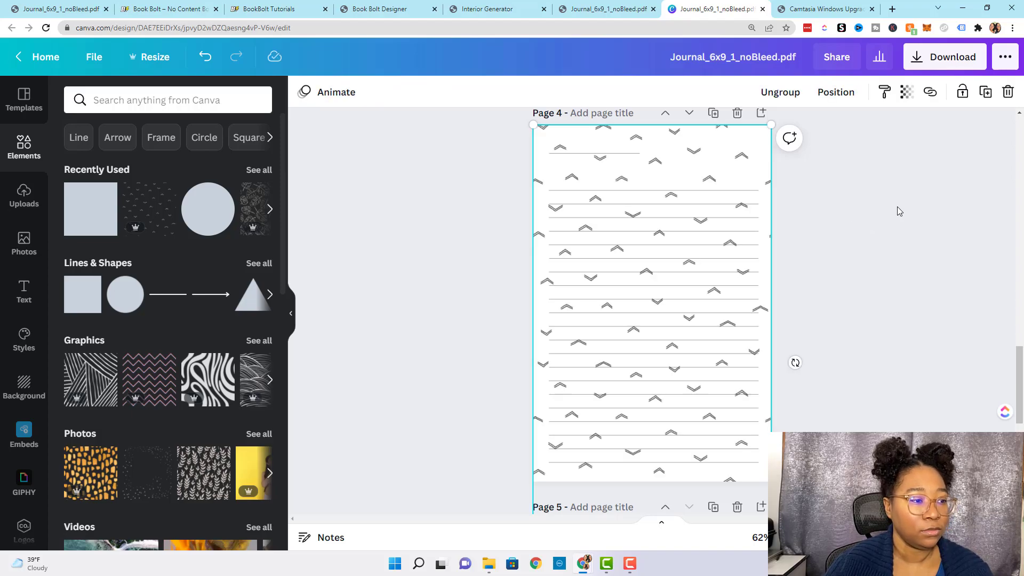
Set the transparency of the chevron pattern group on page 4 to 10
scroll(898, 208, up, 1)
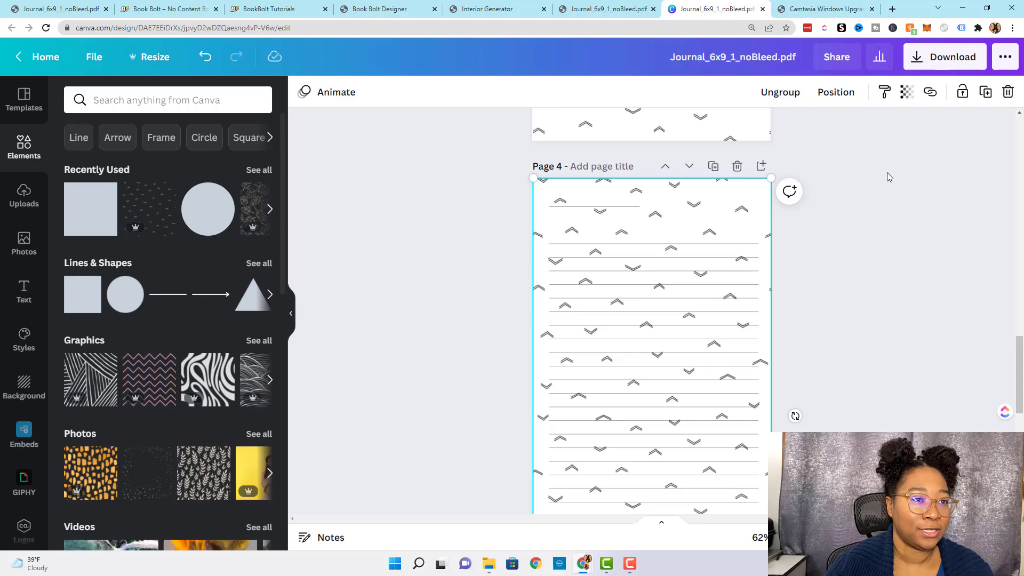
click(907, 93)
drag(894, 146, 785, 166)
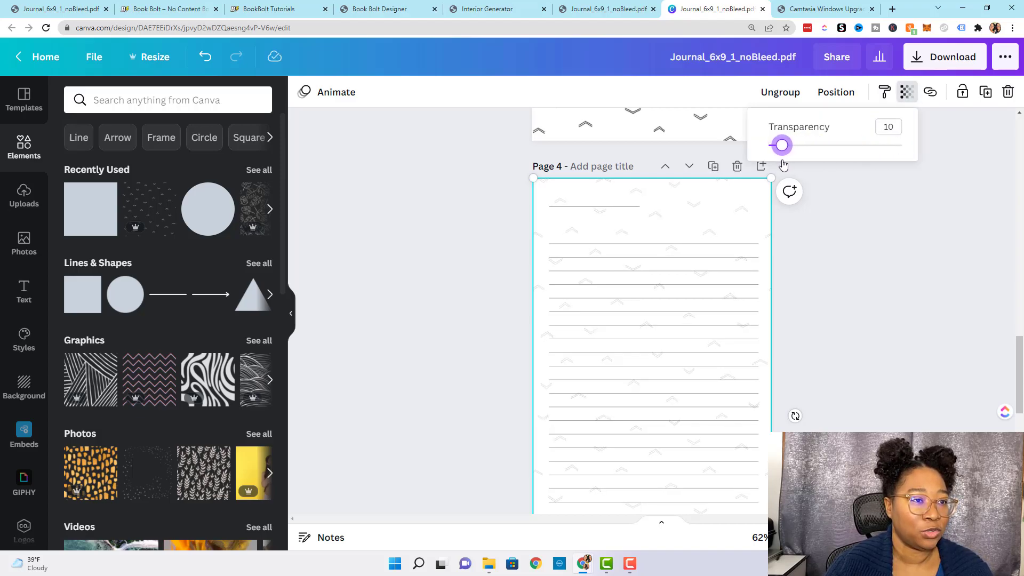
drag(783, 164, 784, 164)
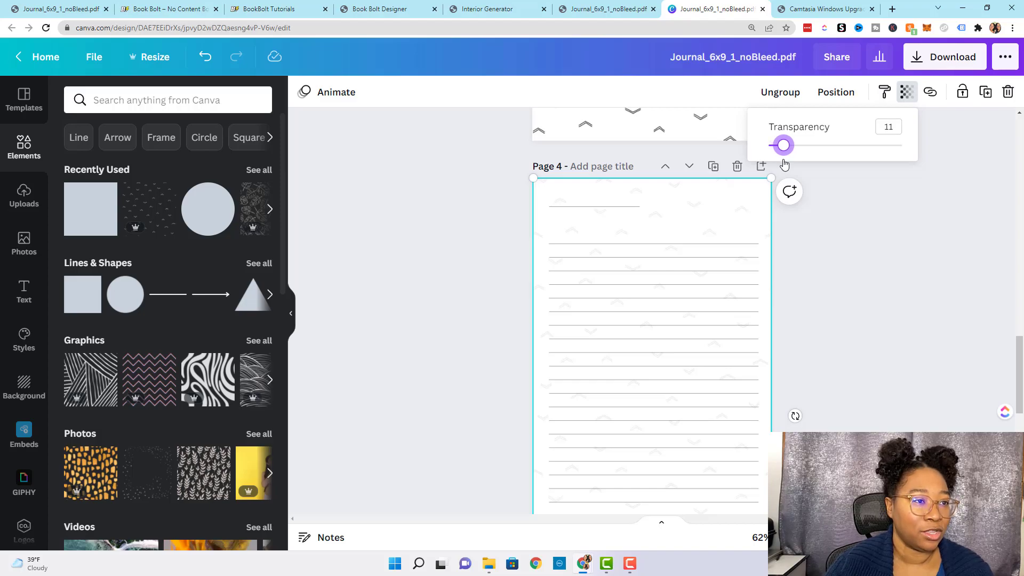
drag(784, 165, 782, 166)
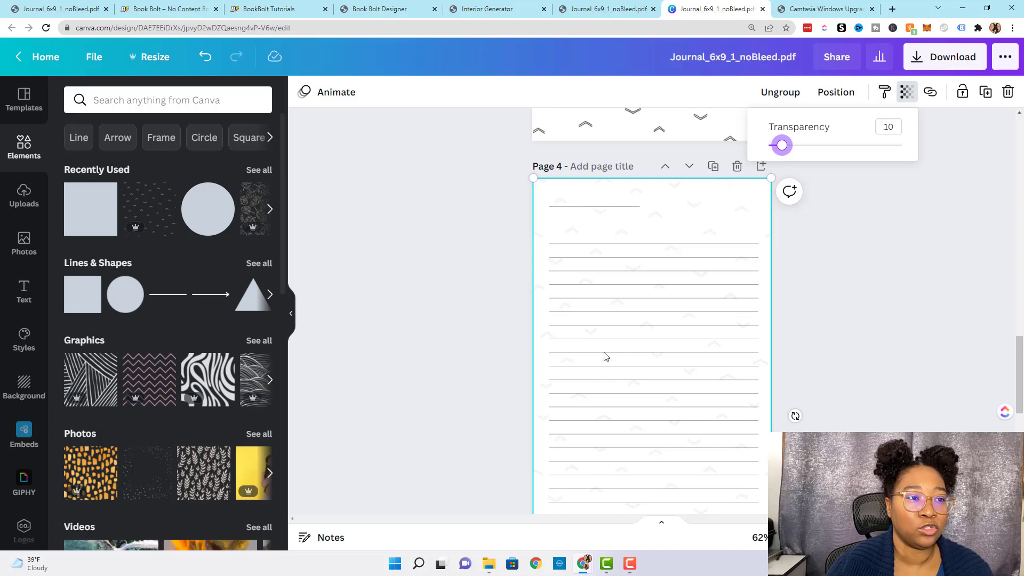
Copy the faded chevron pattern group from page 4 and paste it onto the lined page 5
scroll(932, 347, down, 7)
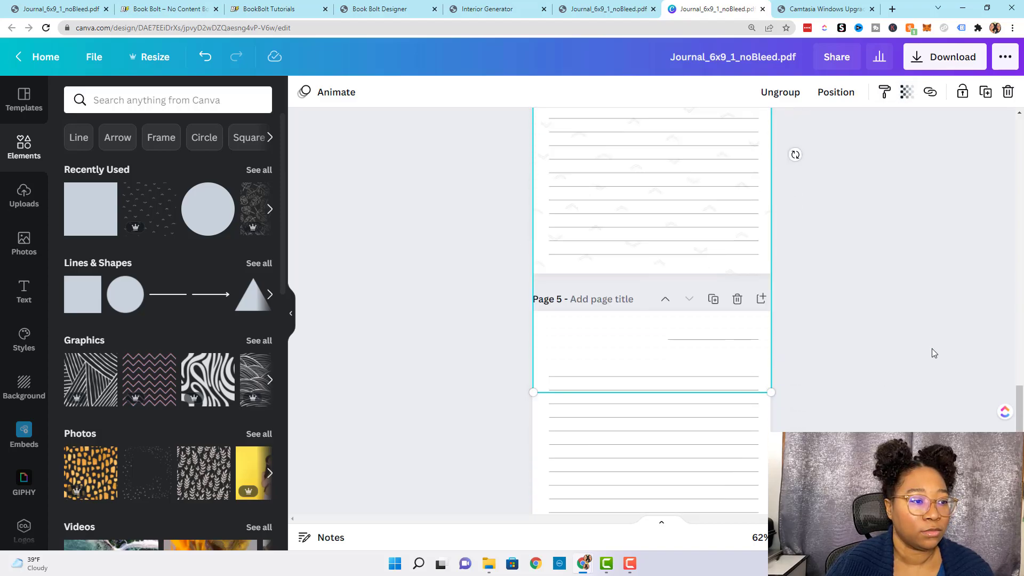
scroll(849, 280, up, 5)
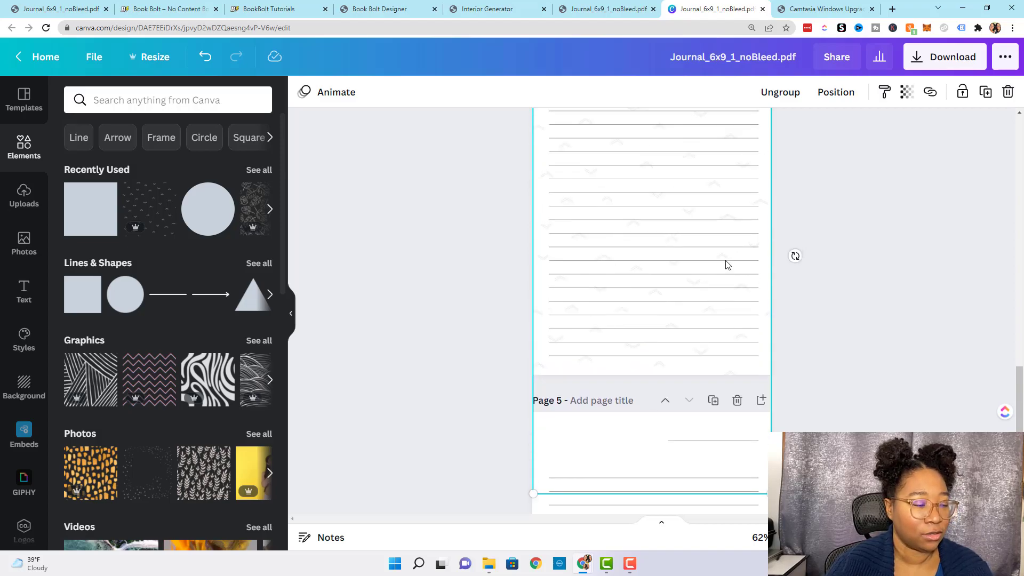
scroll(797, 272, down, 5)
click(720, 374)
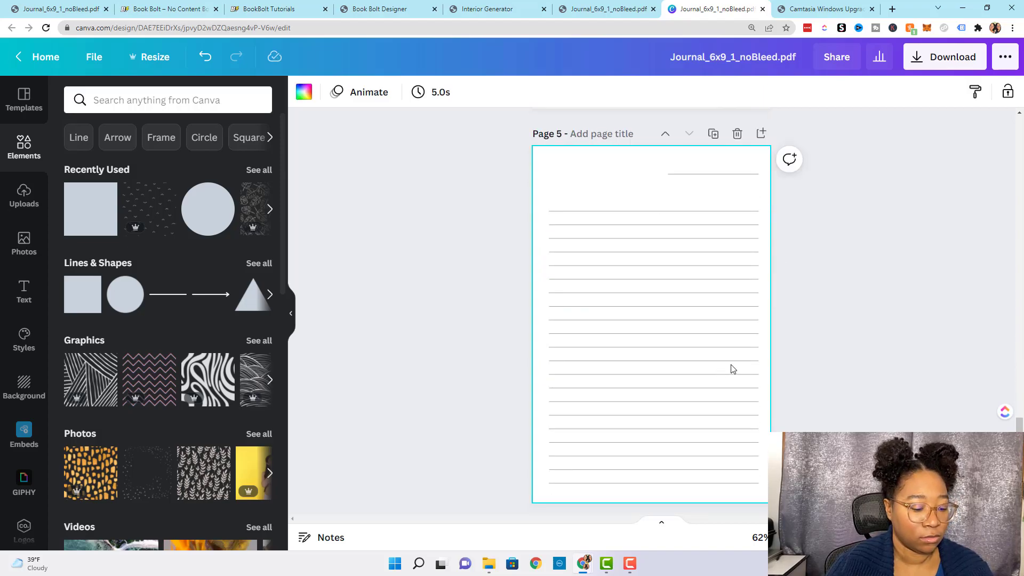
click(732, 358)
click(847, 337)
scroll(848, 339, down, 1)
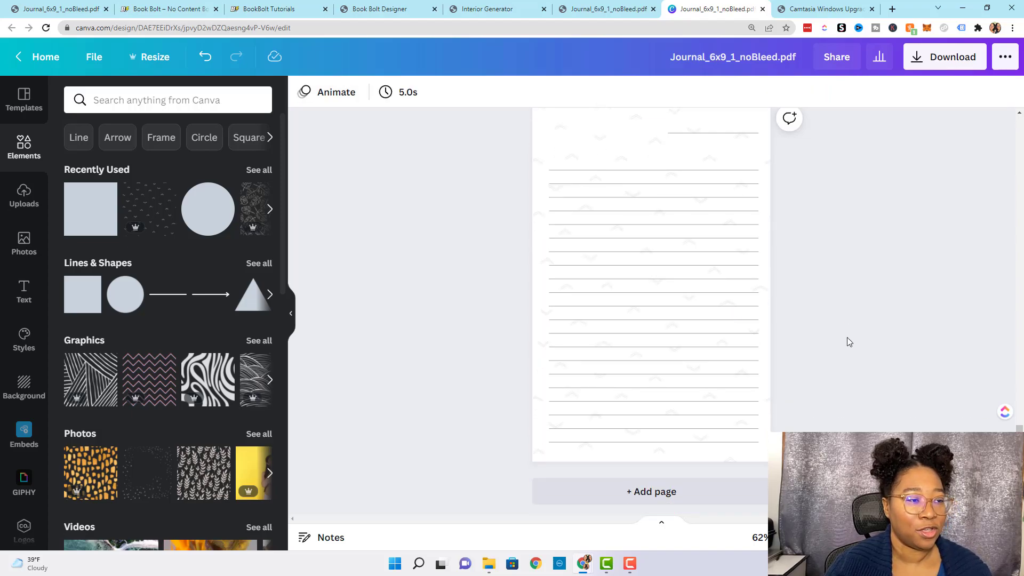
Review the pattern and layout of all journal pages from page 1 through page 5
scroll(861, 410, up, 20)
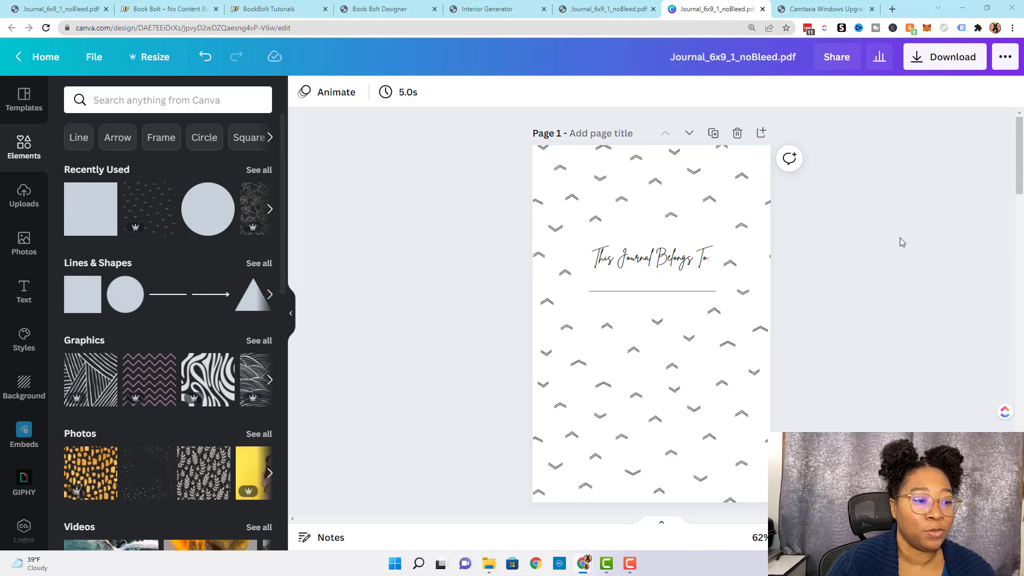
scroll(900, 238, down, 7)
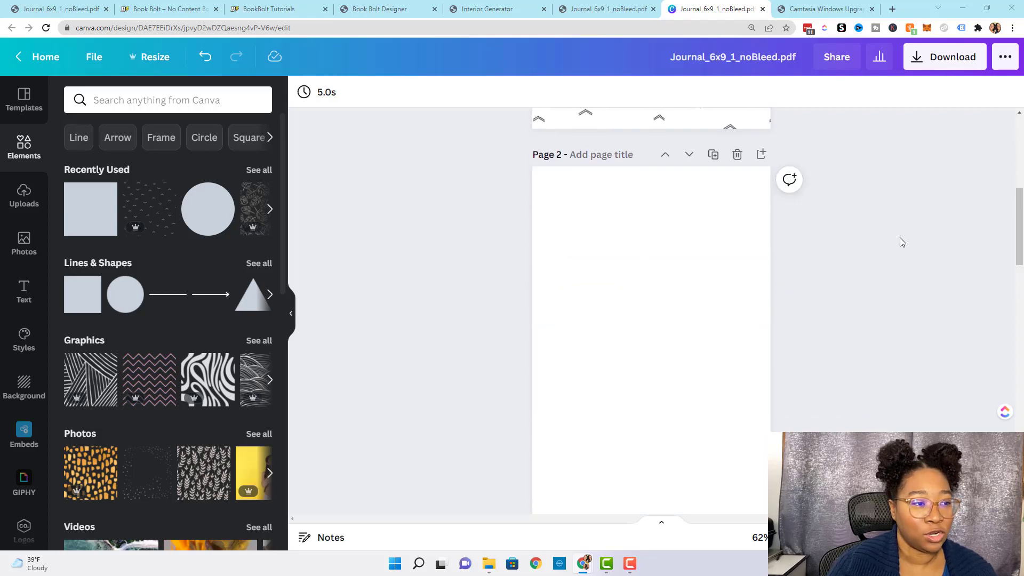
scroll(900, 238, down, 9)
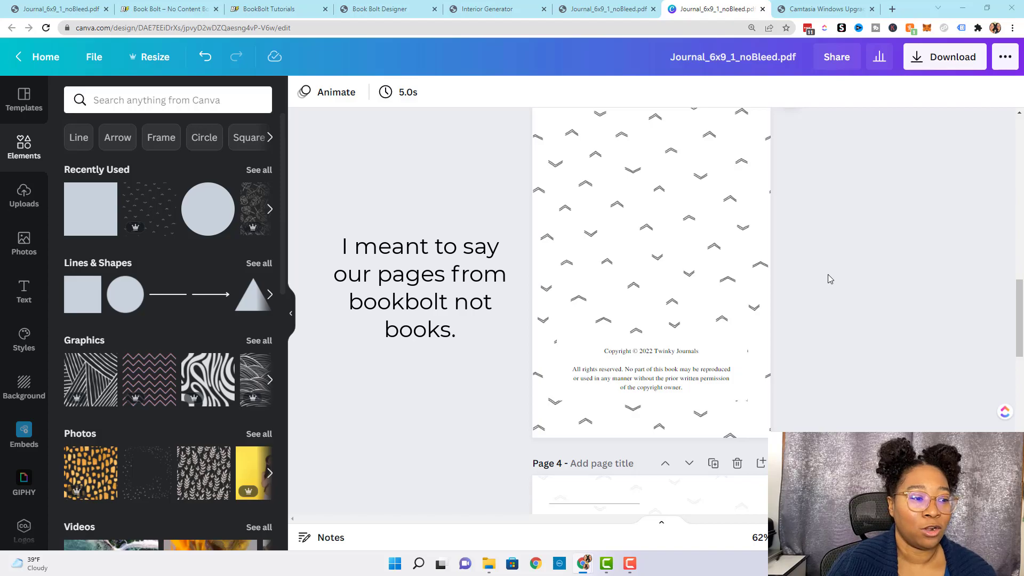
scroll(828, 275, down, 8)
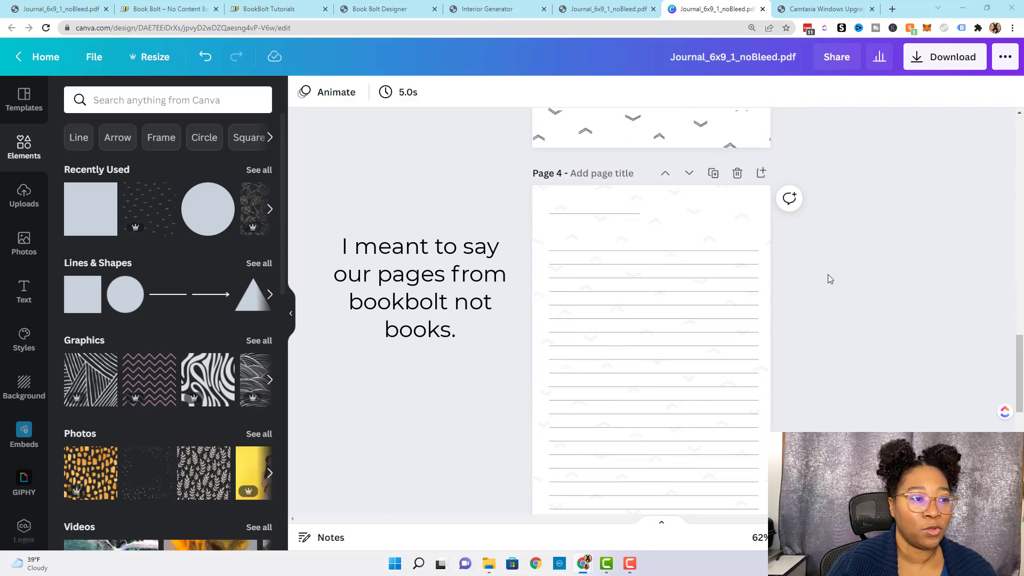
scroll(823, 352, down, 4)
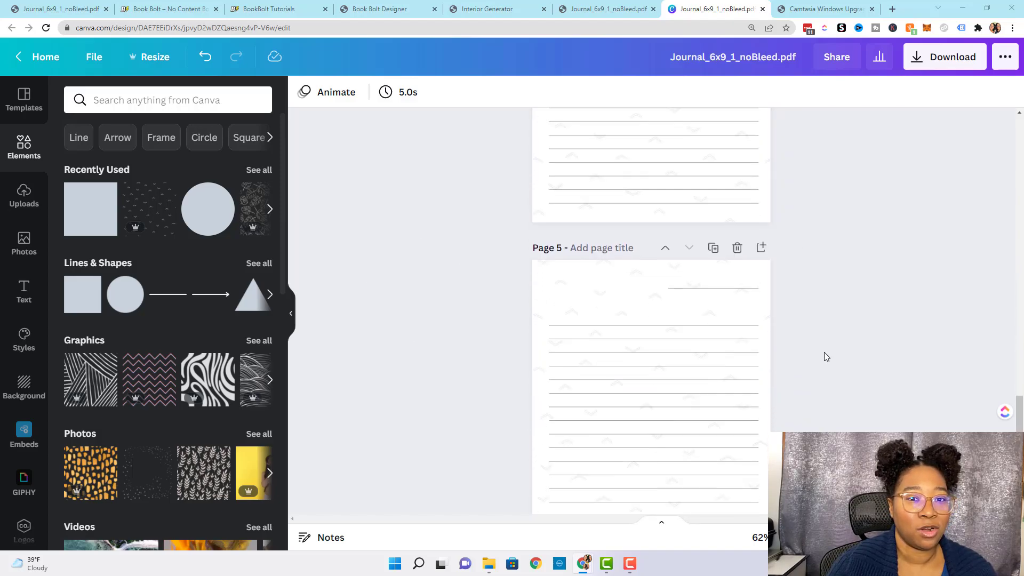
scroll(824, 356, down, 3)
scroll(824, 356, up, 9)
scroll(826, 356, up, 15)
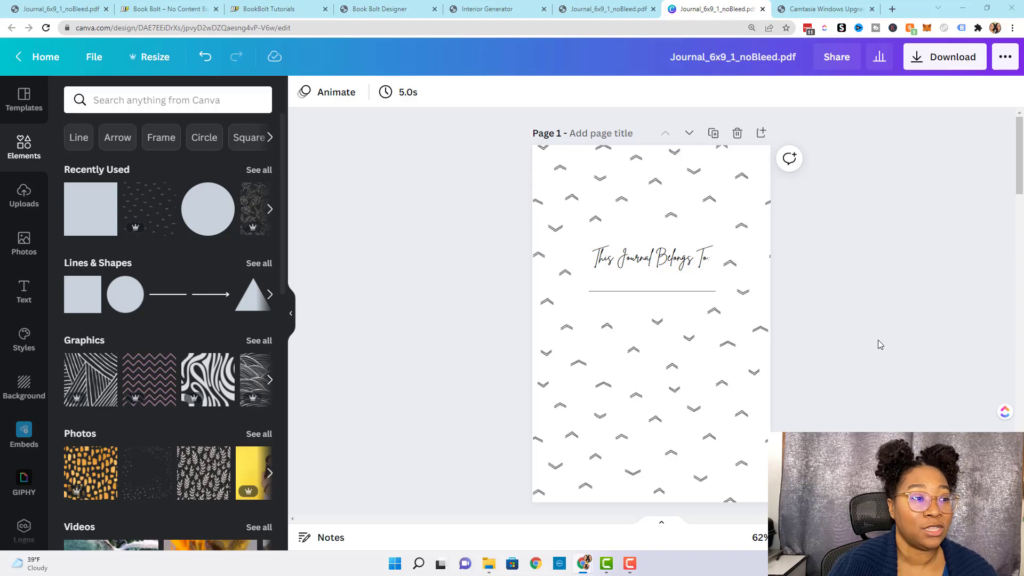
Download all pages of the journal interior as a PDF Print file
click(922, 71)
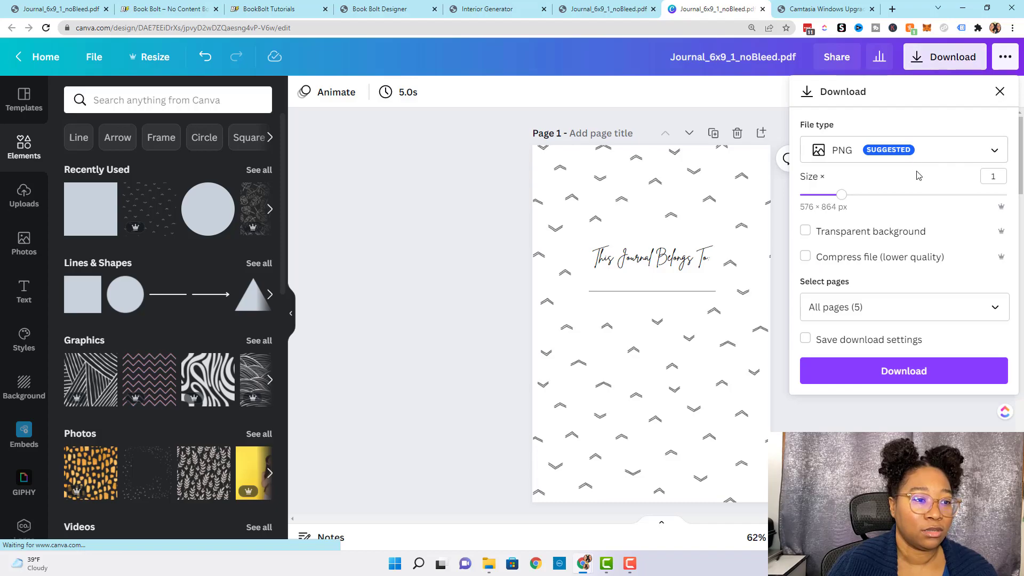
click(918, 155)
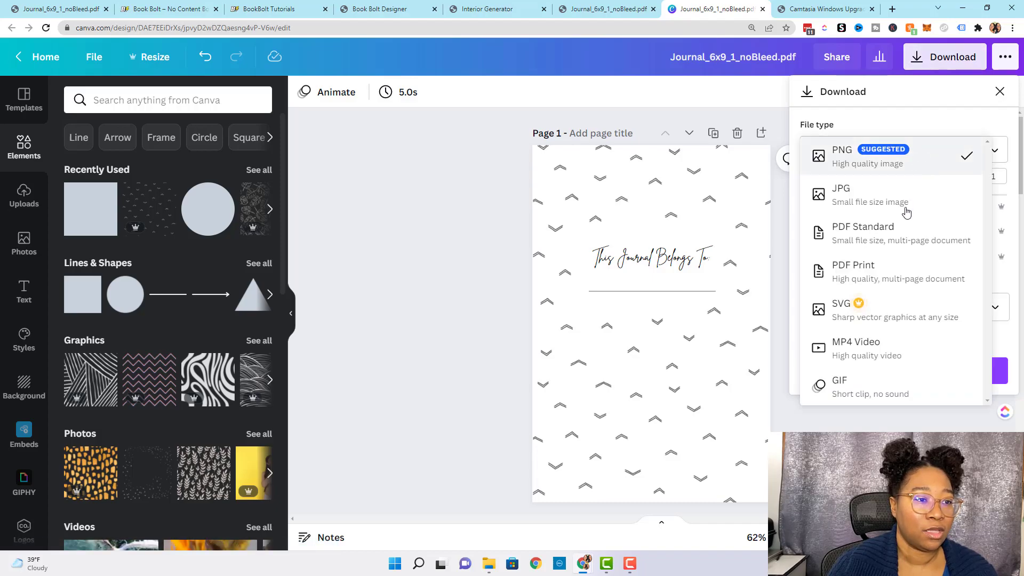
click(929, 279)
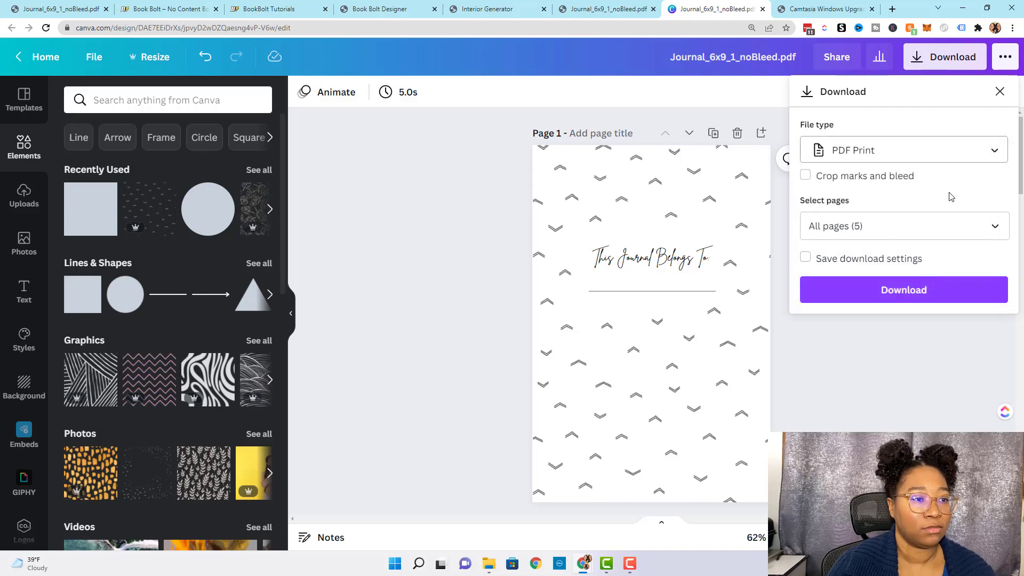
click(853, 290)
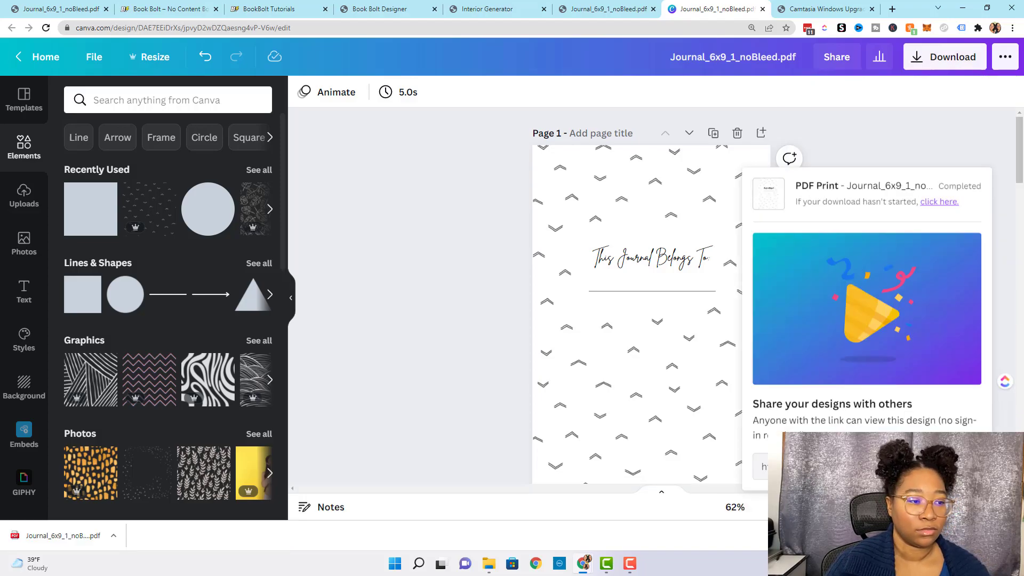
Open the downloaded journal PDF and check the title, copyright and faded-pattern lined pages
click(80, 535)
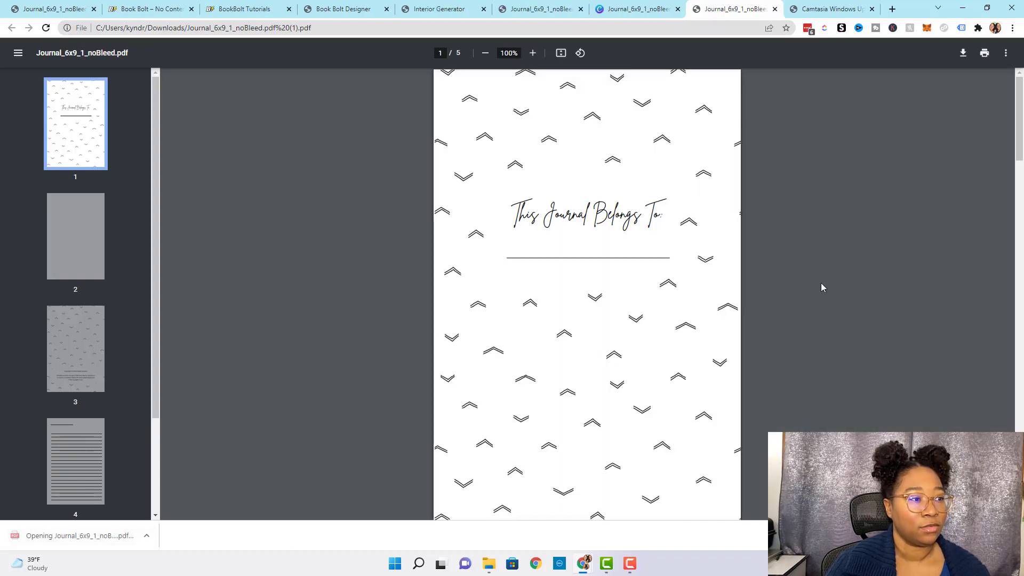
key(Right)
key(Right)
key(Right)
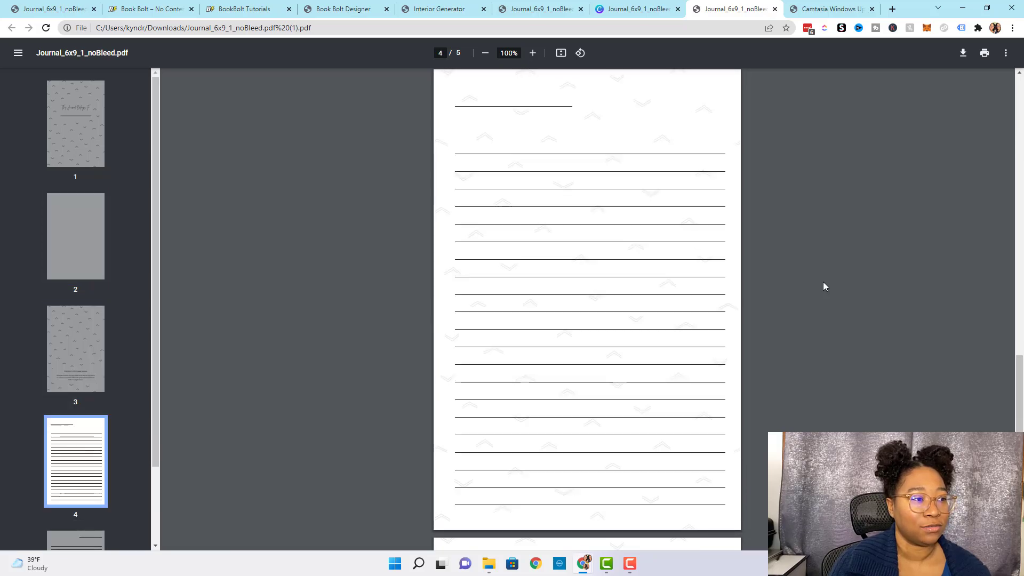
key(Right)
key(Left)
key(Left)
key(Left)
key(Left)
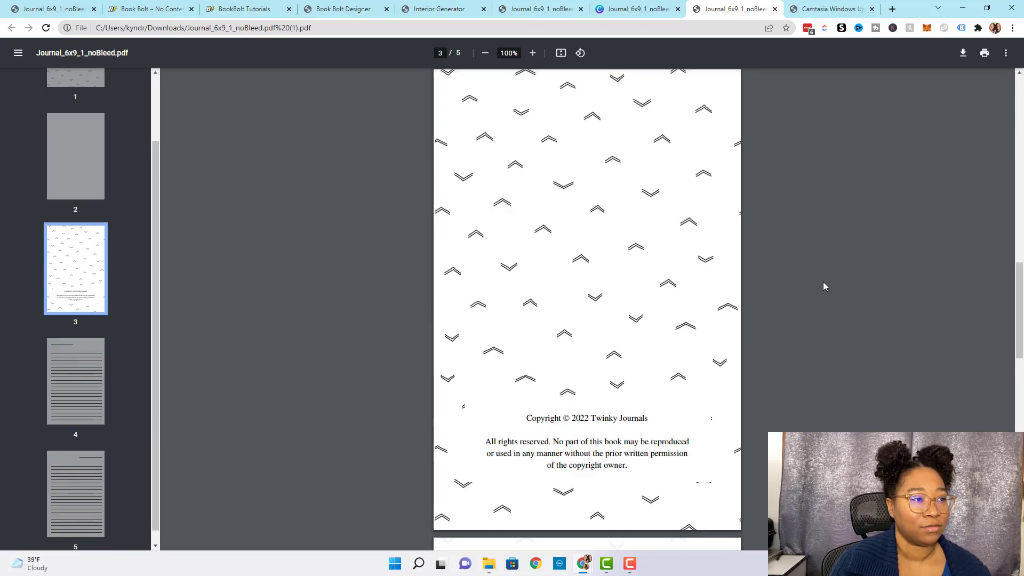
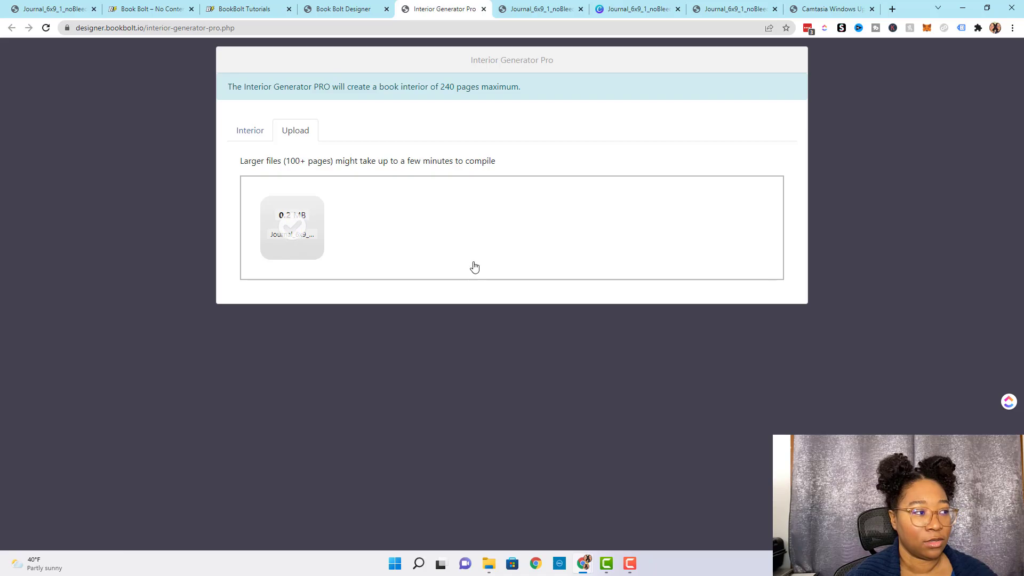
Switch to Book Bolt's Interior Generator Pro and assign Page_1.png as the first page of the interior
click(251, 129)
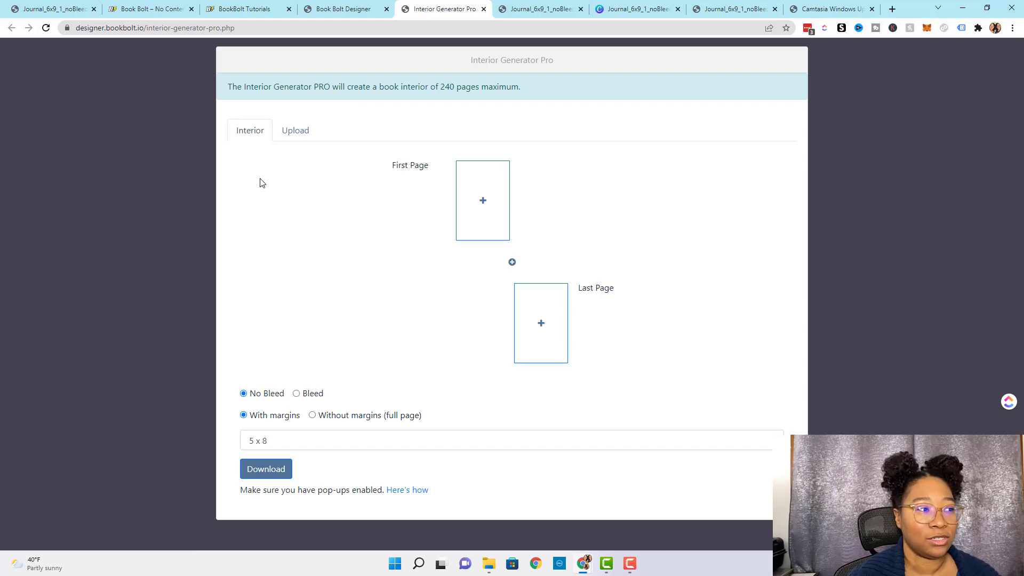
click(482, 203)
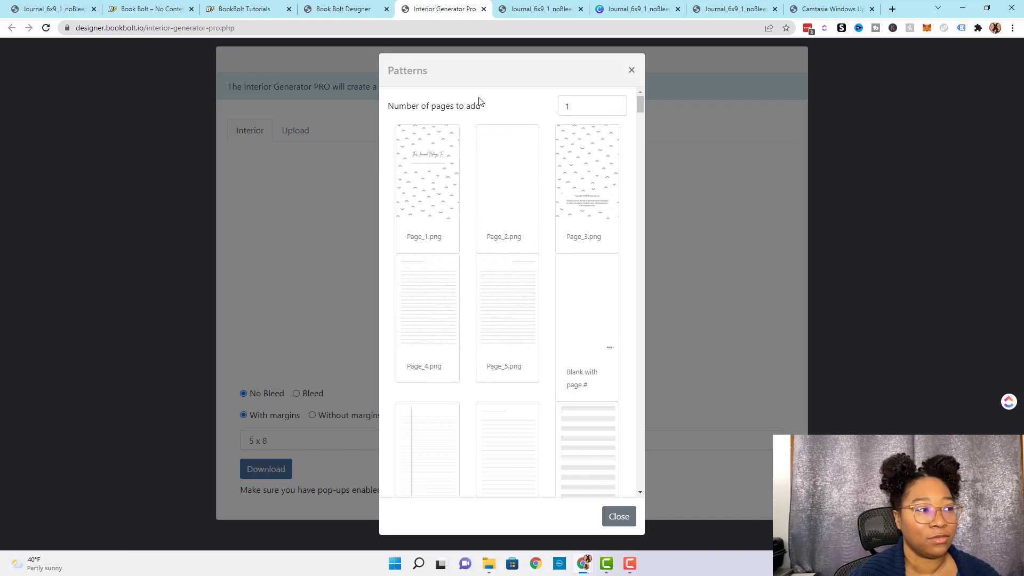
click(414, 161)
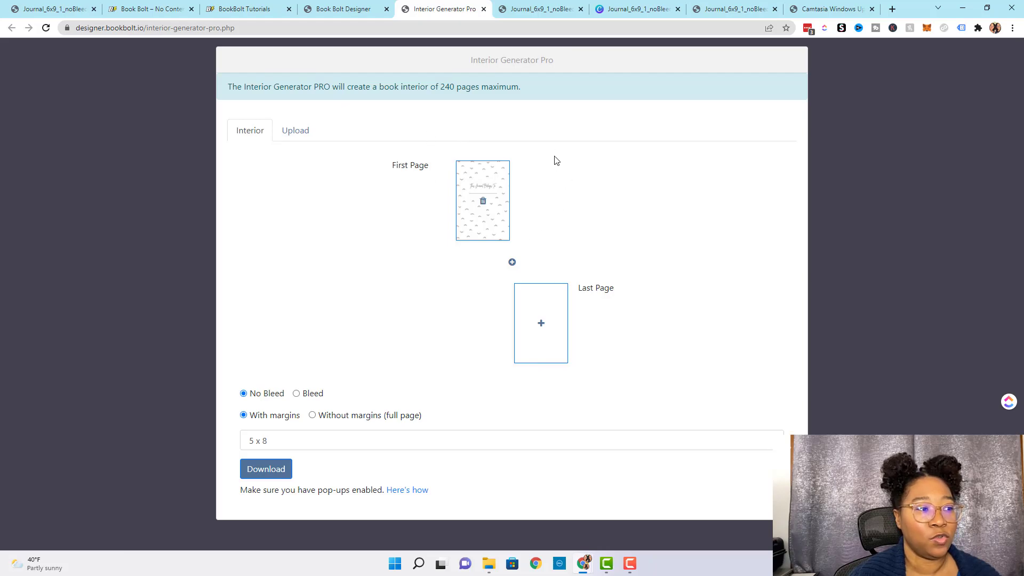
Add a spread for pages 2 and 3, filled with Page_2.png and Page_3.png
click(512, 262)
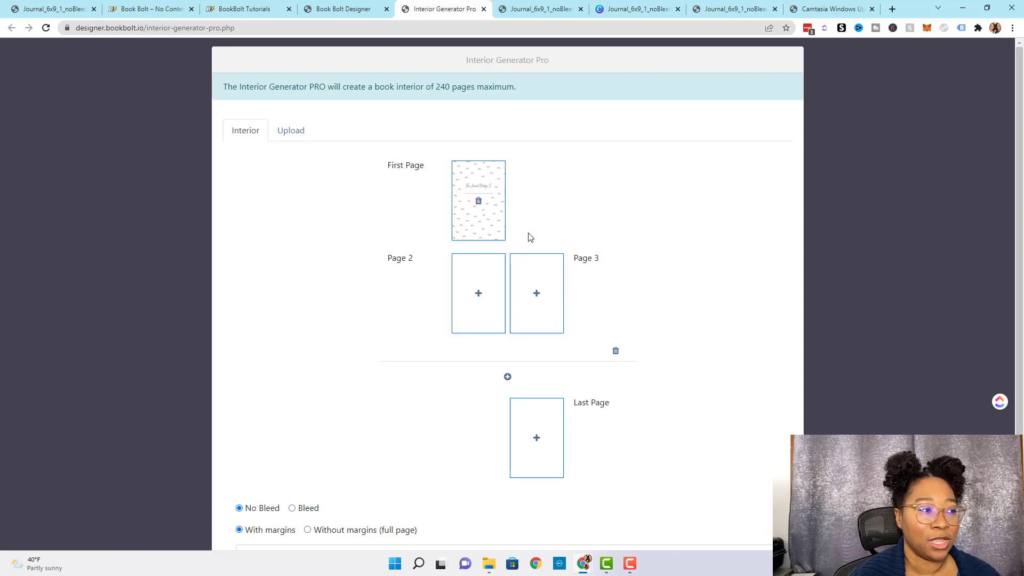
click(478, 294)
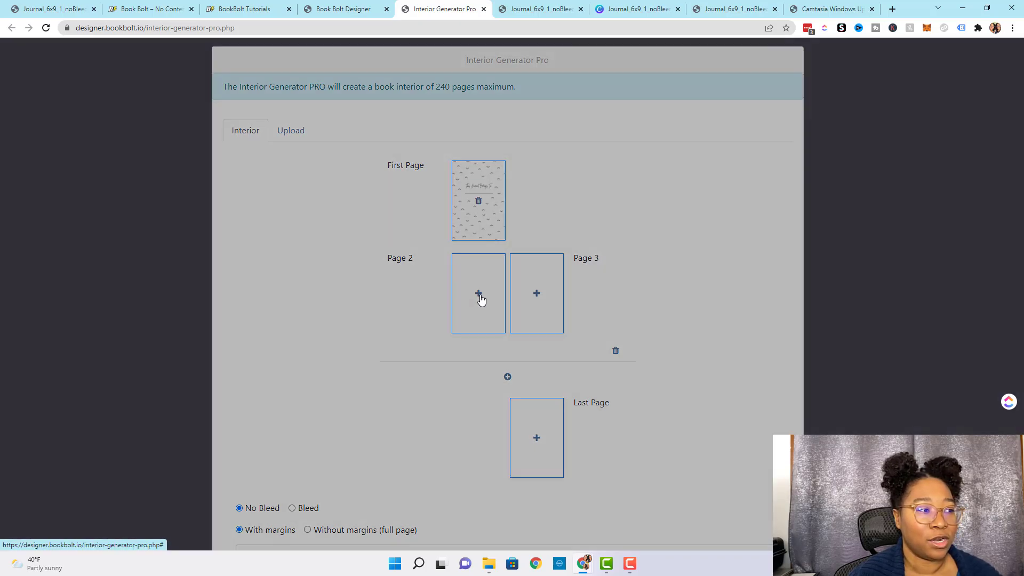
click(516, 191)
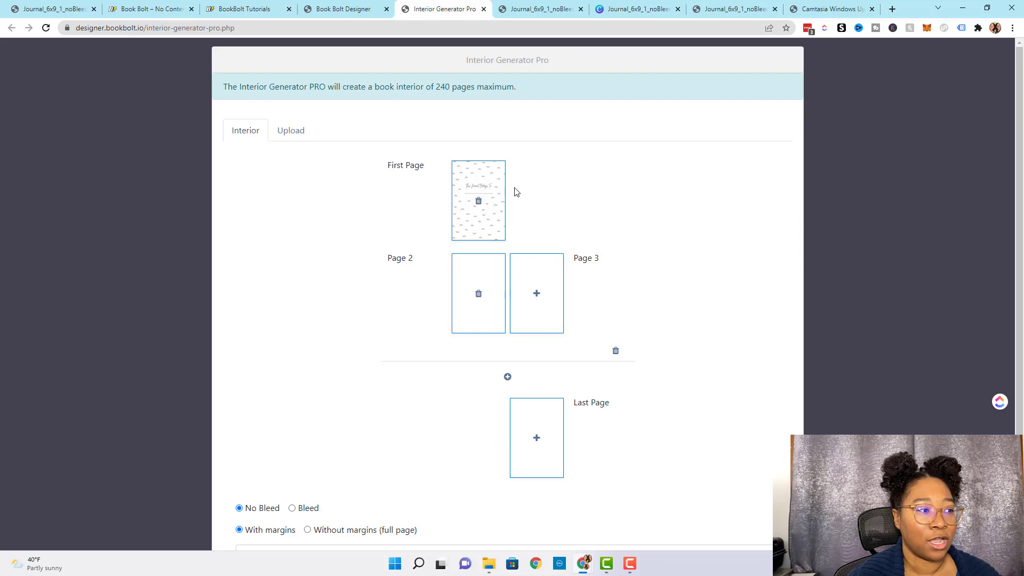
click(531, 308)
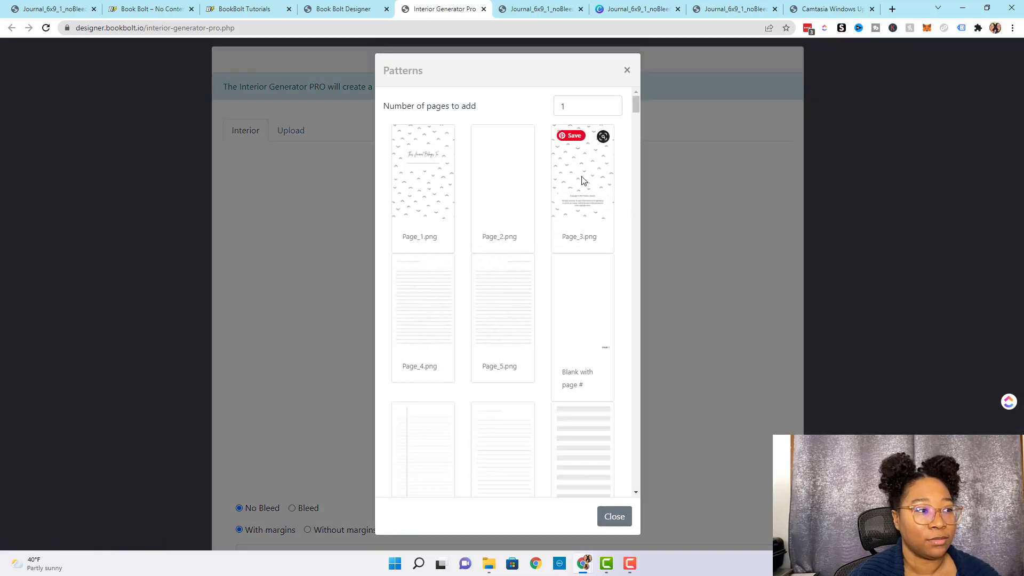
click(584, 177)
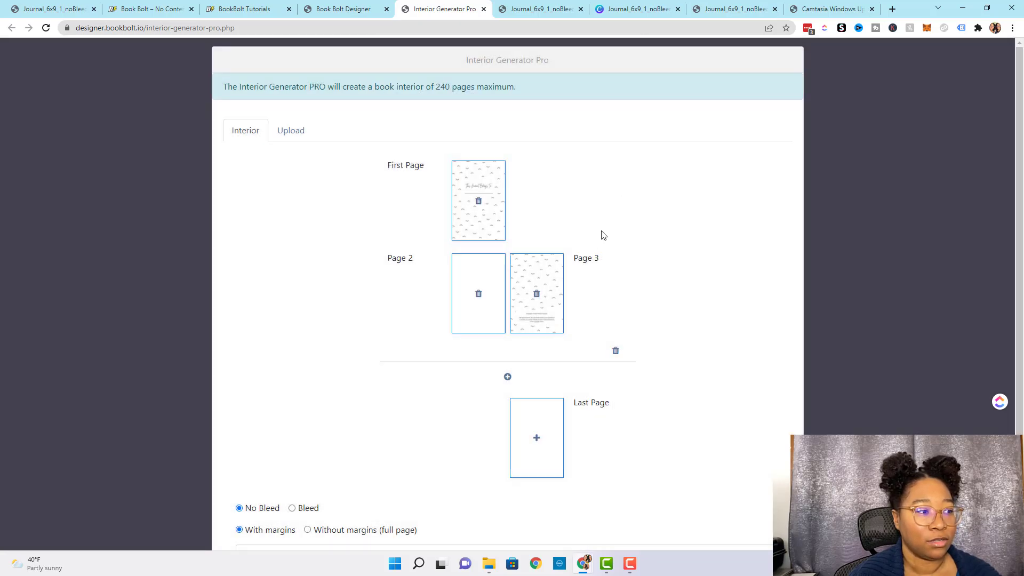
Add a spread for pages 4 and 5, filled with the lined Page_4.png and Page_5.png
click(508, 377)
click(476, 408)
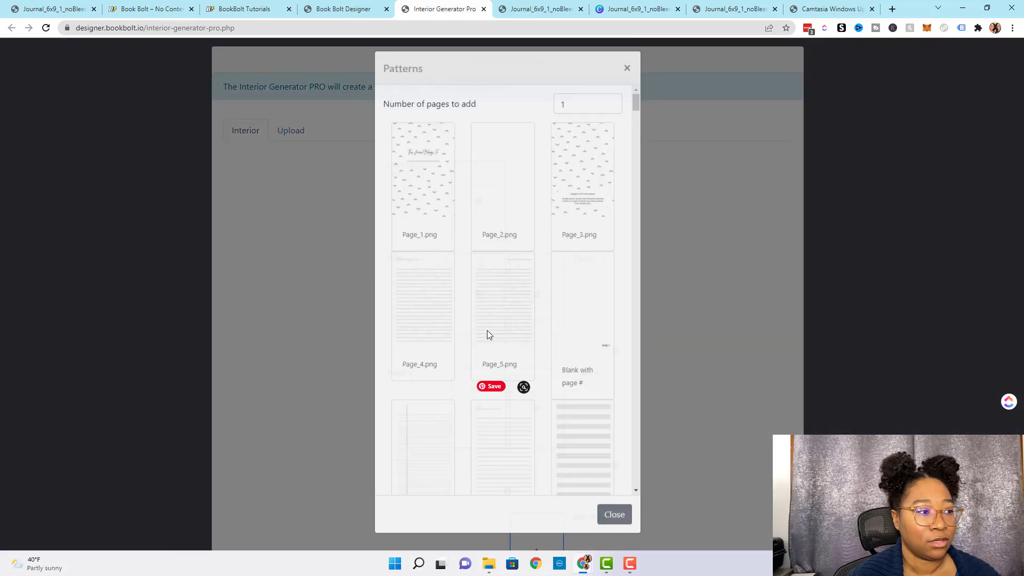
click(479, 316)
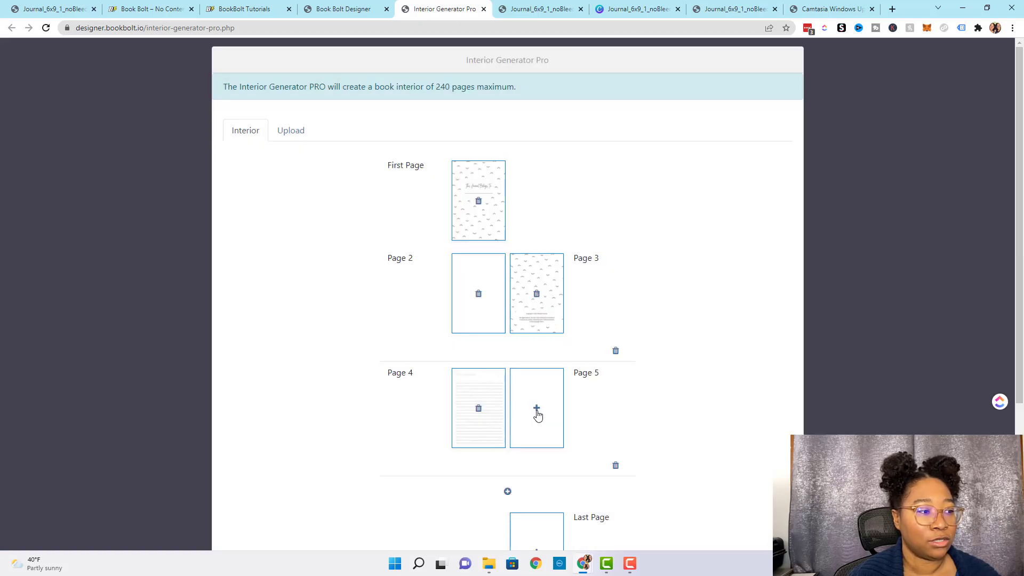
click(537, 408)
click(498, 326)
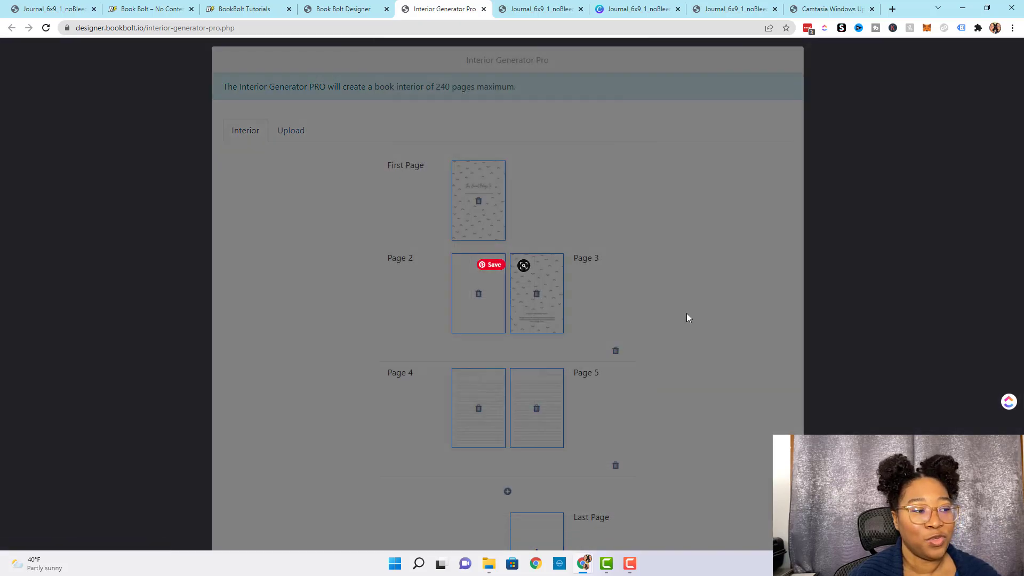
Add a spread for pages 6 and 7, repeating the lined Page_4.png and Page_5.png
scroll(687, 318, down, 2)
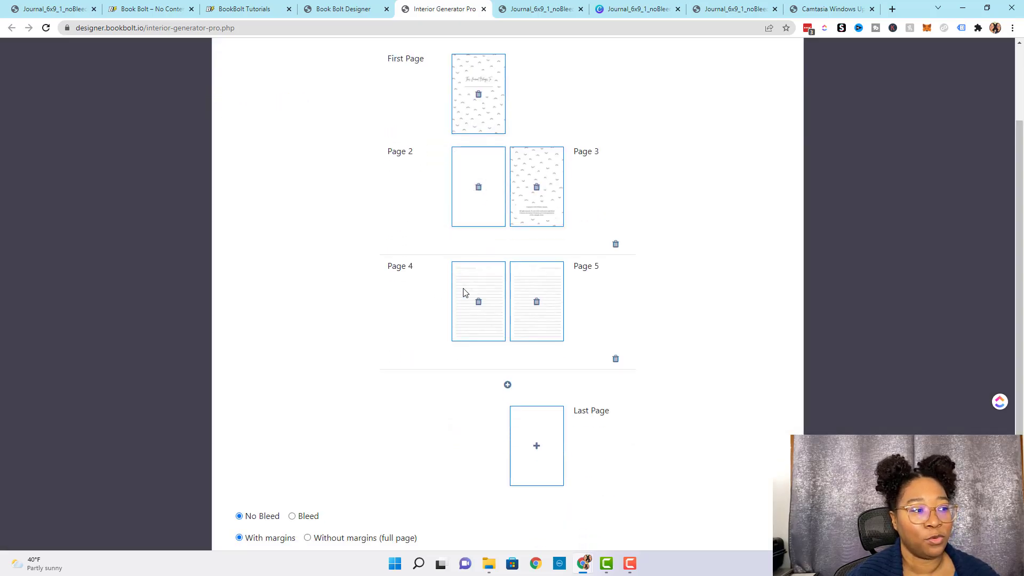
scroll(711, 281, down, 2)
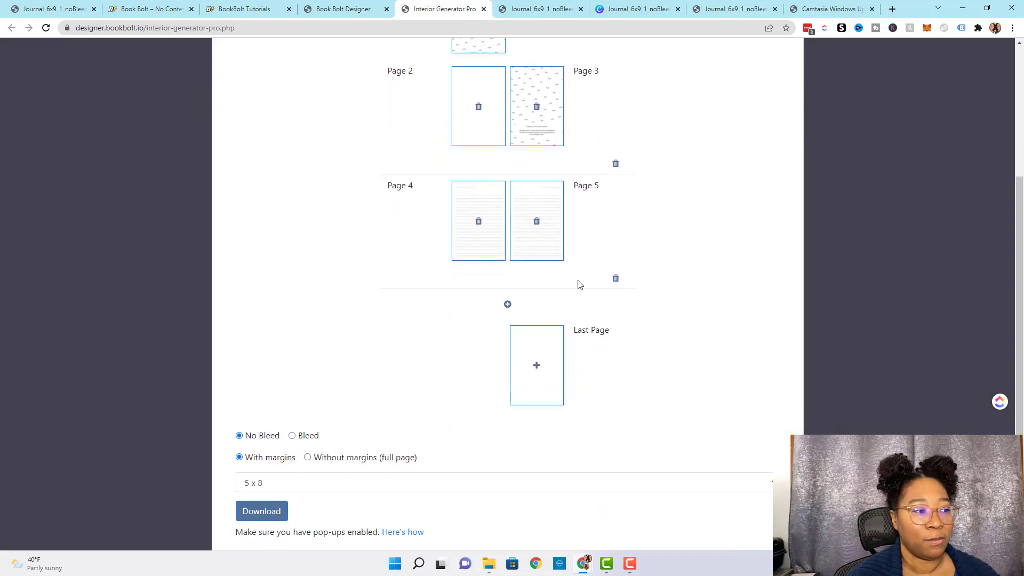
click(507, 295)
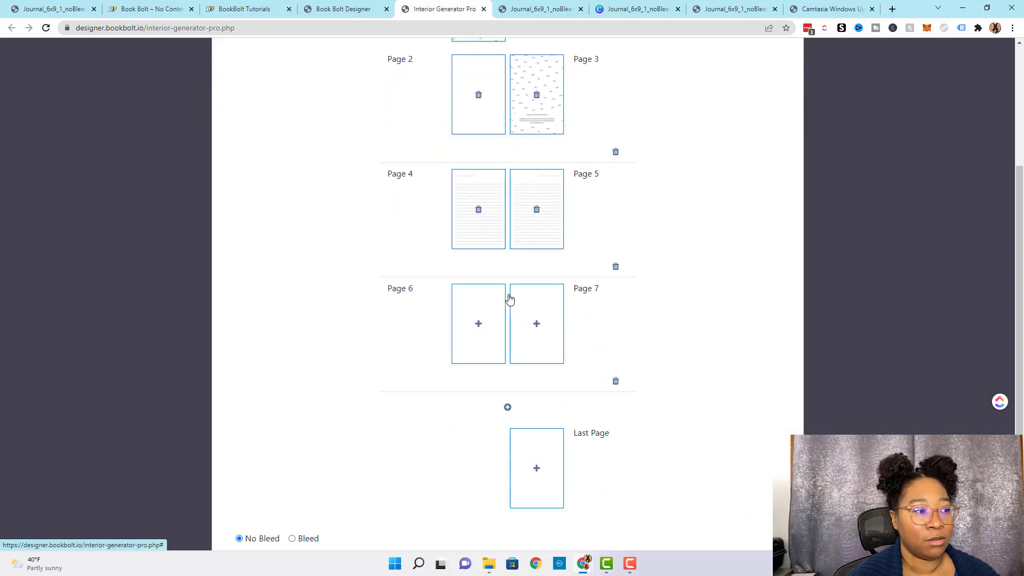
click(474, 327)
click(428, 290)
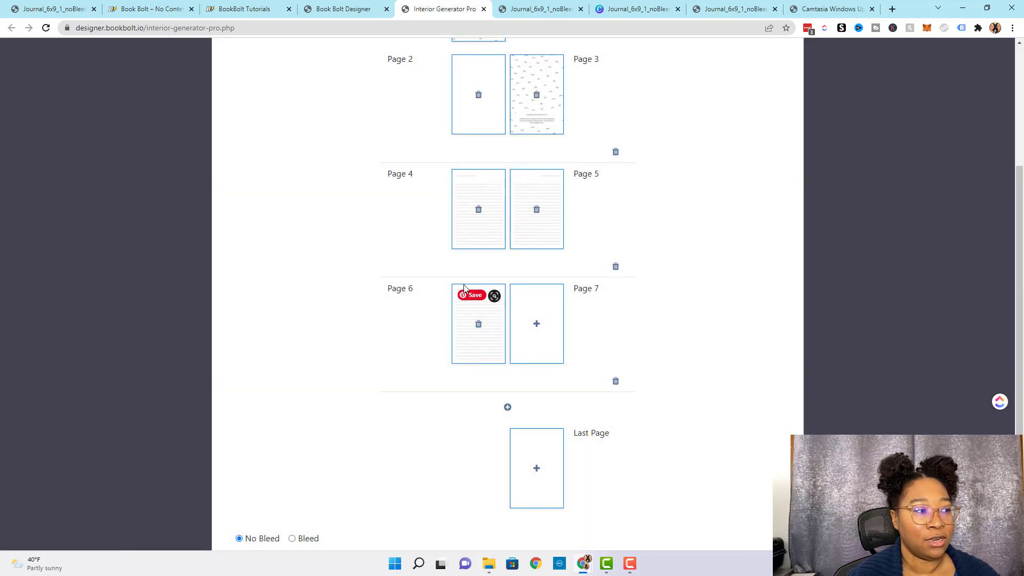
click(544, 293)
click(521, 310)
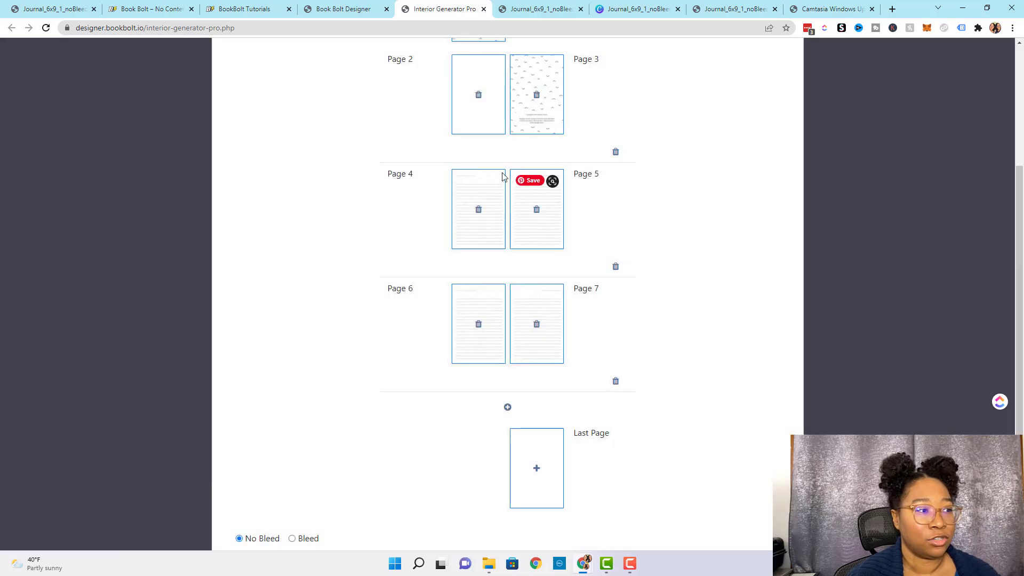
Add a spread for pages 8 and 9 using the lined Page_4.png and Page_5.png
click(507, 407)
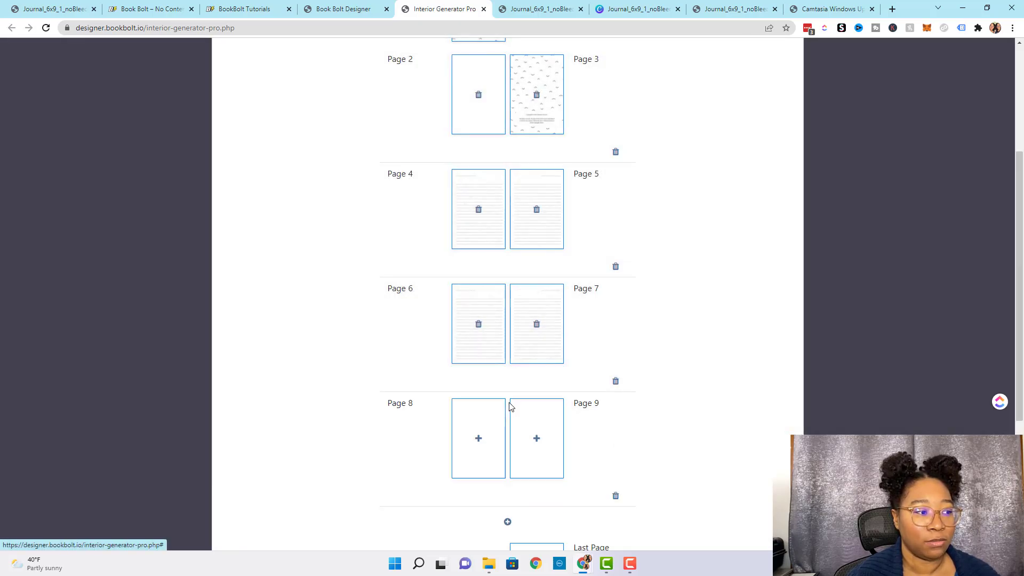
click(479, 440)
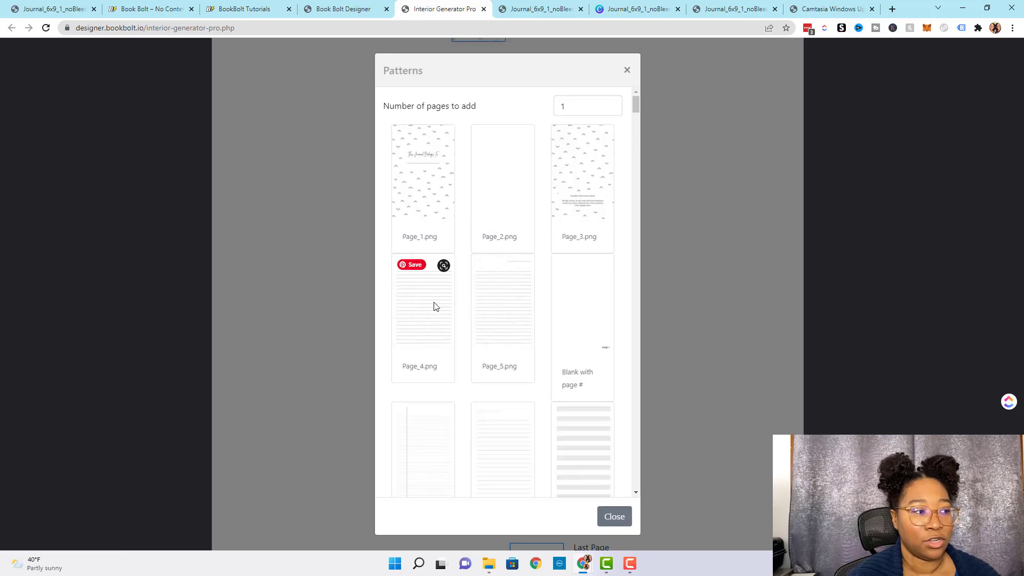
click(434, 304)
scroll(688, 245, down, 2)
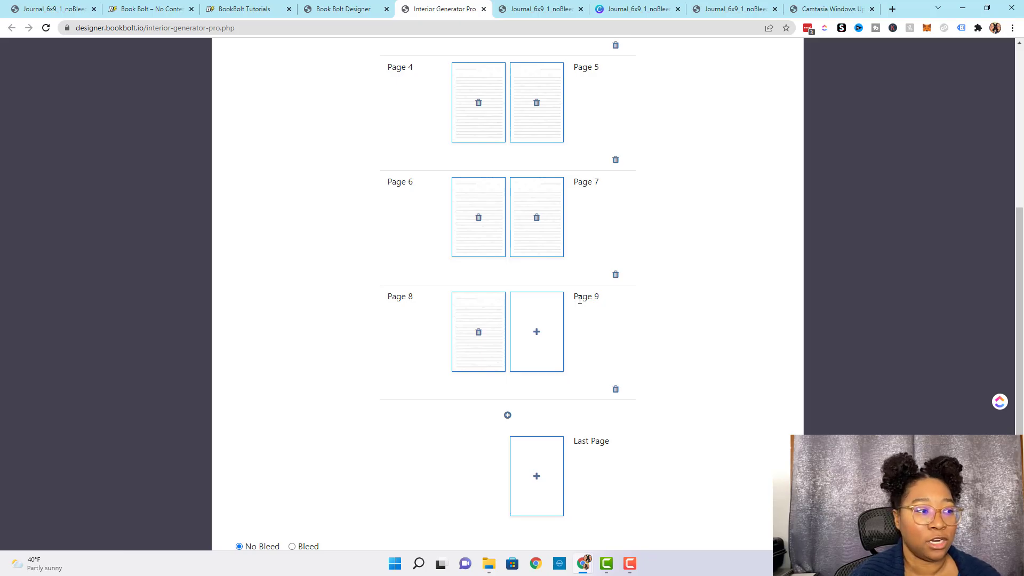
click(523, 337)
click(498, 306)
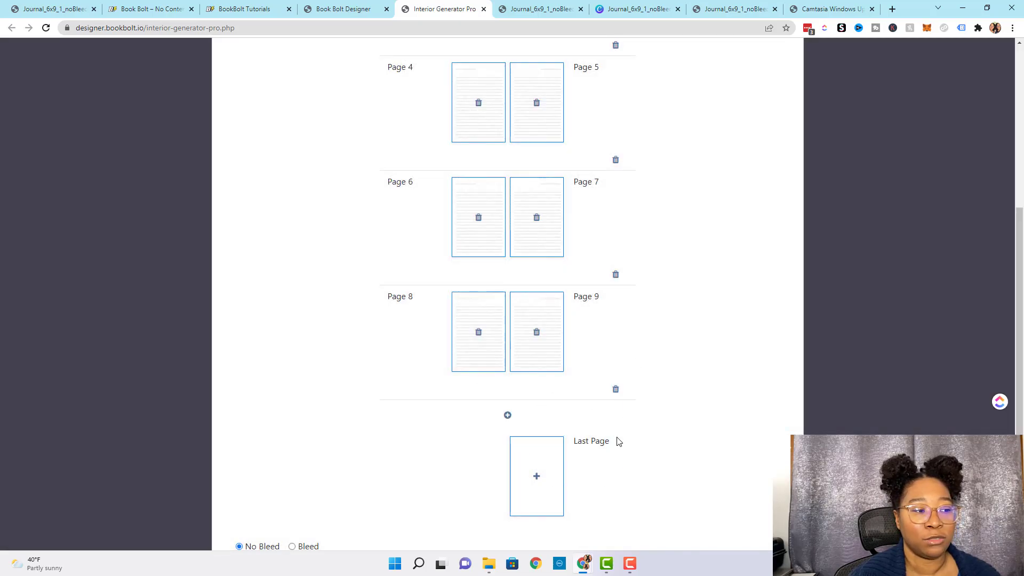
Add a spread for pages 10 and 11 and assign Page_4.png to page 10
scroll(717, 408, down, 1)
click(507, 362)
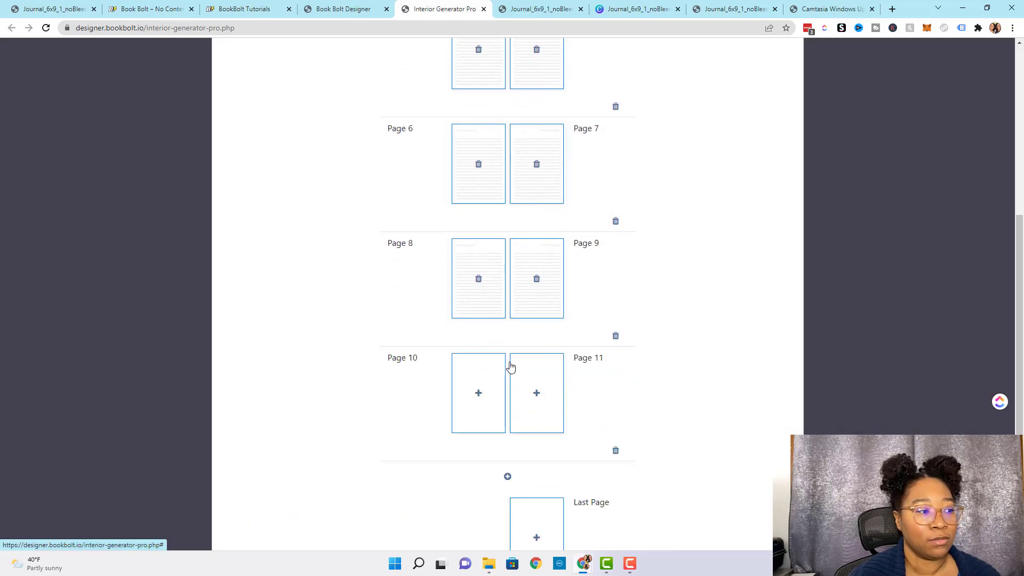
click(476, 395)
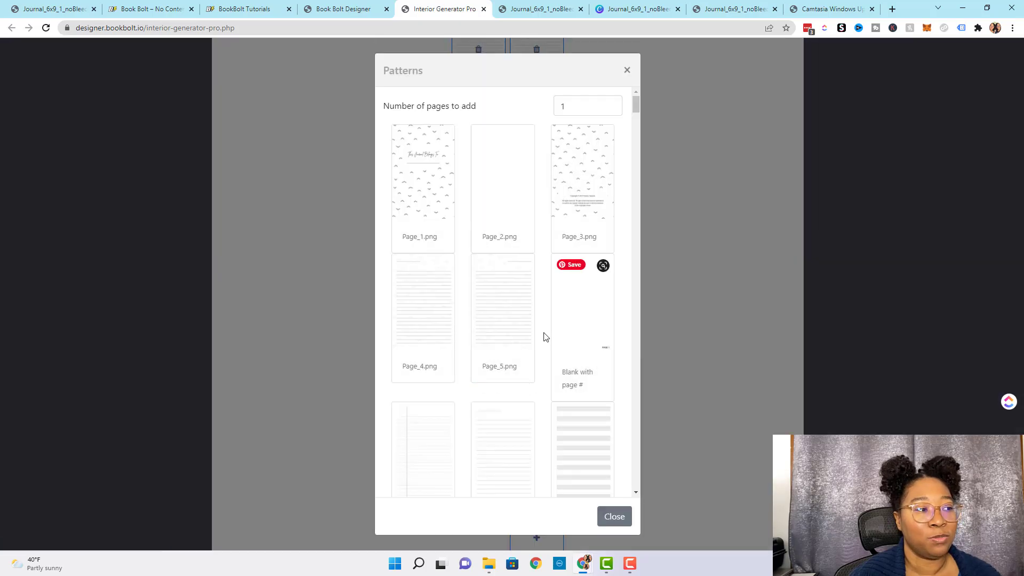
click(408, 291)
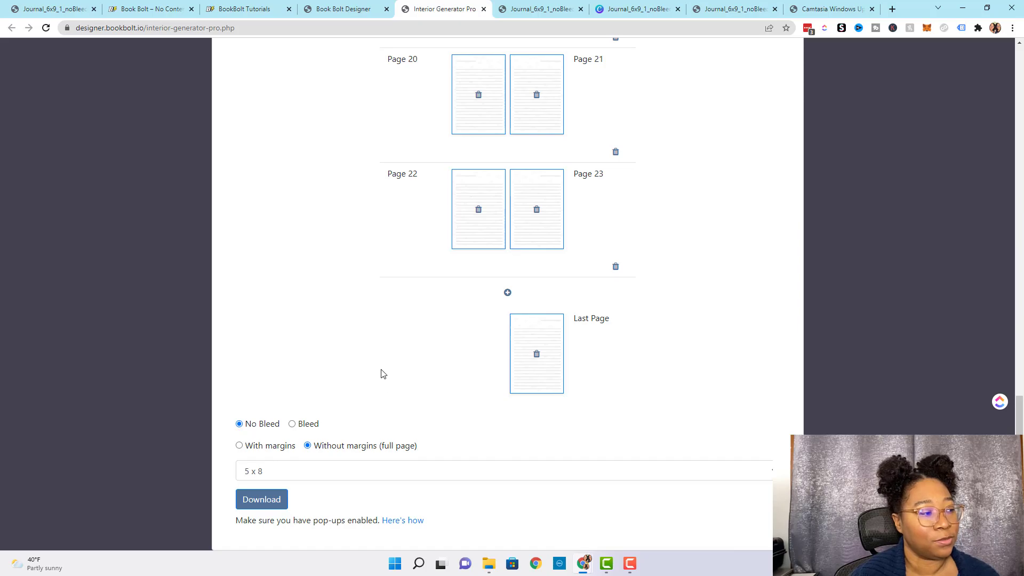
Set the interior's page size to 6 x 9 and download the compiled file
click(373, 472)
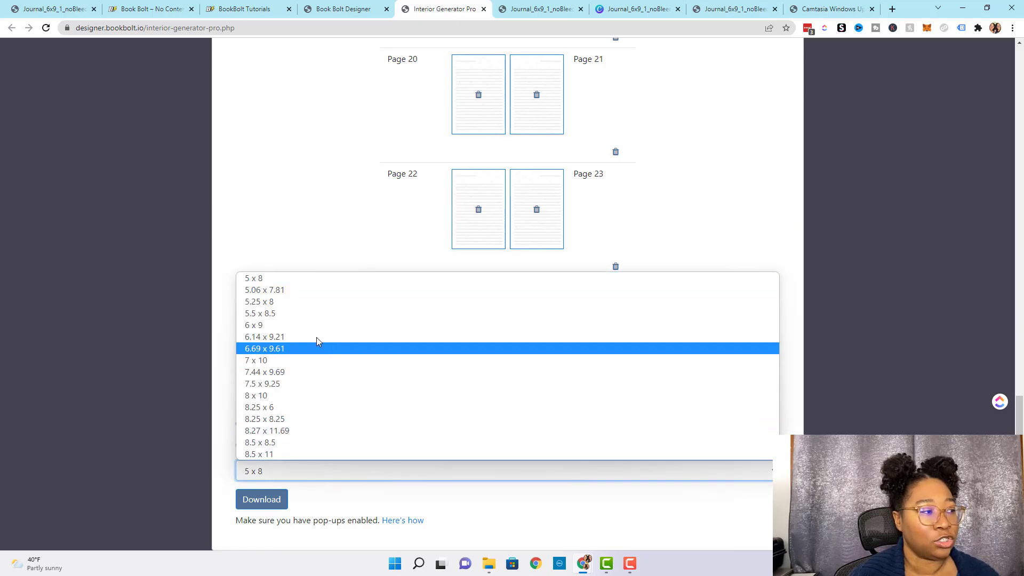
click(303, 325)
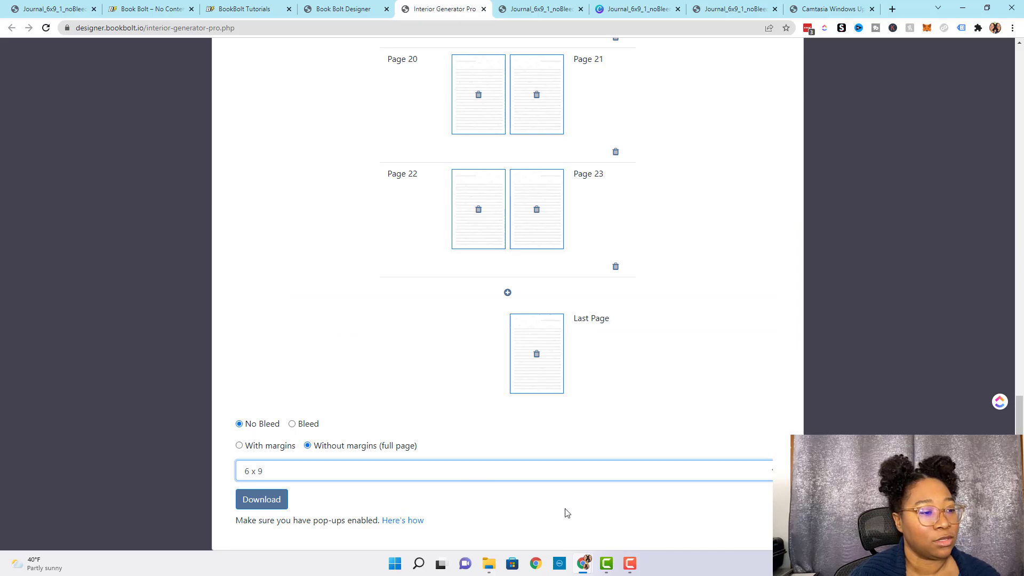
click(260, 505)
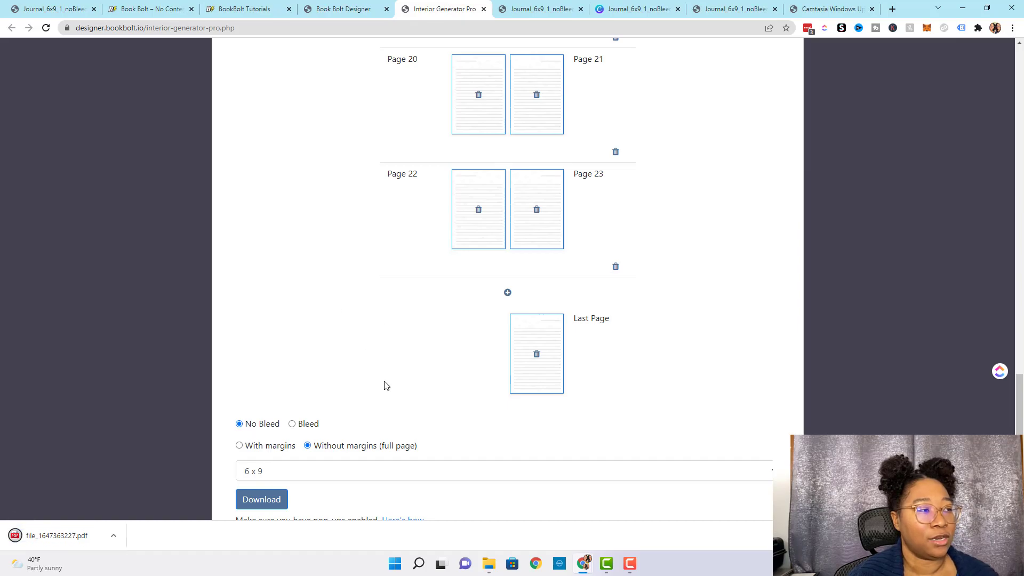
Open the compiled interior PDF and review the page order from the title page through page 18
click(56, 537)
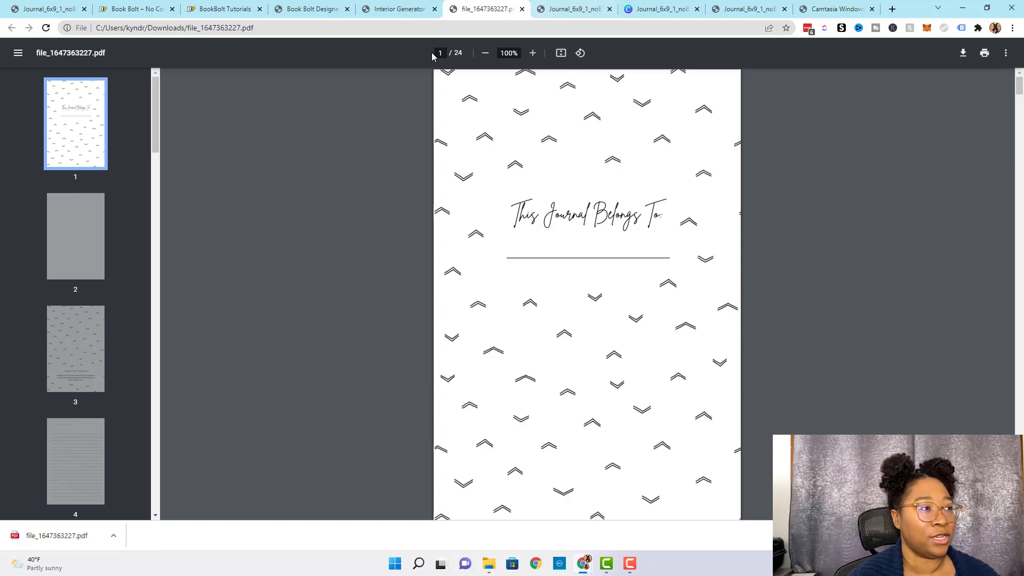
key(Right)
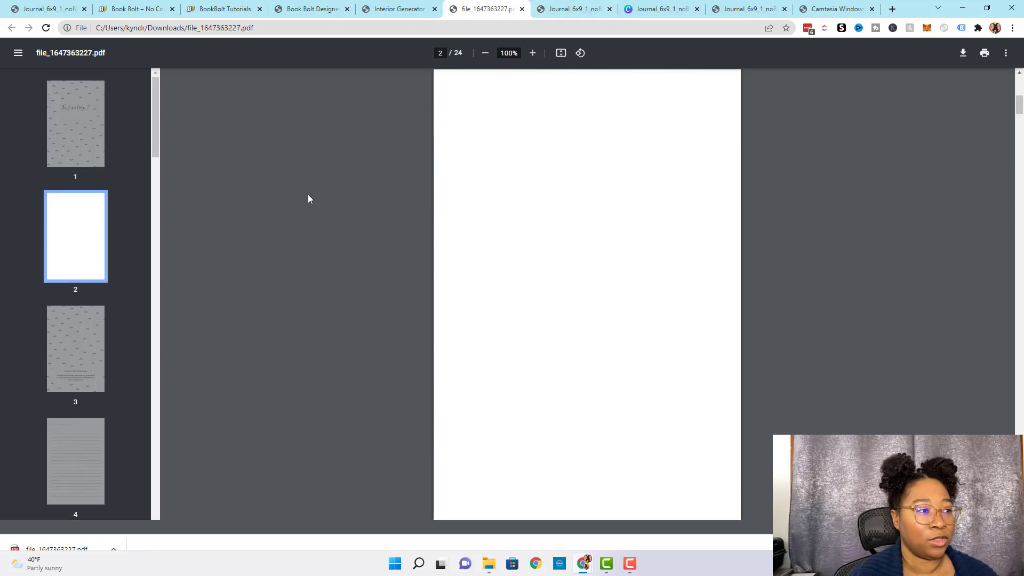
key(Right)
key(Right)
key(Right)
key(Right)
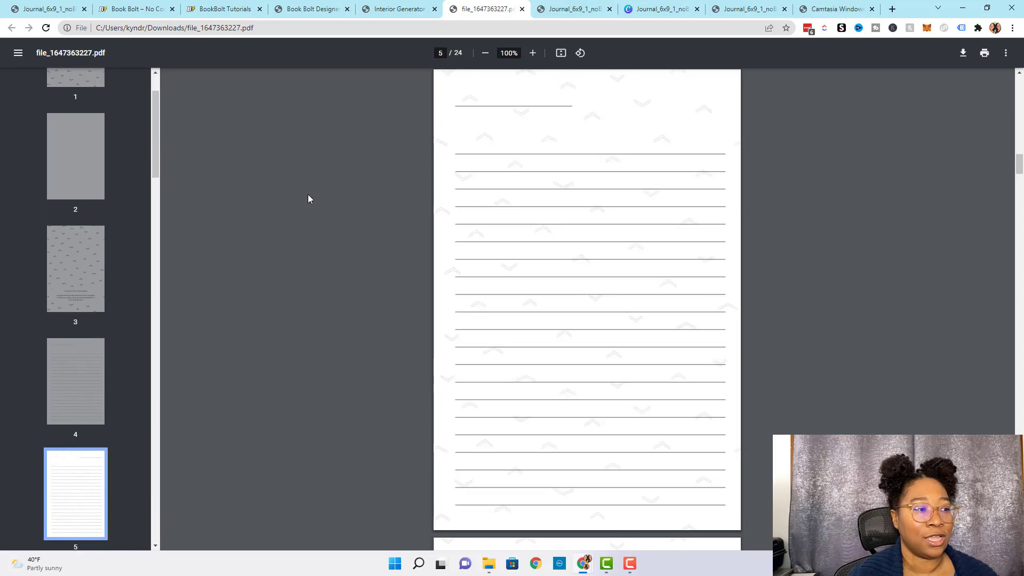
key(Right)
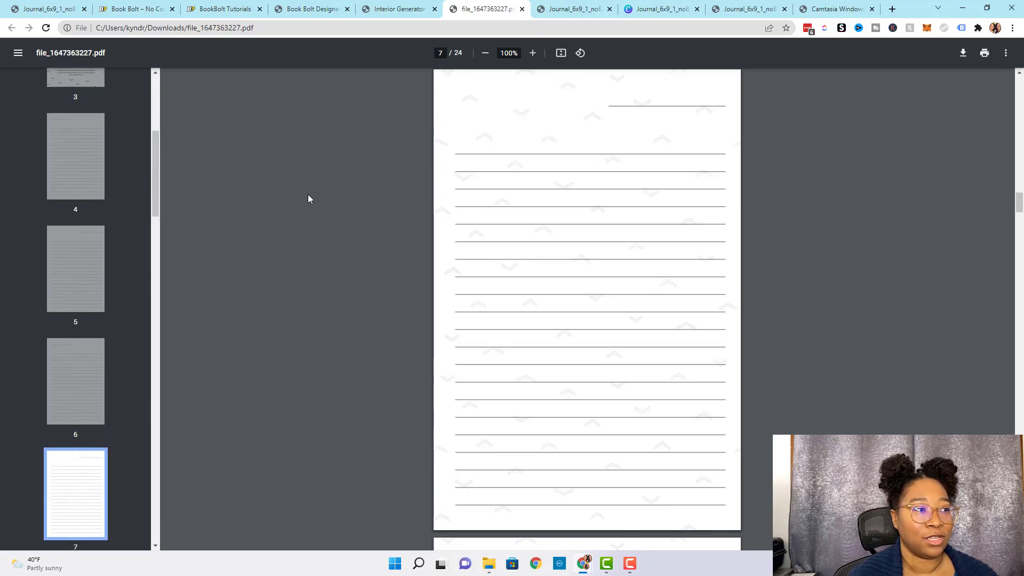
key(Right)
key(Right)
key(Right)
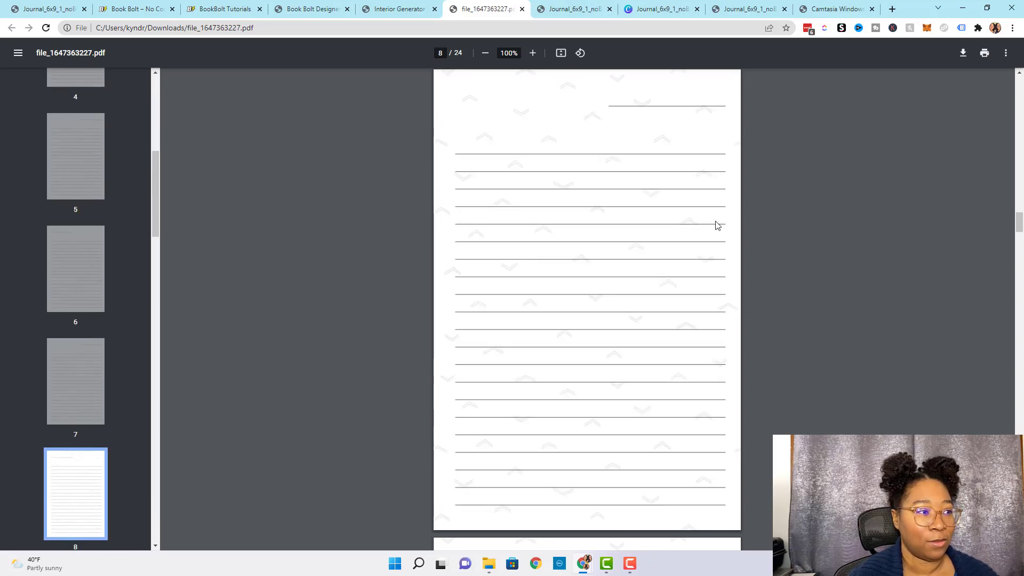
key(Right)
key(Right)
key(Right)
key(Right)
key(Right)
key(Right)
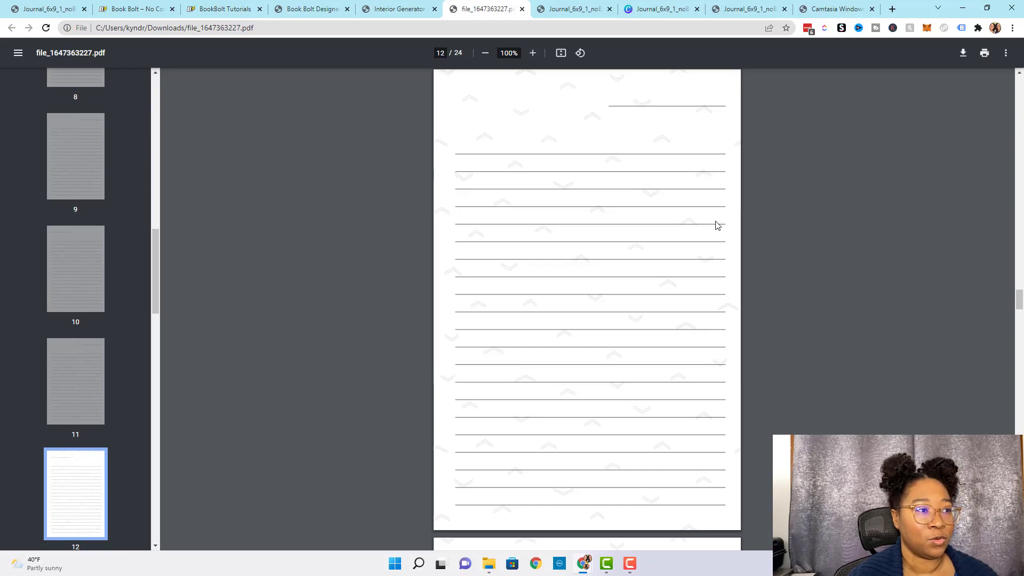
key(Right)
key(Right)
key(Right)
key(Right)
key(Right)
key(Right)
key(Right)
key(Right)
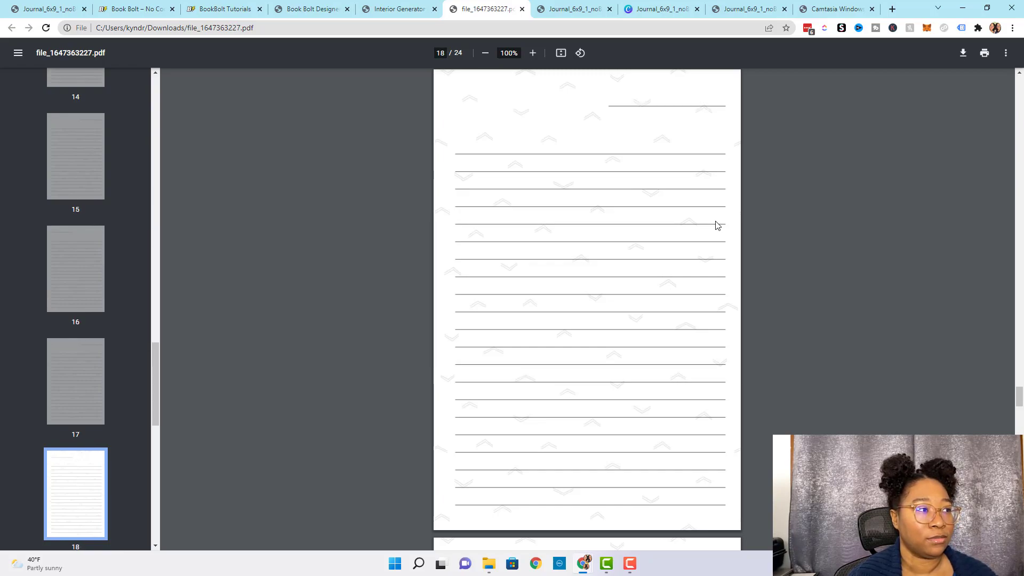